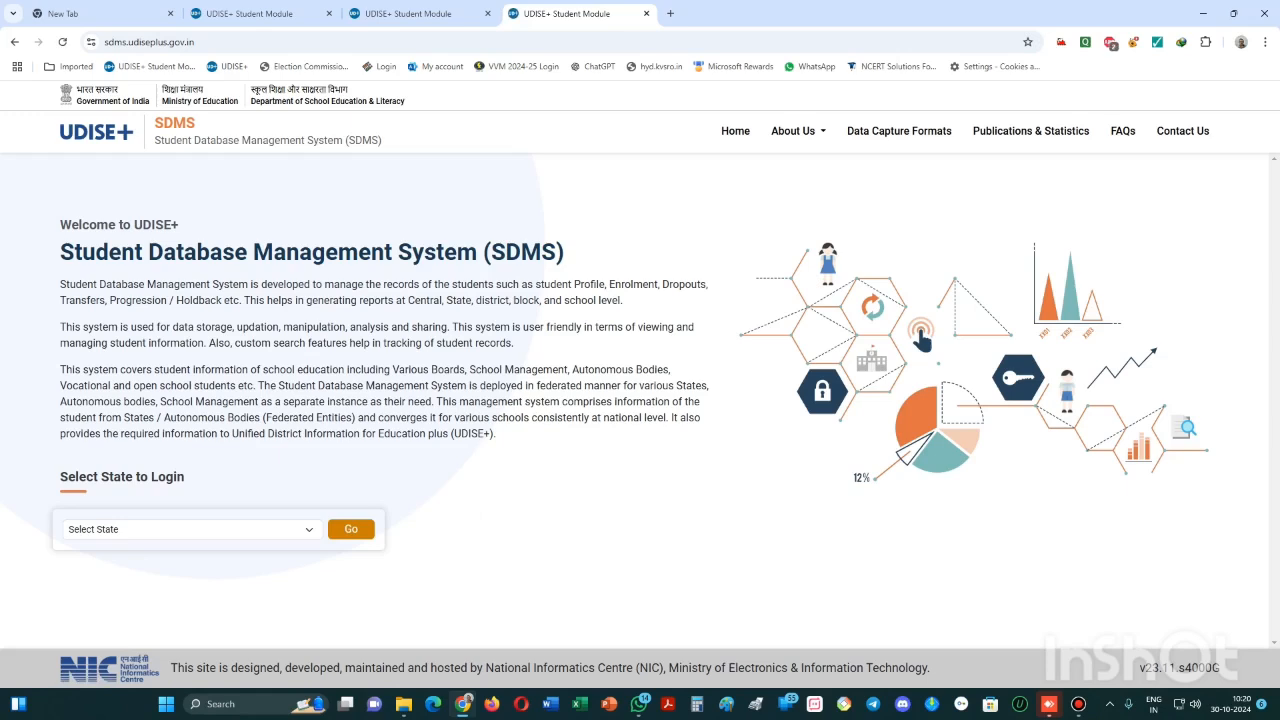
- Circle the Select State dropdown in red as an on-screen annotation for viewers
left_click(192, 530)
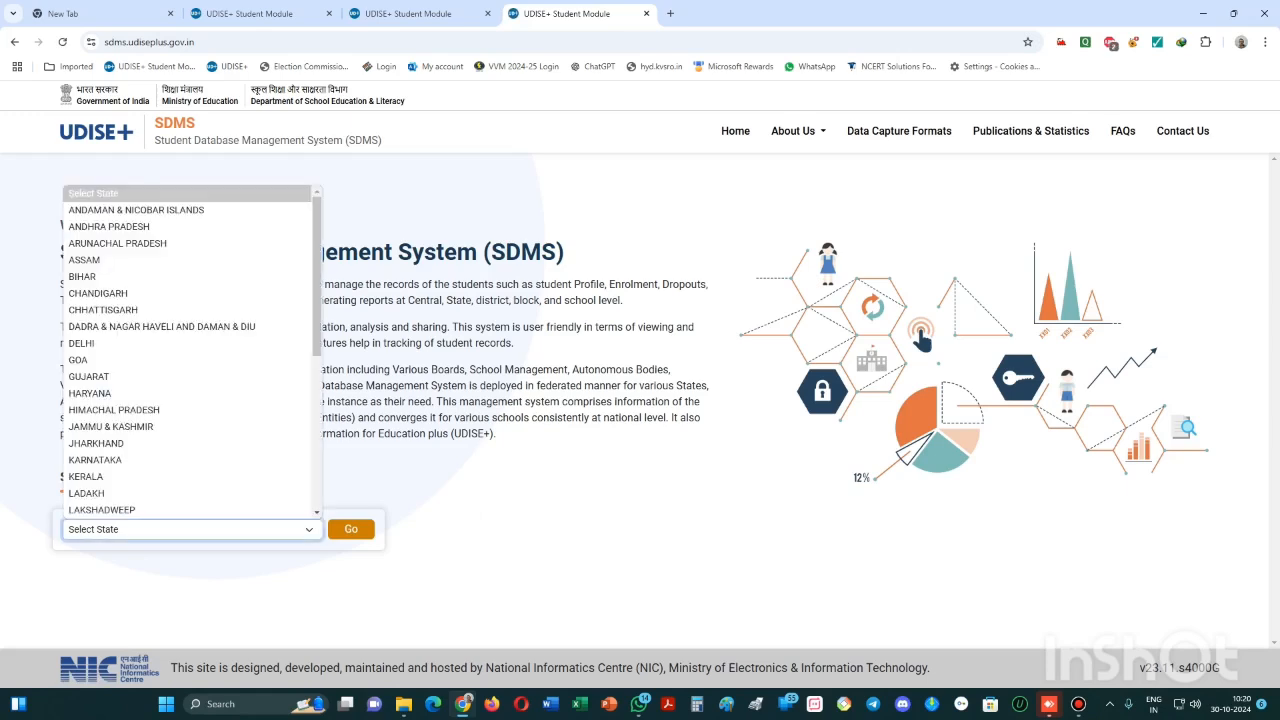
left_click(481, 516)
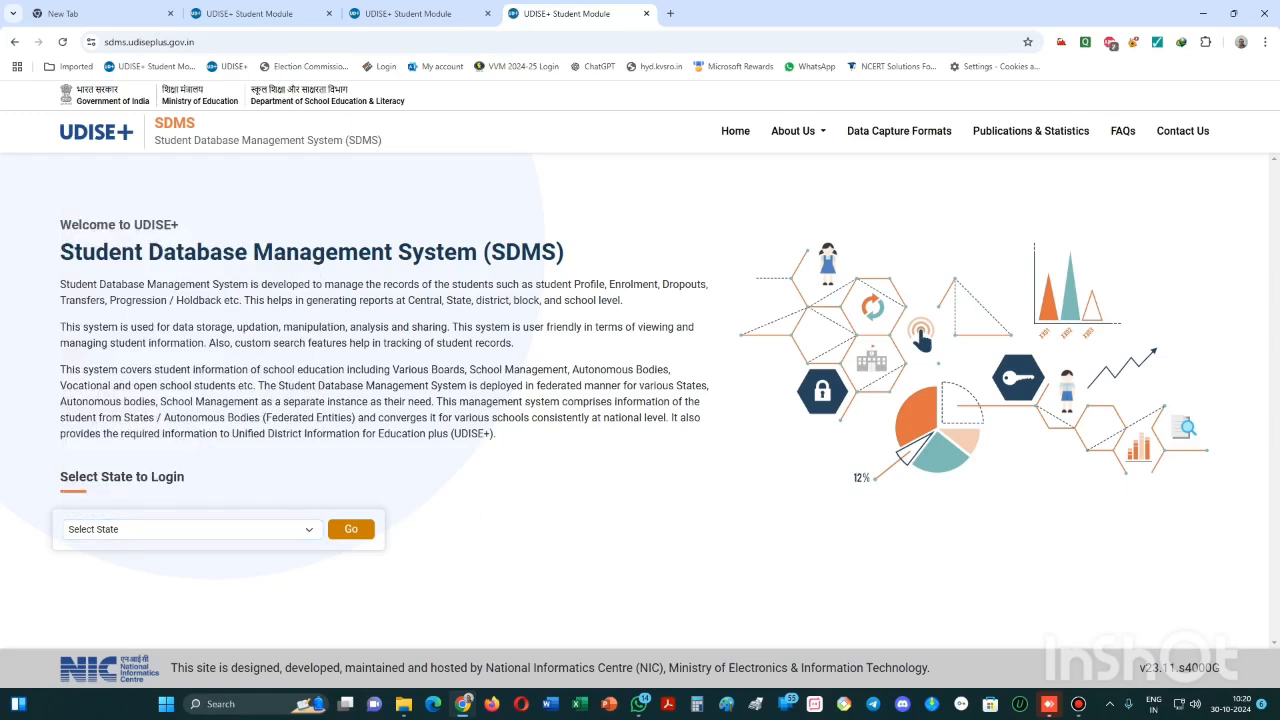
key("ctrl+alt+d")
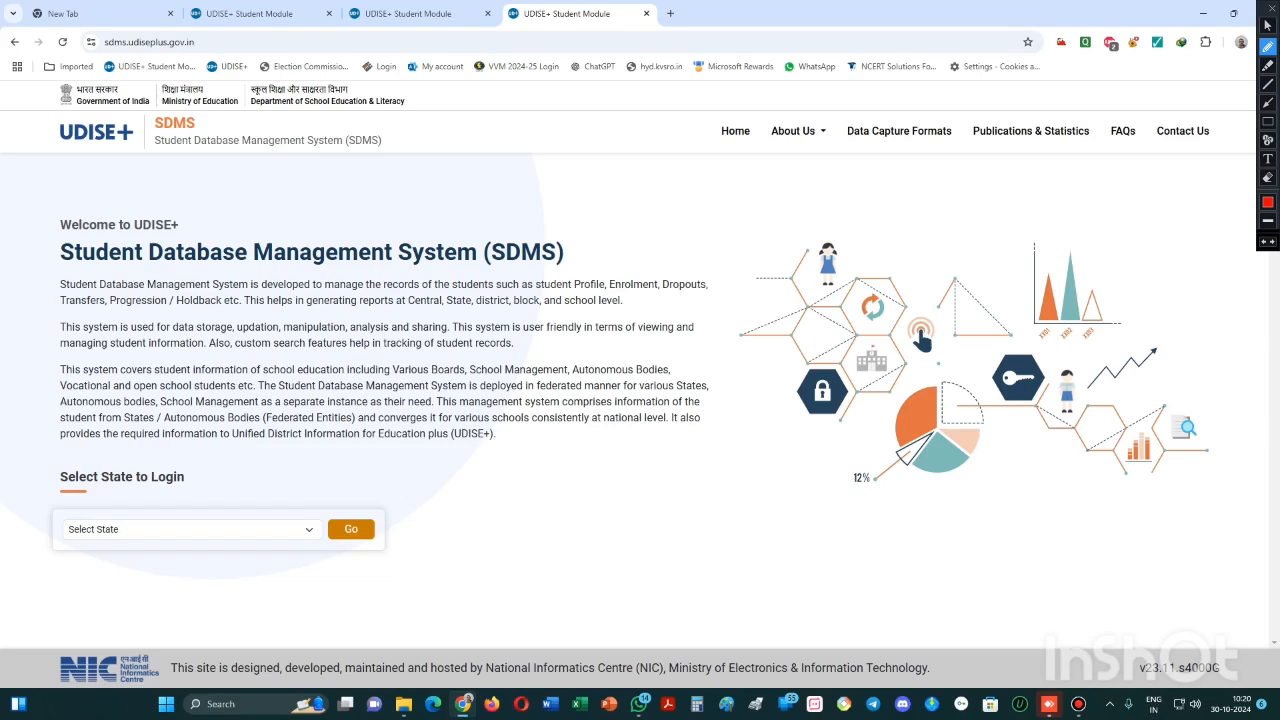
mouse_move(322, 510)
left_mouse_down()
mouse_move(288, 509)
mouse_move(276, 556)
mouse_move(322, 532)
mouse_move(320, 516)
mouse_move(360, 504)
mouse_move(320, 514)
mouse_move(332, 570)
mouse_move(389, 560)
mouse_move(392, 520)
left_mouse_up()
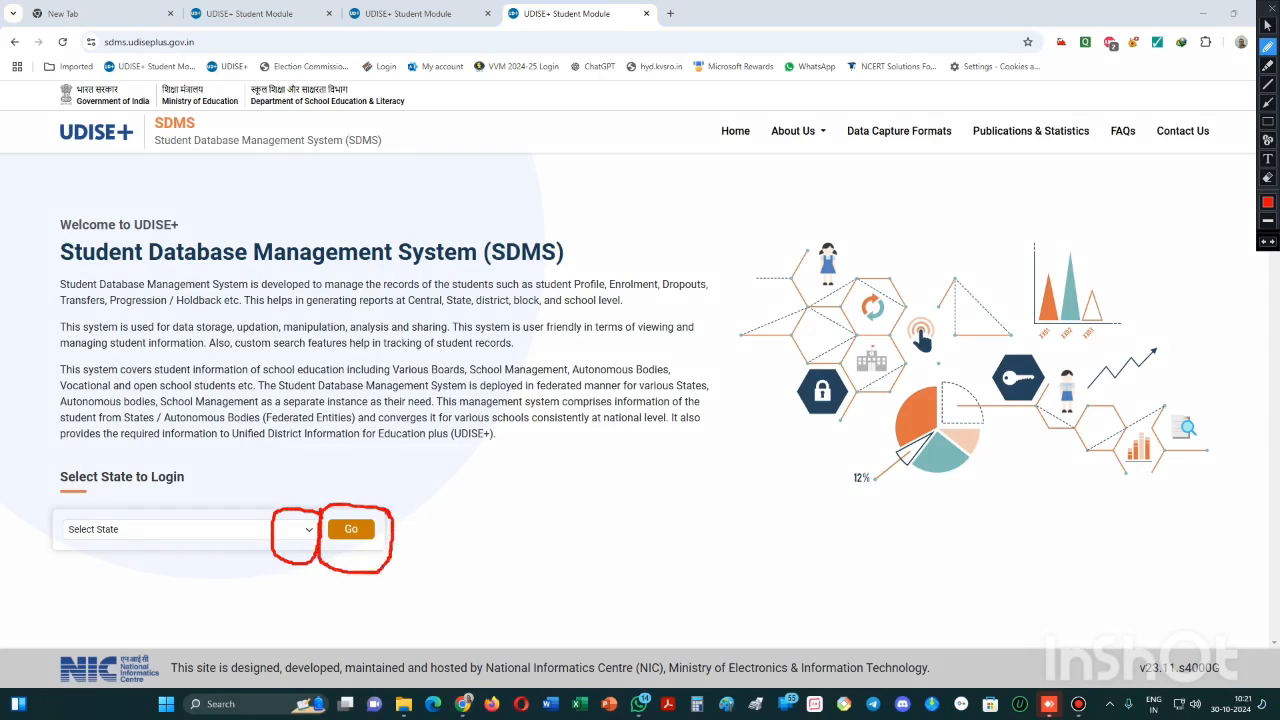
key("Escape")
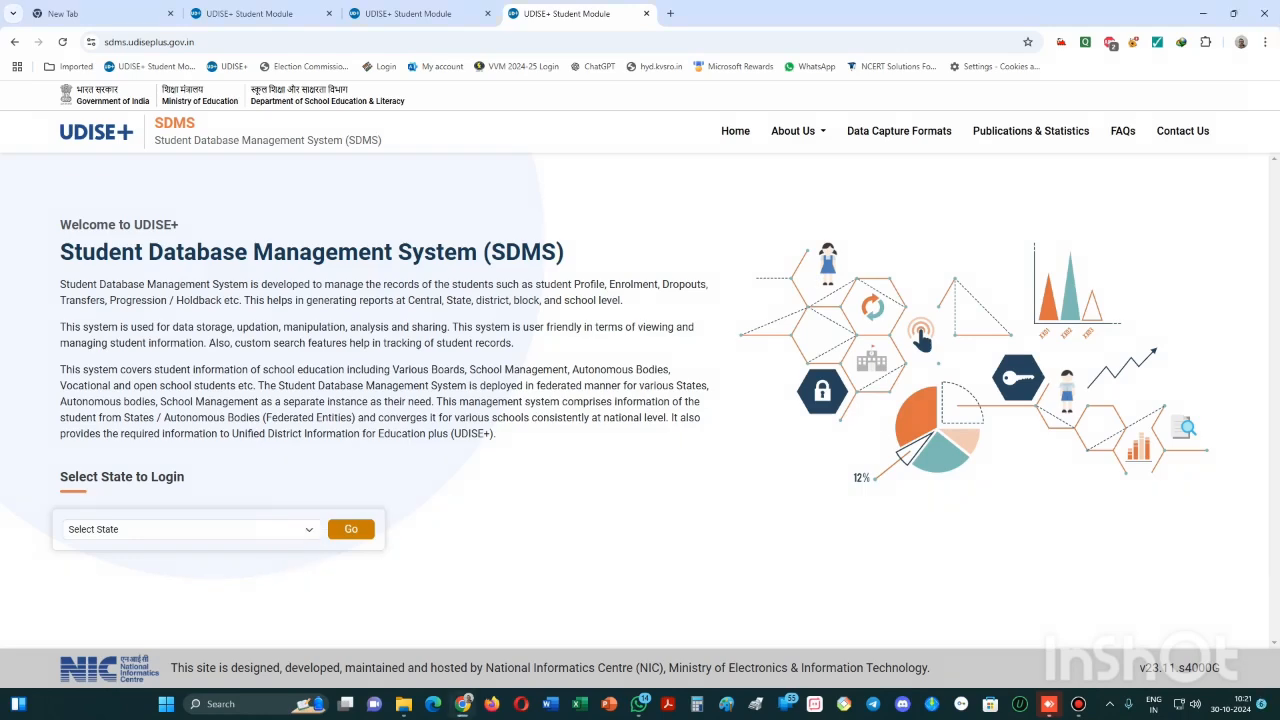
- Pick DADRA & NAGAR HAVELI AND DAMAN & DIU from the state list and circle the proceed button
left_click(192, 530)
scroll(190, 427, "down", 5)
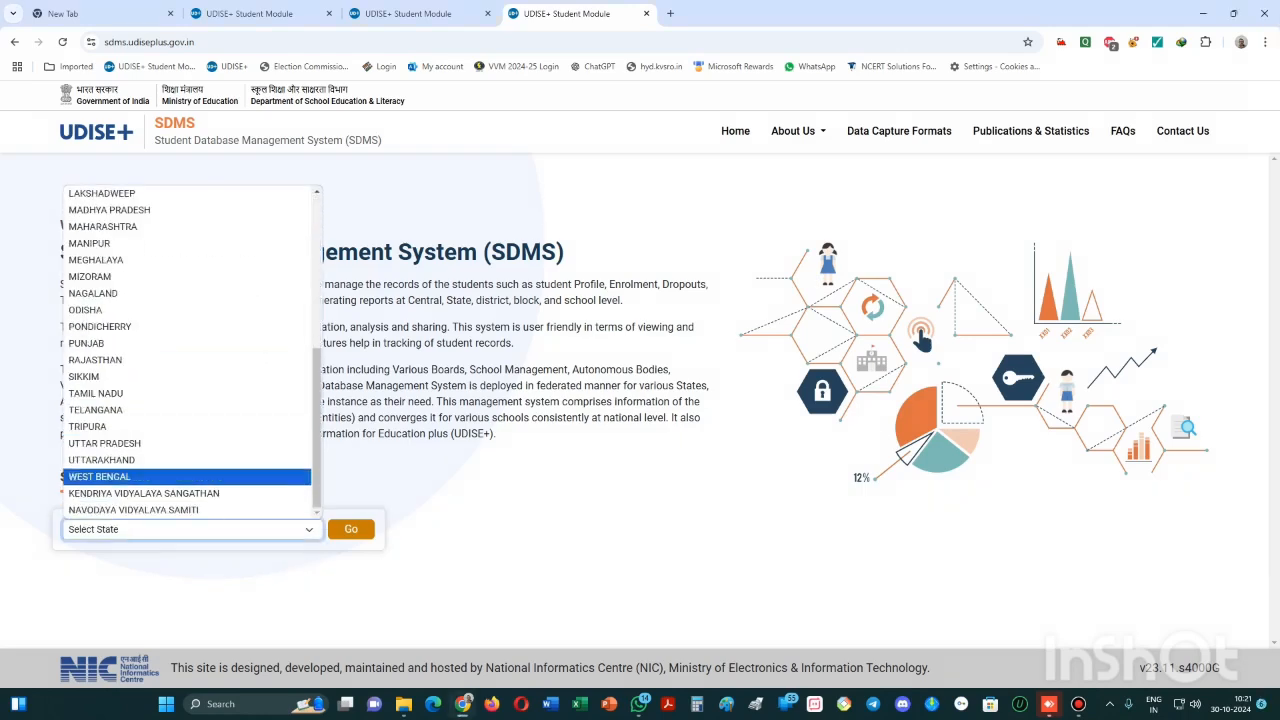
left_click(144, 493)
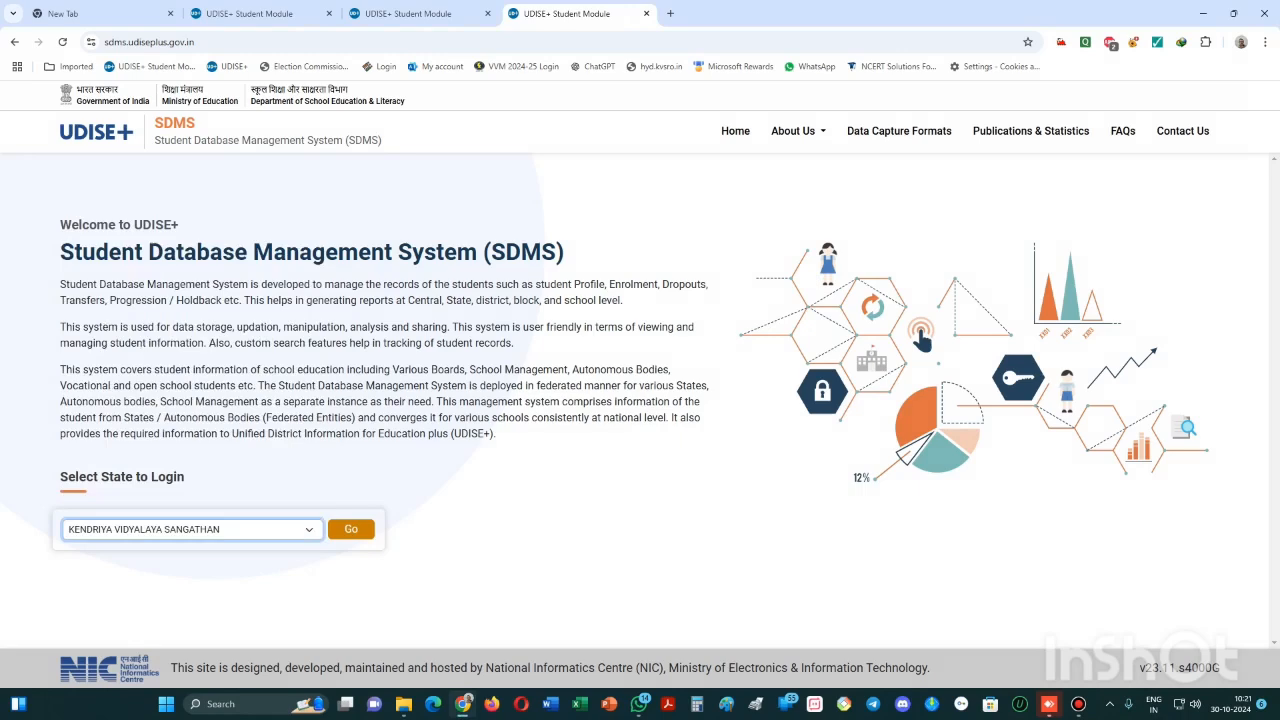
key("ctrl+alt+d")
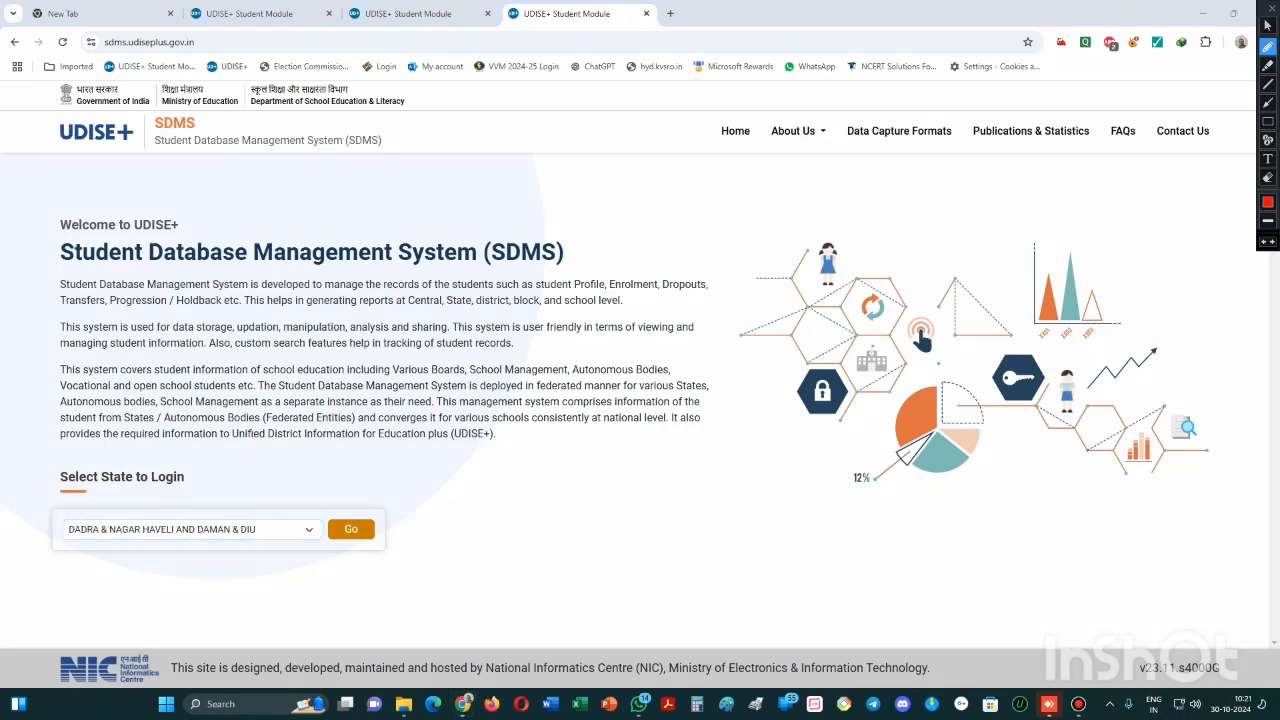
mouse_move(414, 508)
left_mouse_down()
mouse_move(390, 494)
mouse_move(300, 528)
mouse_move(400, 572)
mouse_move(422, 518)
mouse_move(412, 508)
left_mouse_up()
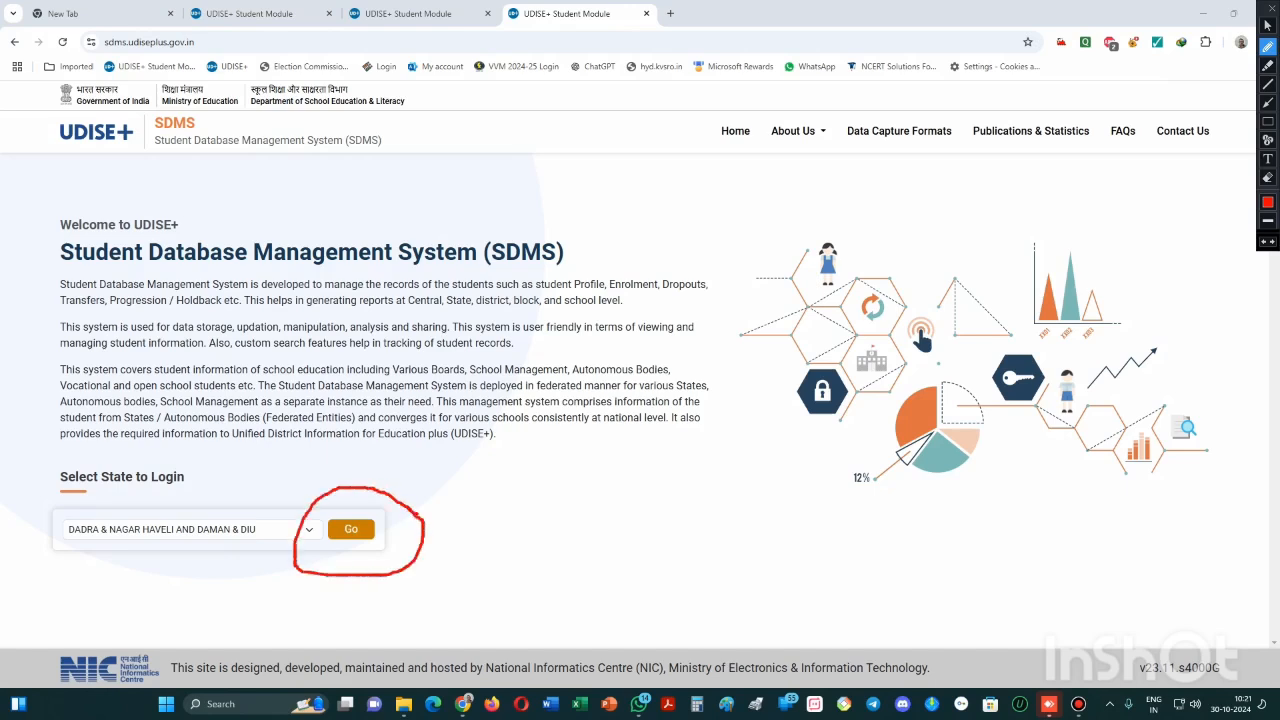
key("Escape")
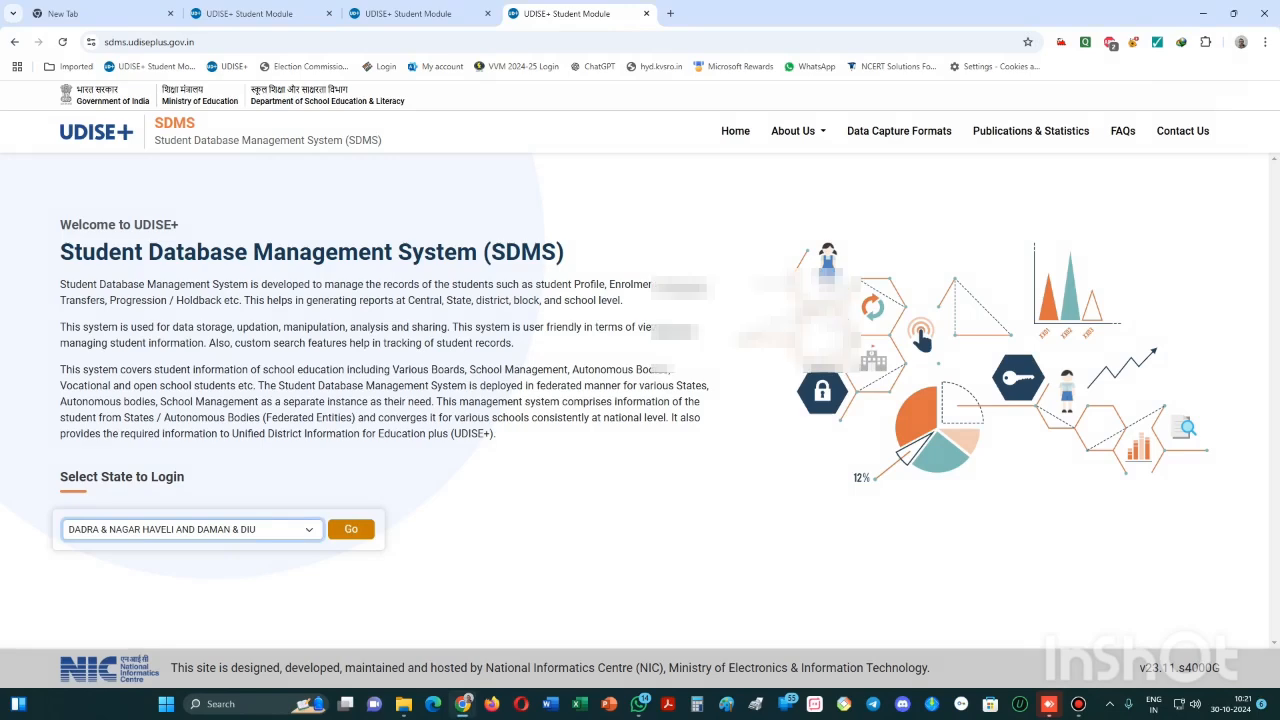
- Sign in for DADRA & NAGAR HAVELI AND DAMAN & DIU with the saved school login, PIN and captcha
left_click(351, 529)
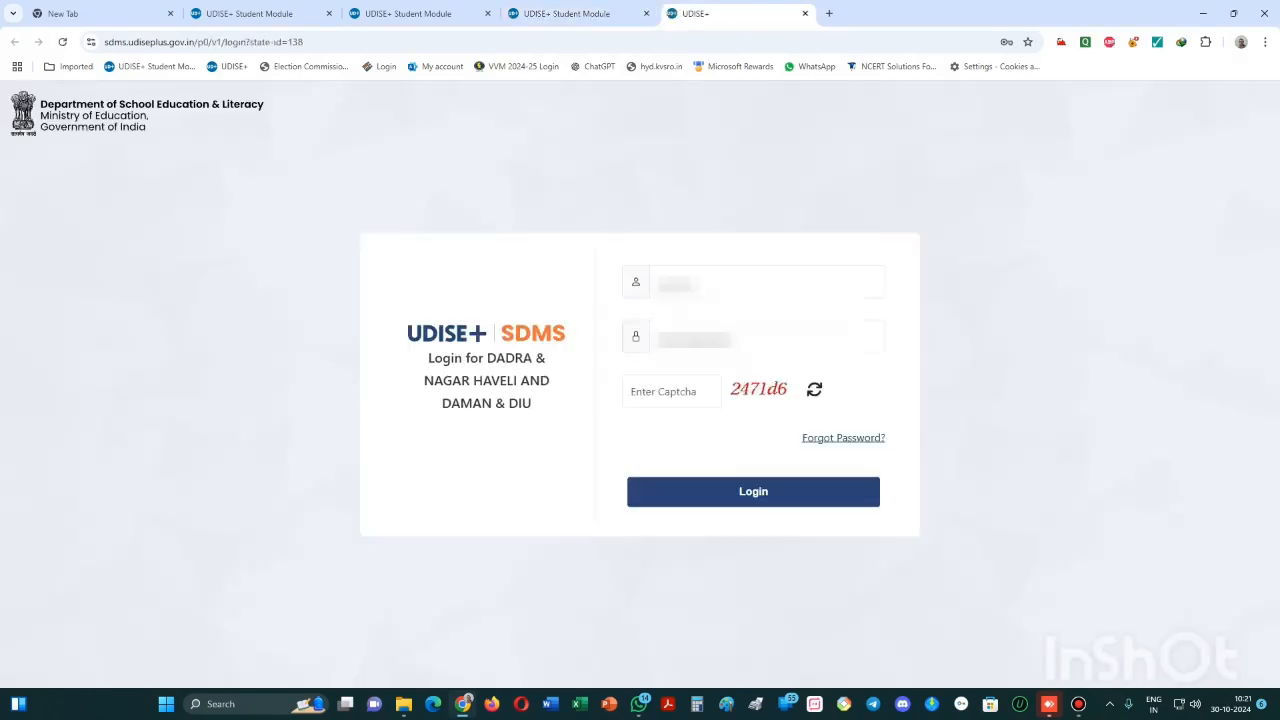
left_click(767, 283)
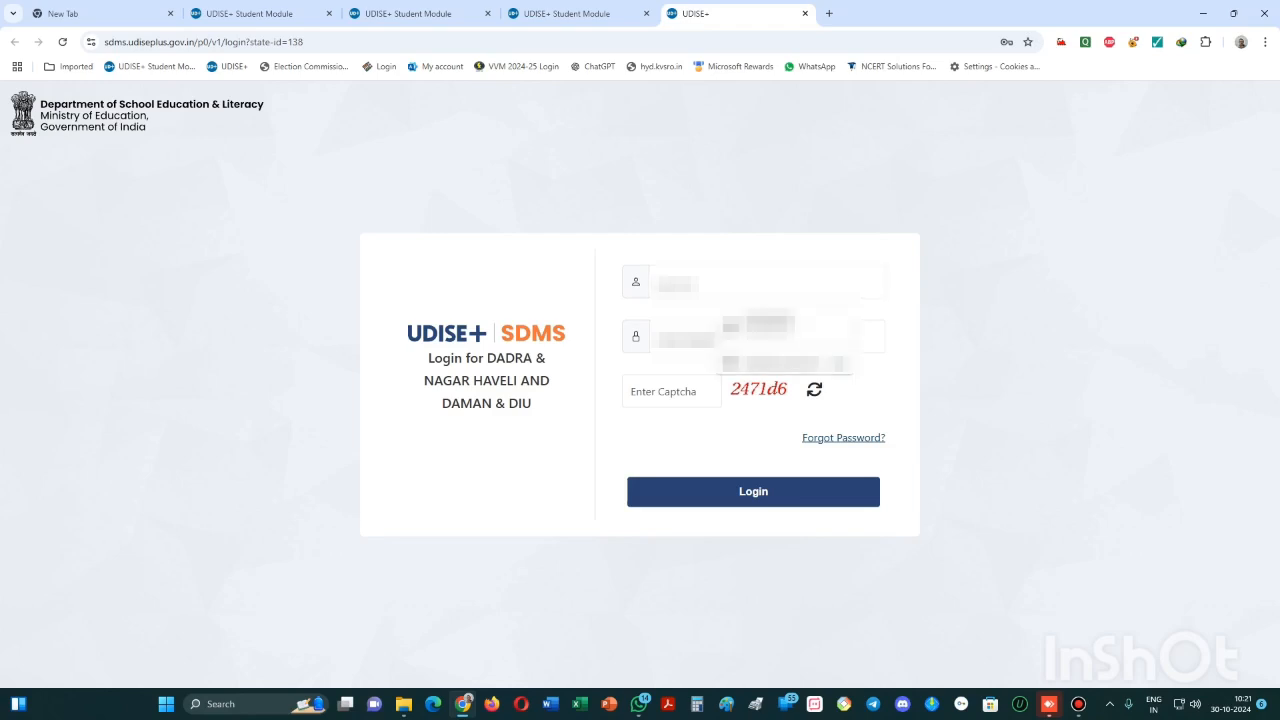
left_click(784, 325)
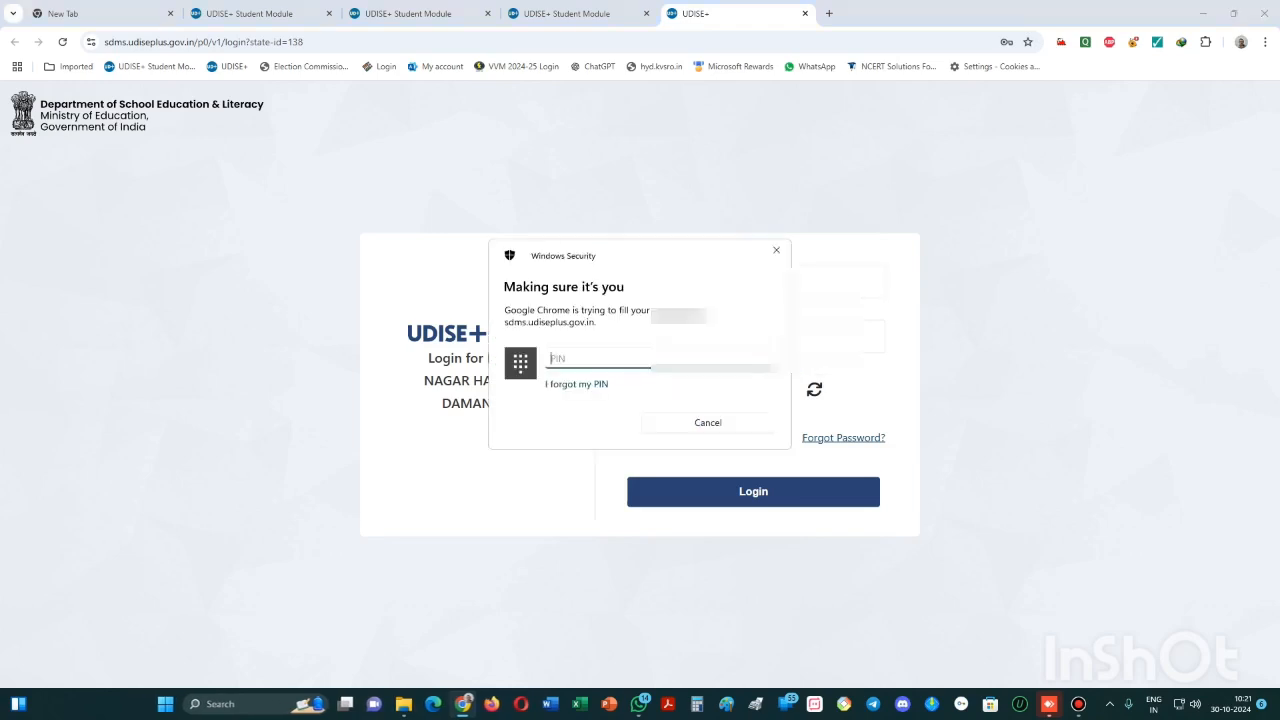
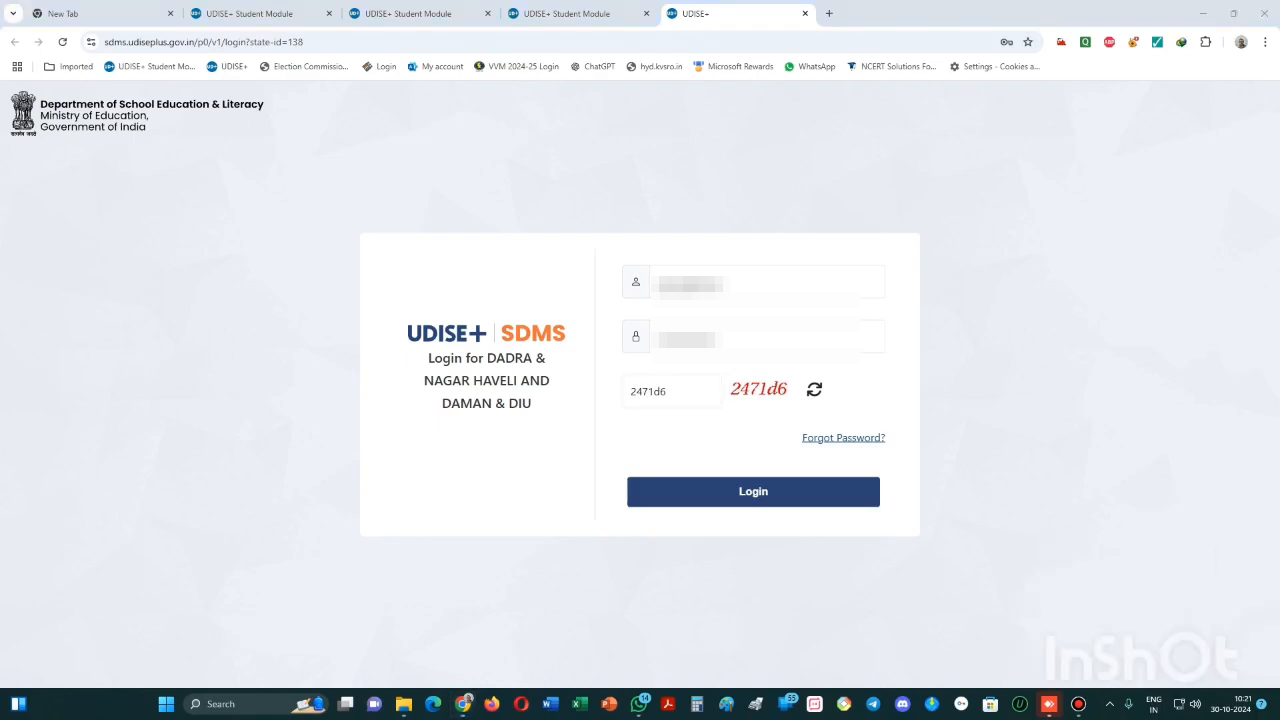
left_click(639, 704)
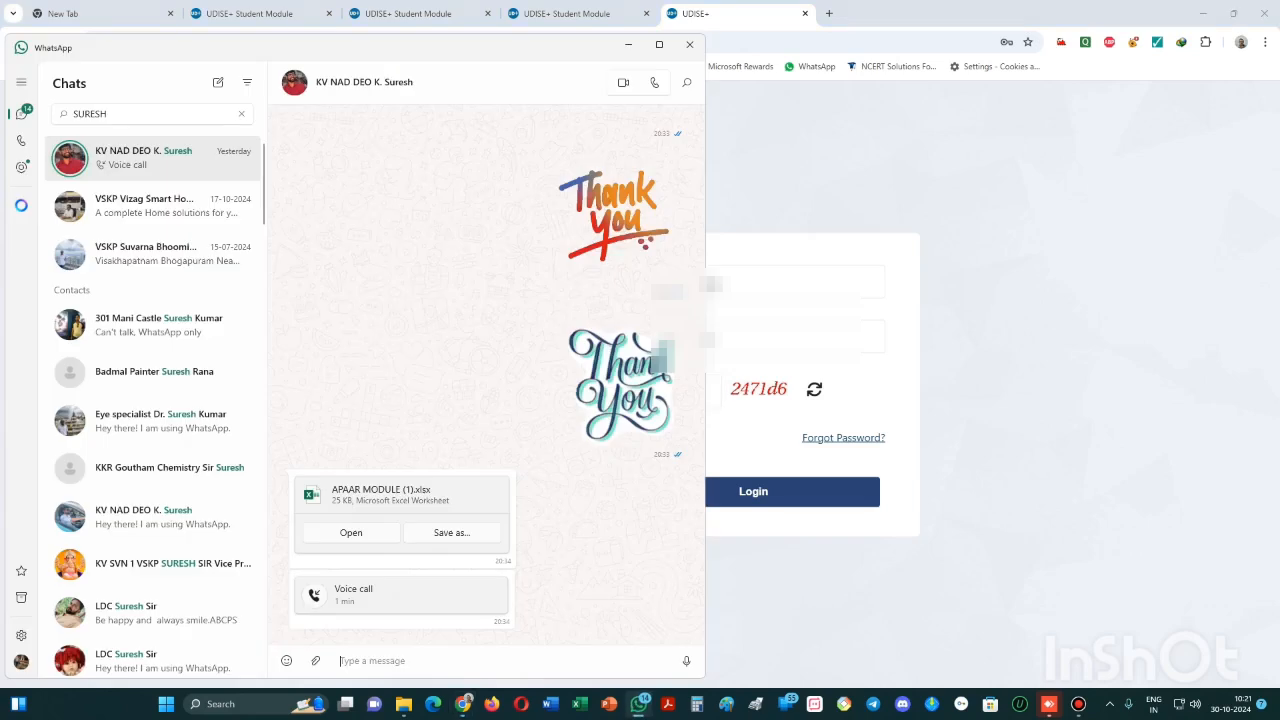
left_click(689, 44)
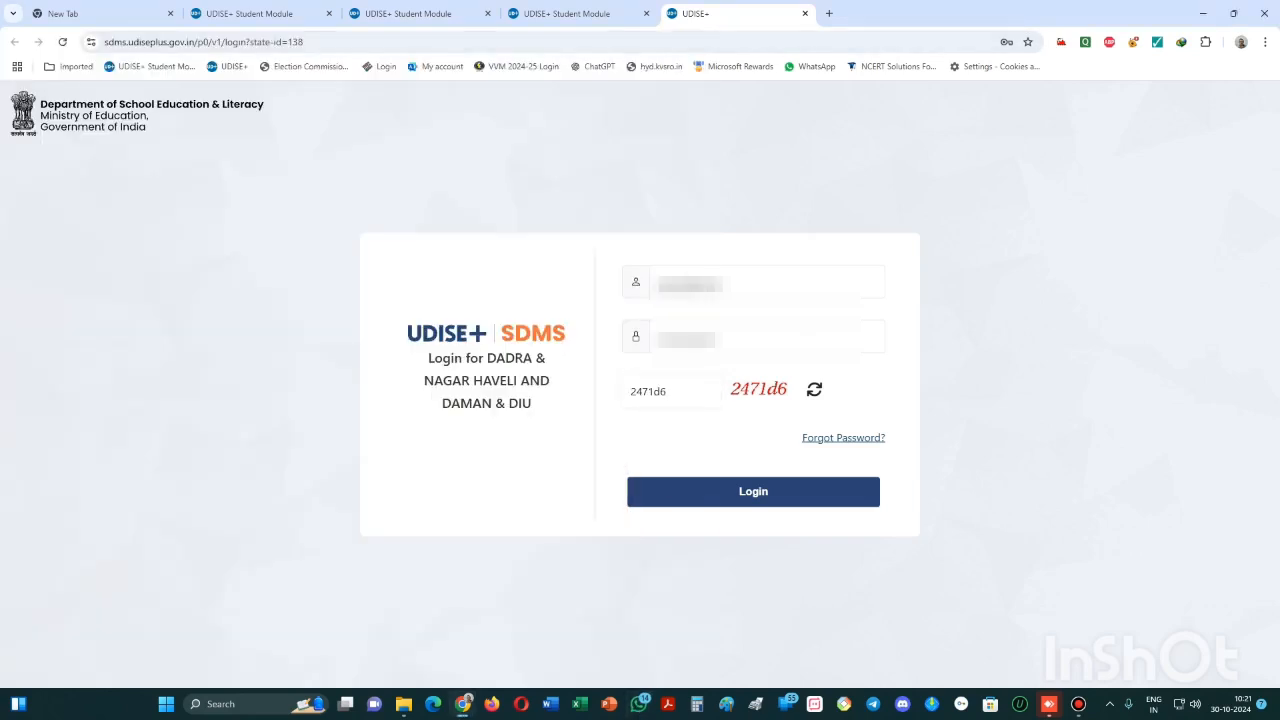
key("Return")
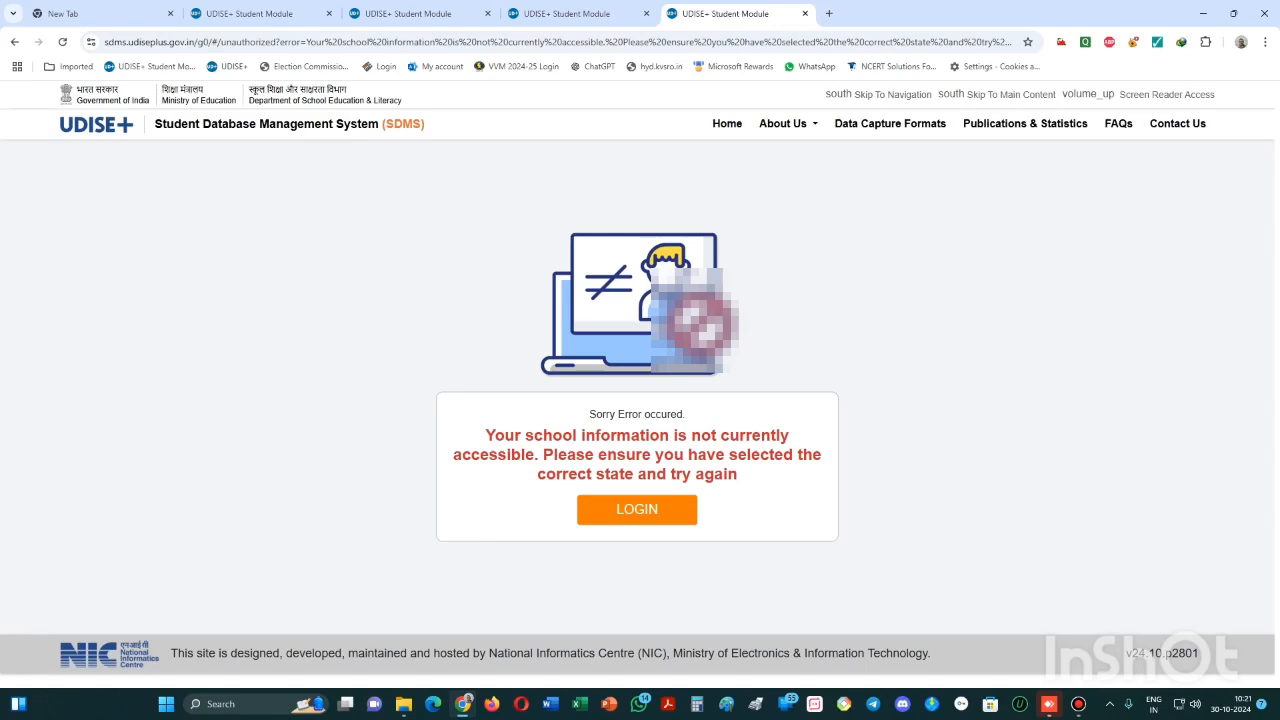
- Retry the saved-credential login with a fresh captcha, then close the resulting error tab
left_click(637, 510)
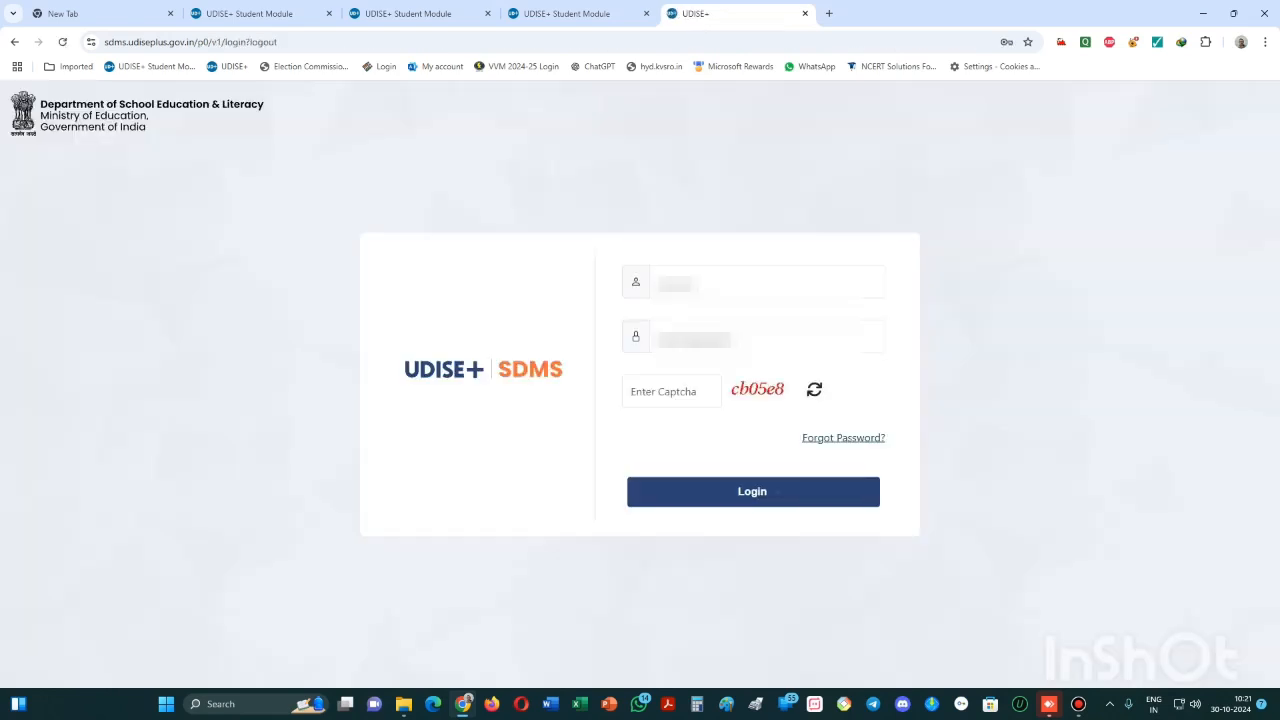
left_click(760, 283)
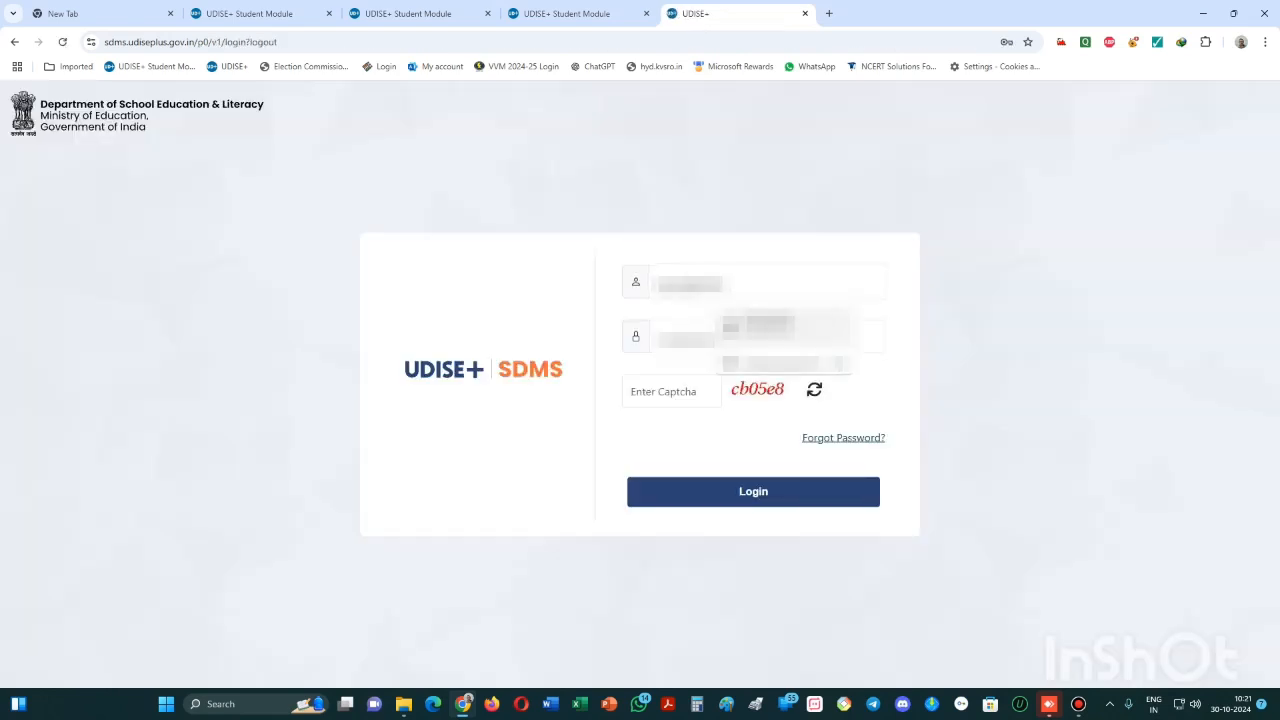
left_click(785, 328)
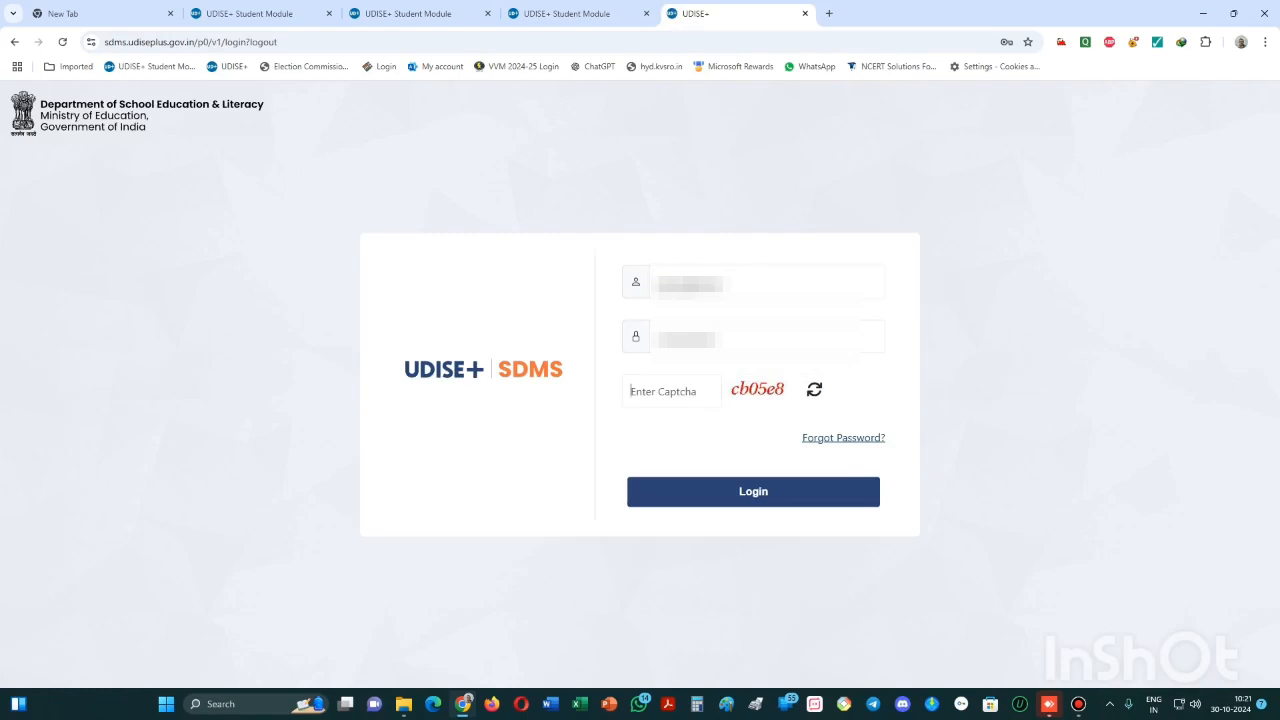
type("cb05e8")
left_click(753, 492)
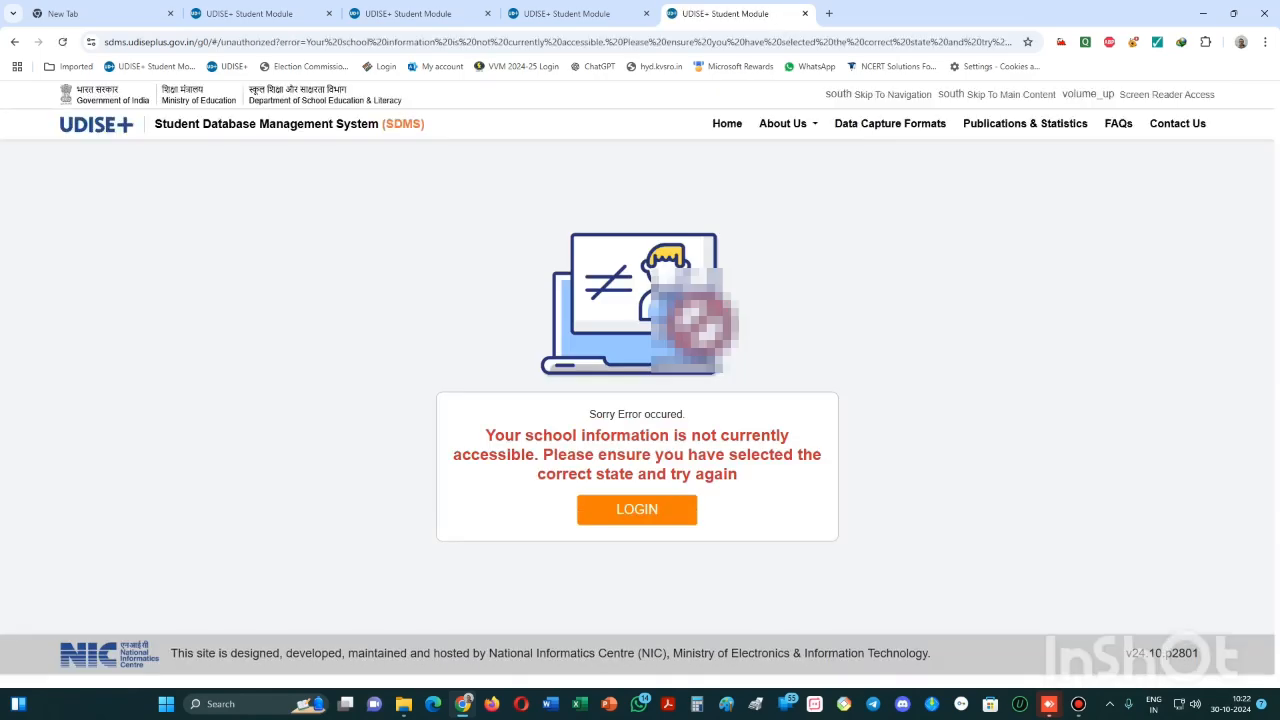
left_click(805, 13)
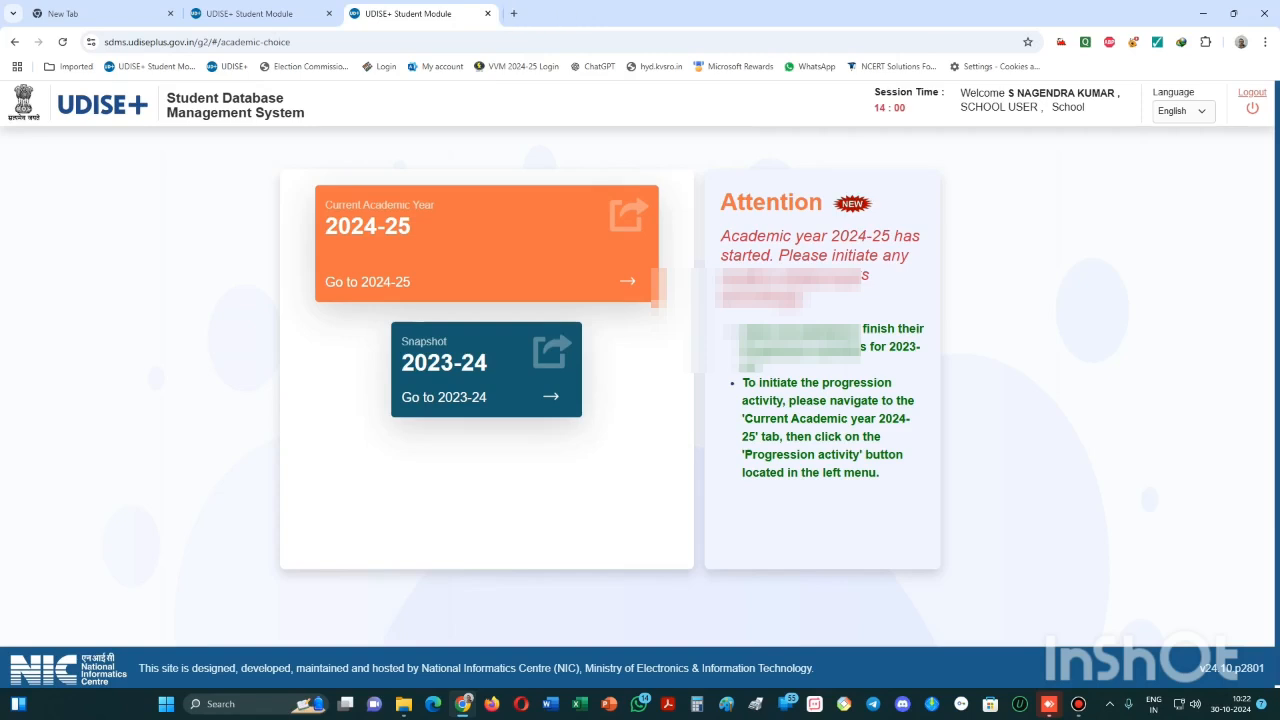
- Close the state-selection and academic-year tabs, returning to the Kendriya Vidyalaya Sangathan login page
left_click(646, 13)
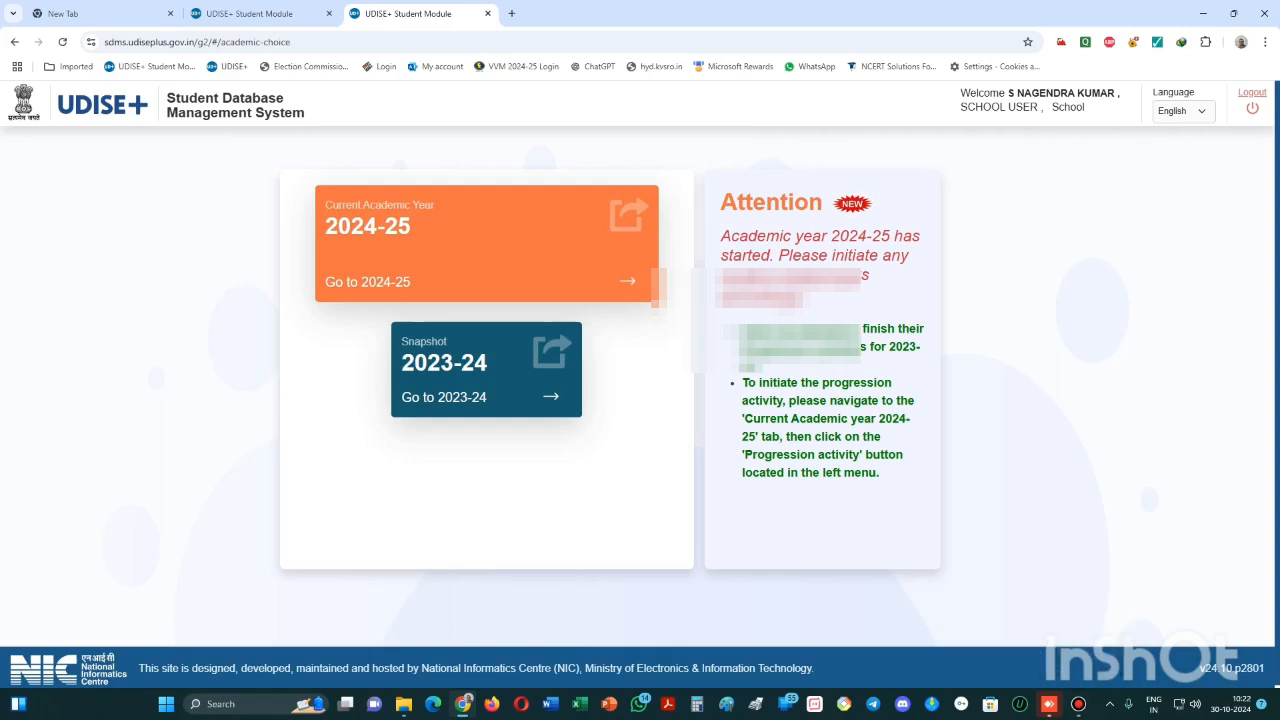
mouse_move(1078, 704)
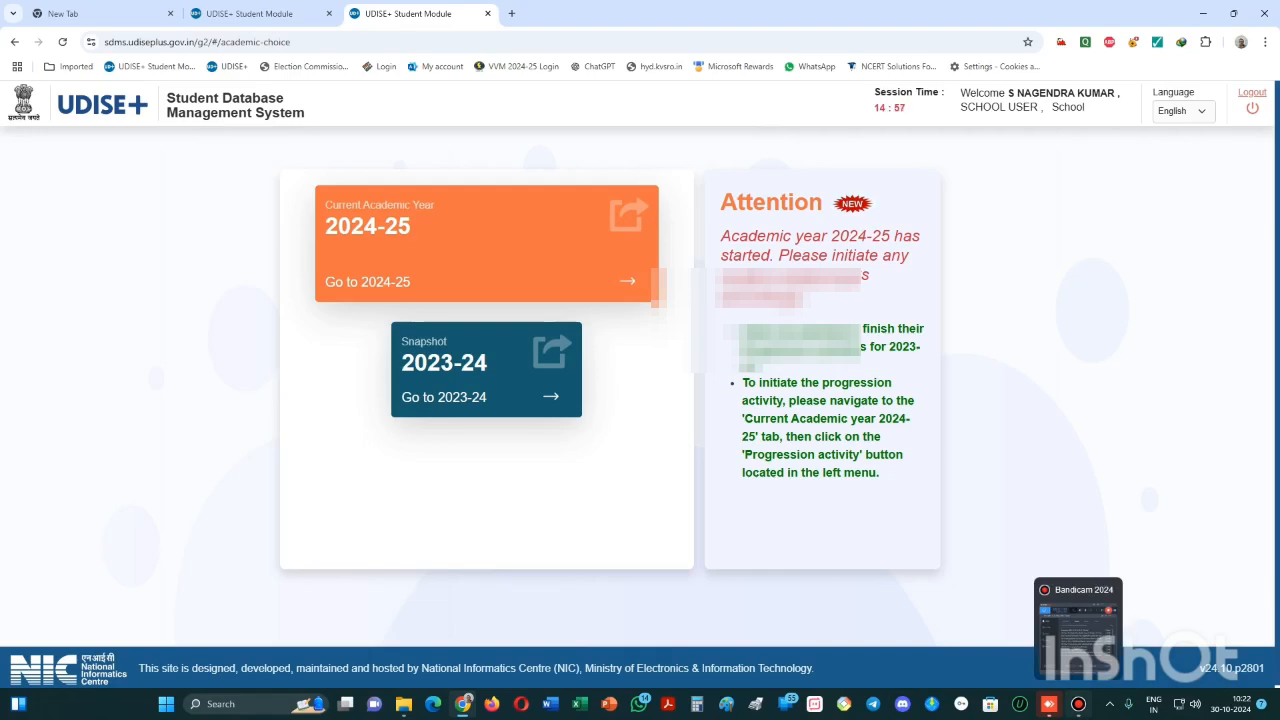
left_click(1078, 704)
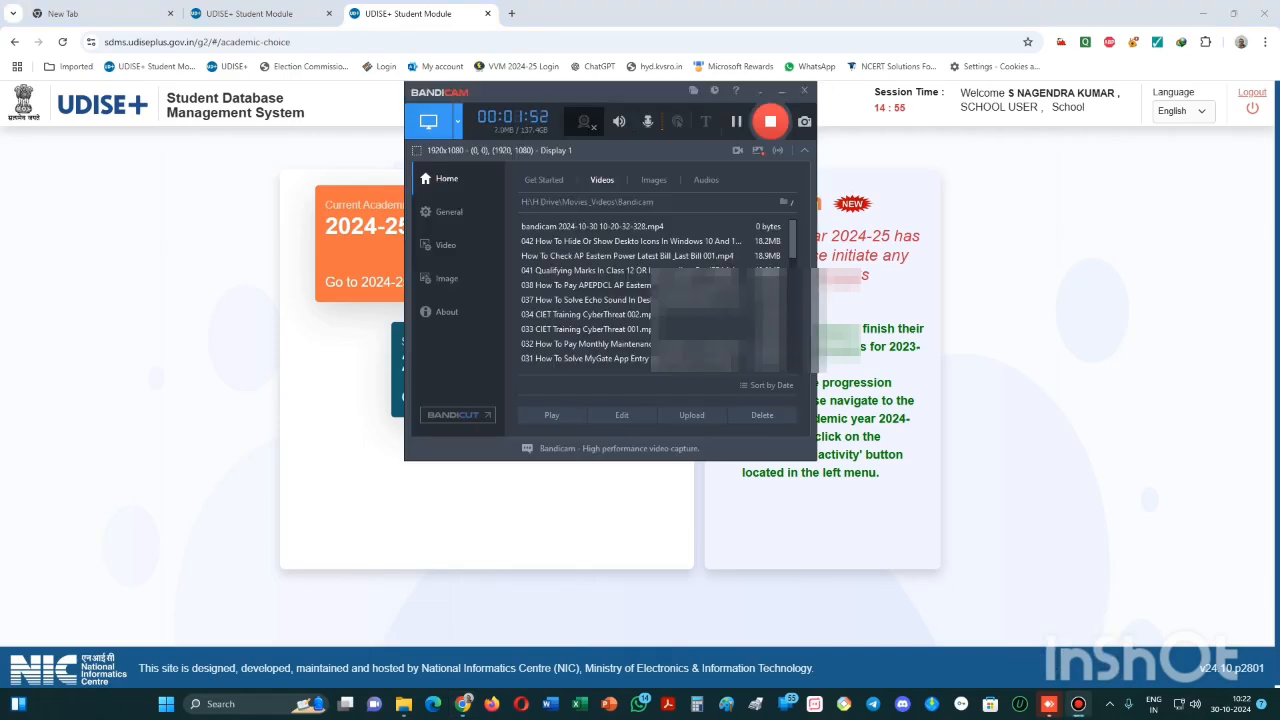
key("ctrl+w")
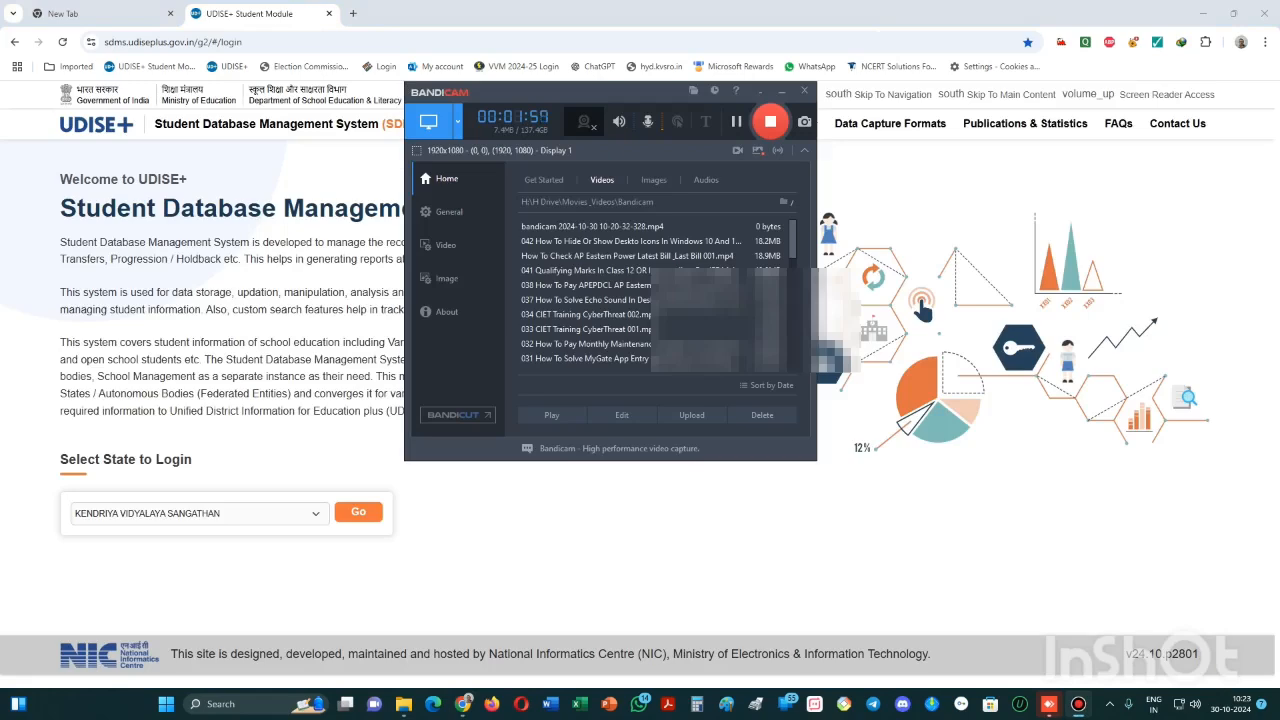
key("alt+Tab")
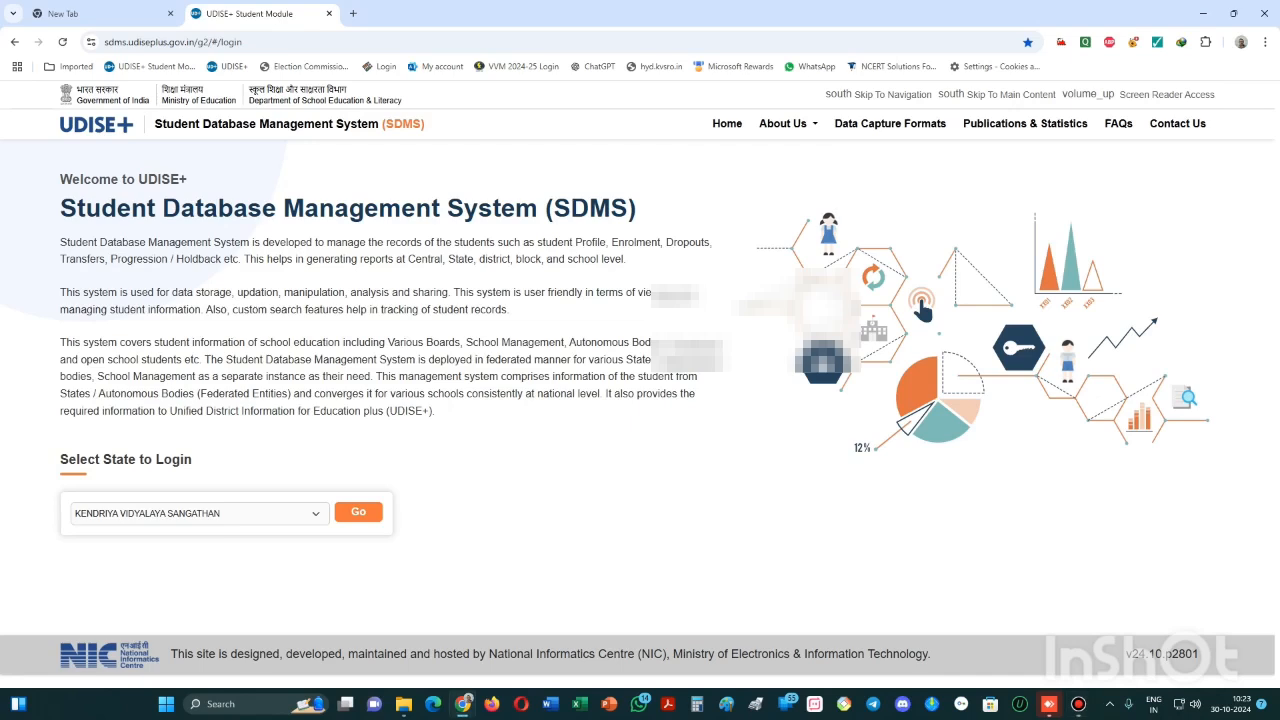
- Log in to the Kendriya Vidyalaya Sangathan school account using the saved credentials and PIN
left_click(358, 512)
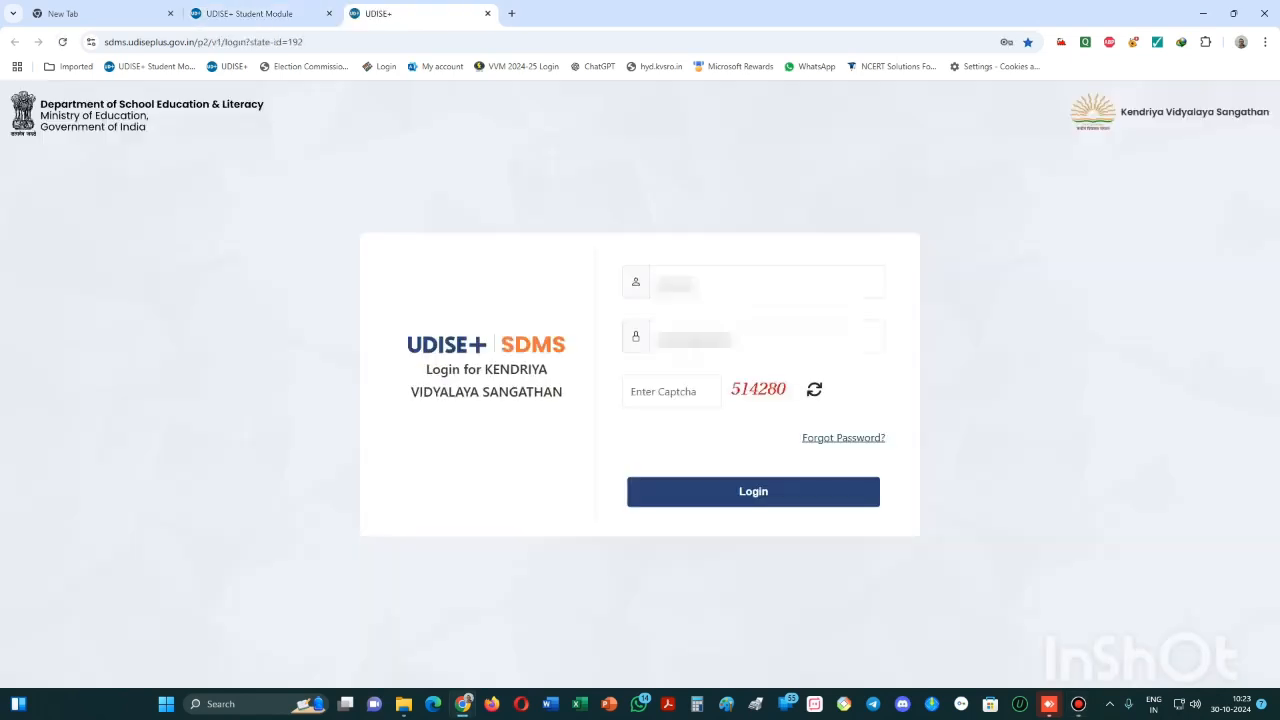
left_click(767, 283)
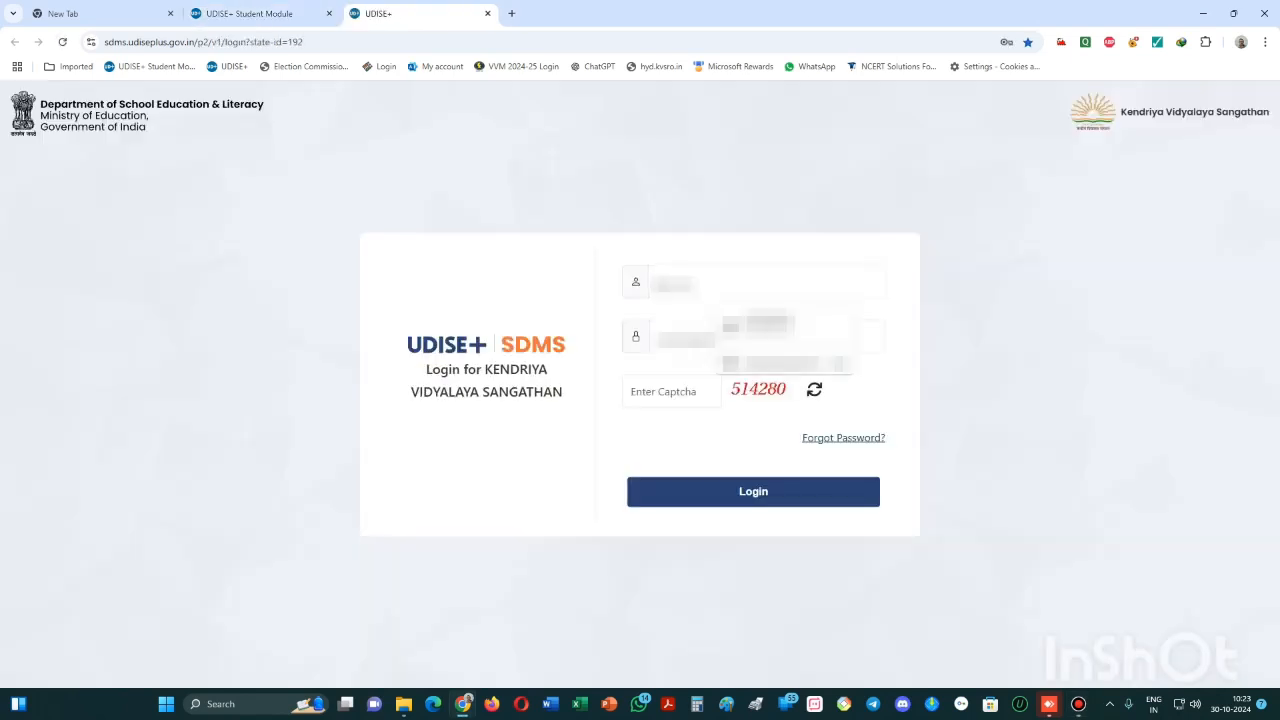
left_click(785, 326)
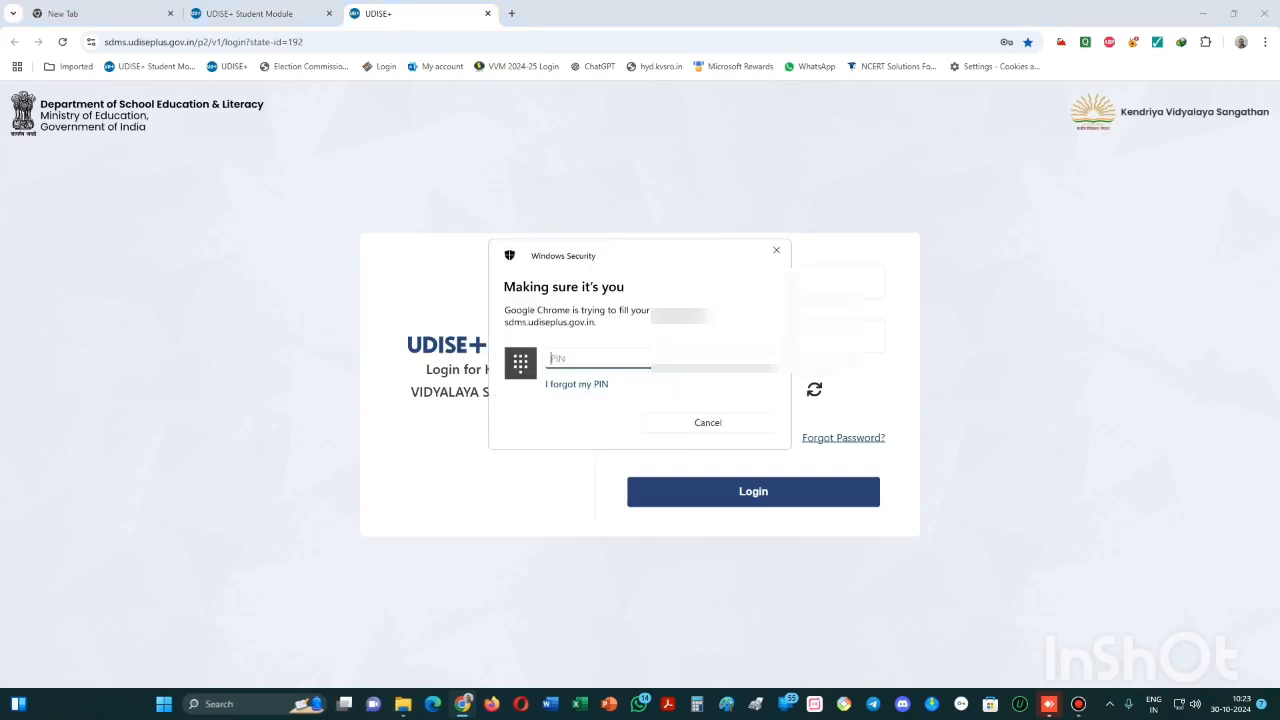
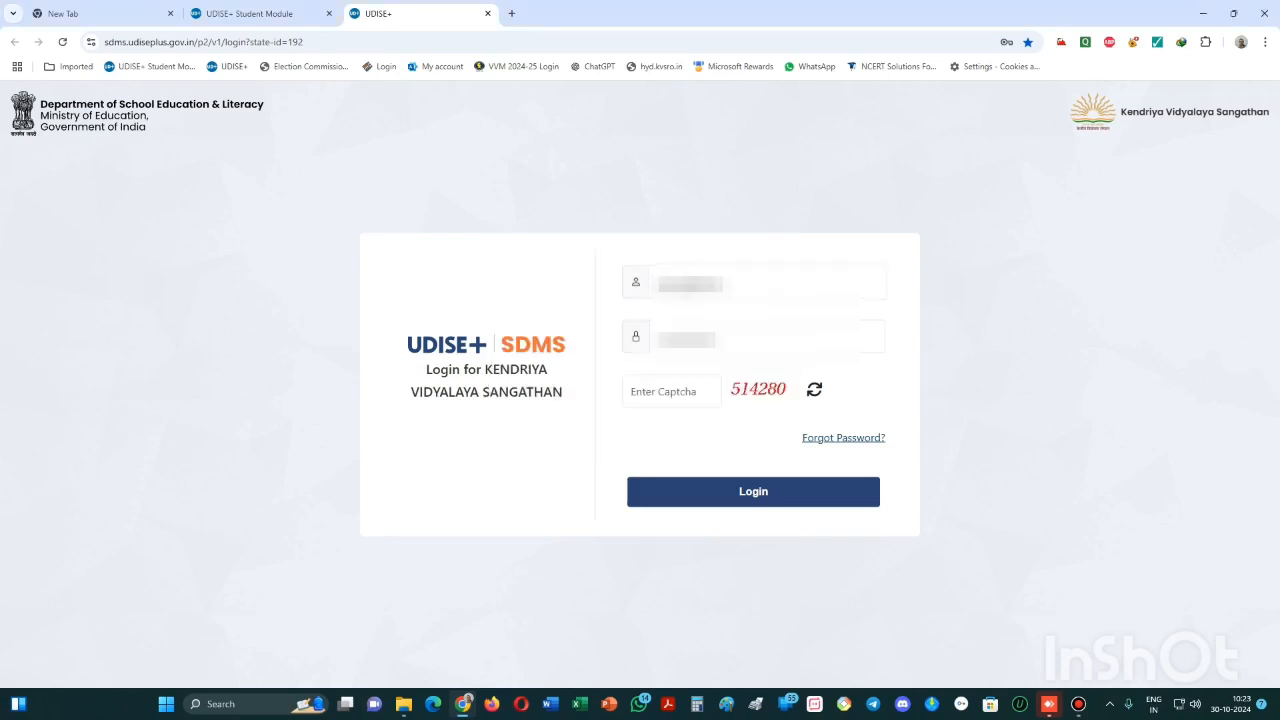
key("Return")
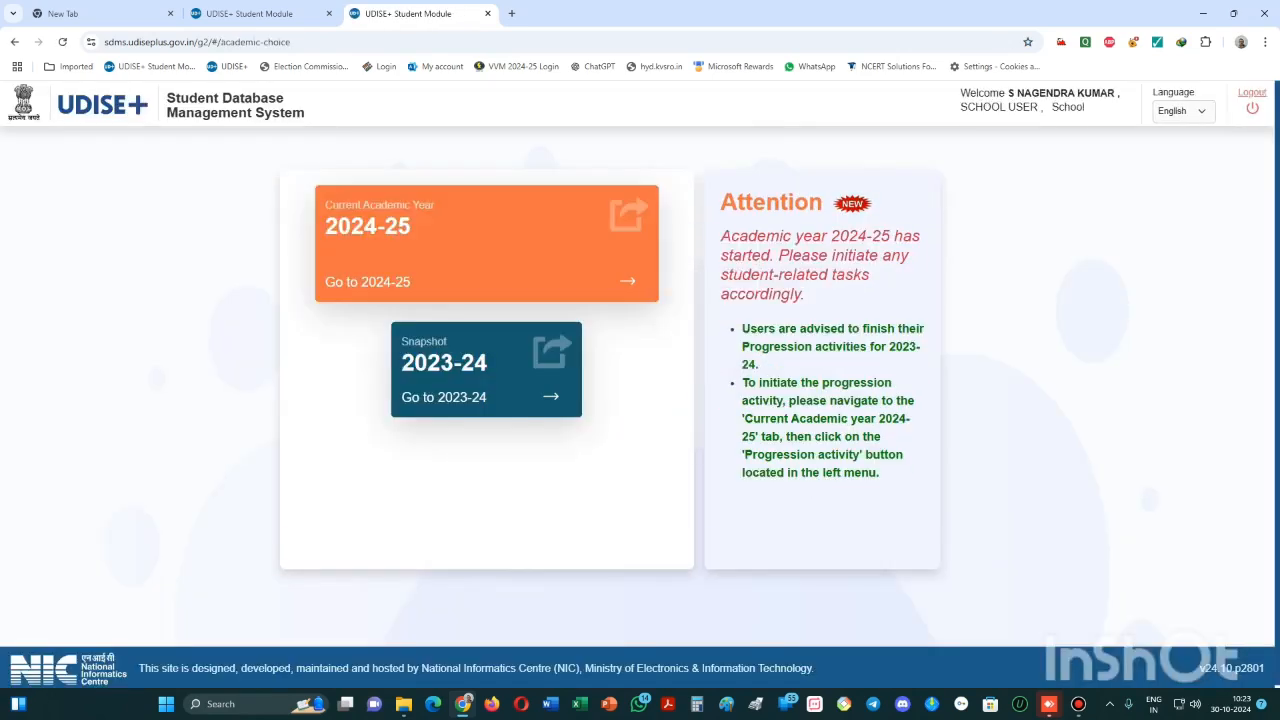
- Circle the 2024-25 academic-year card for viewers, then enter the 2024-25 dashboard
key("ctrl+alt+d")
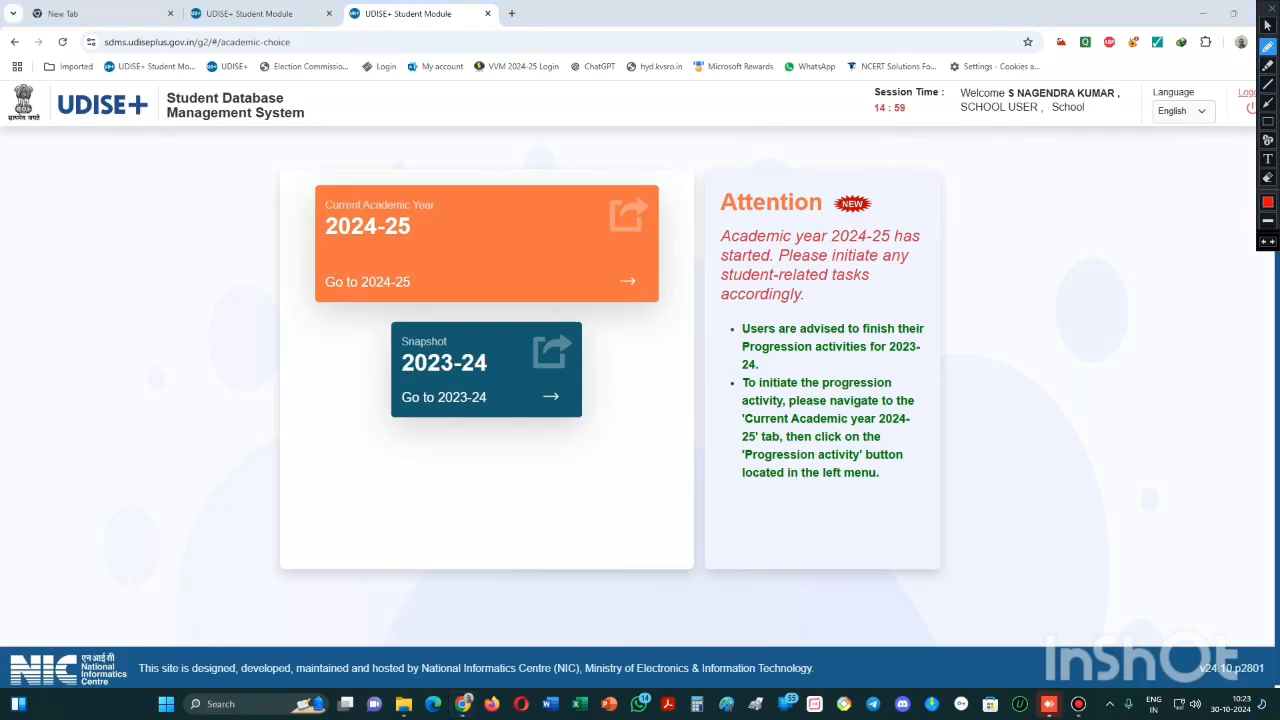
mouse_move(672, 208)
left_mouse_down()
mouse_move(654, 172)
mouse_move(254, 168)
mouse_move(346, 302)
mouse_move(656, 318)
mouse_move(698, 204)
mouse_move(672, 196)
left_mouse_up()
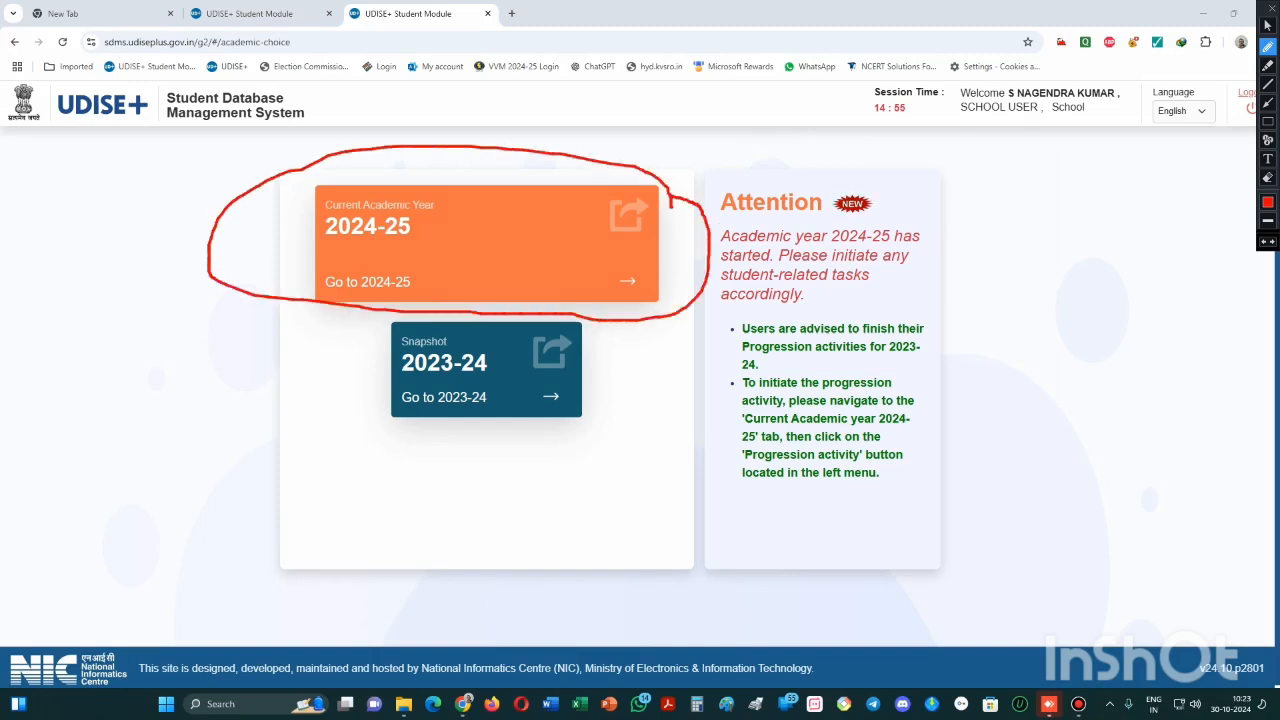
mouse_move(678, 268)
left_mouse_down()
mouse_move(590, 266)
mouse_move(618, 302)
mouse_move(680, 306)
mouse_move(692, 284)
mouse_move(674, 268)
left_mouse_up()
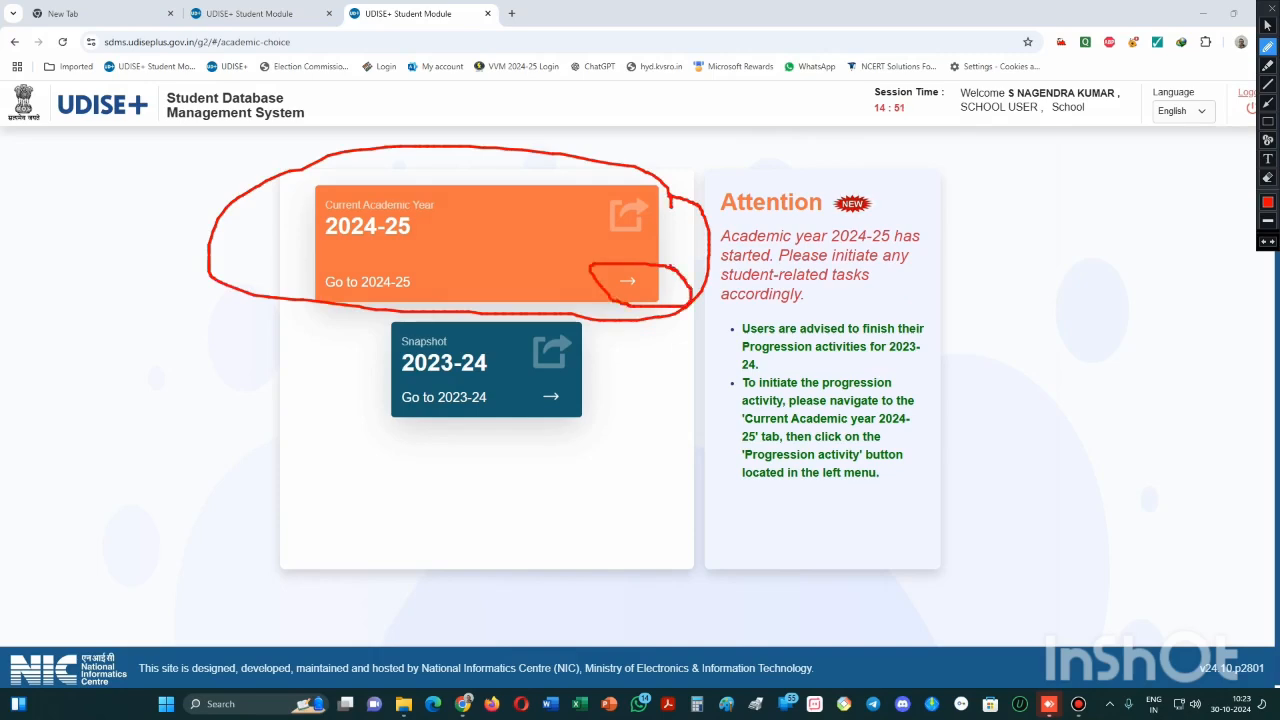
key("Escape")
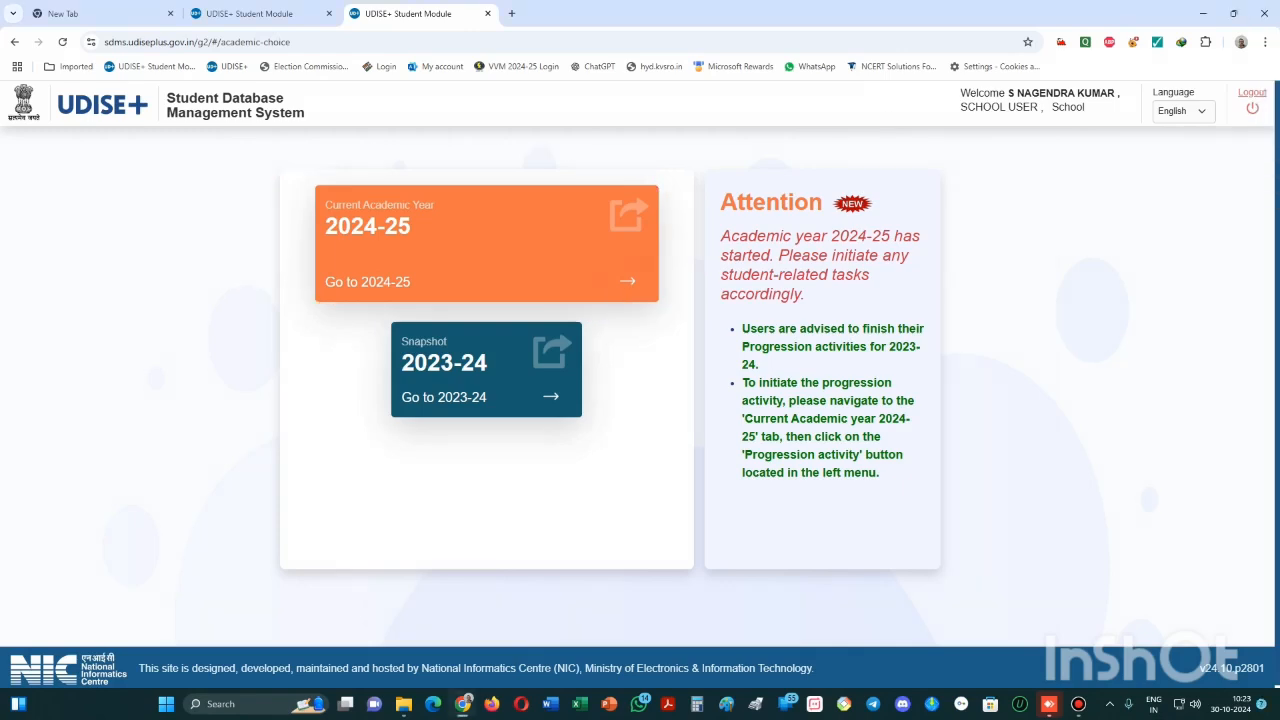
left_click(640, 281)
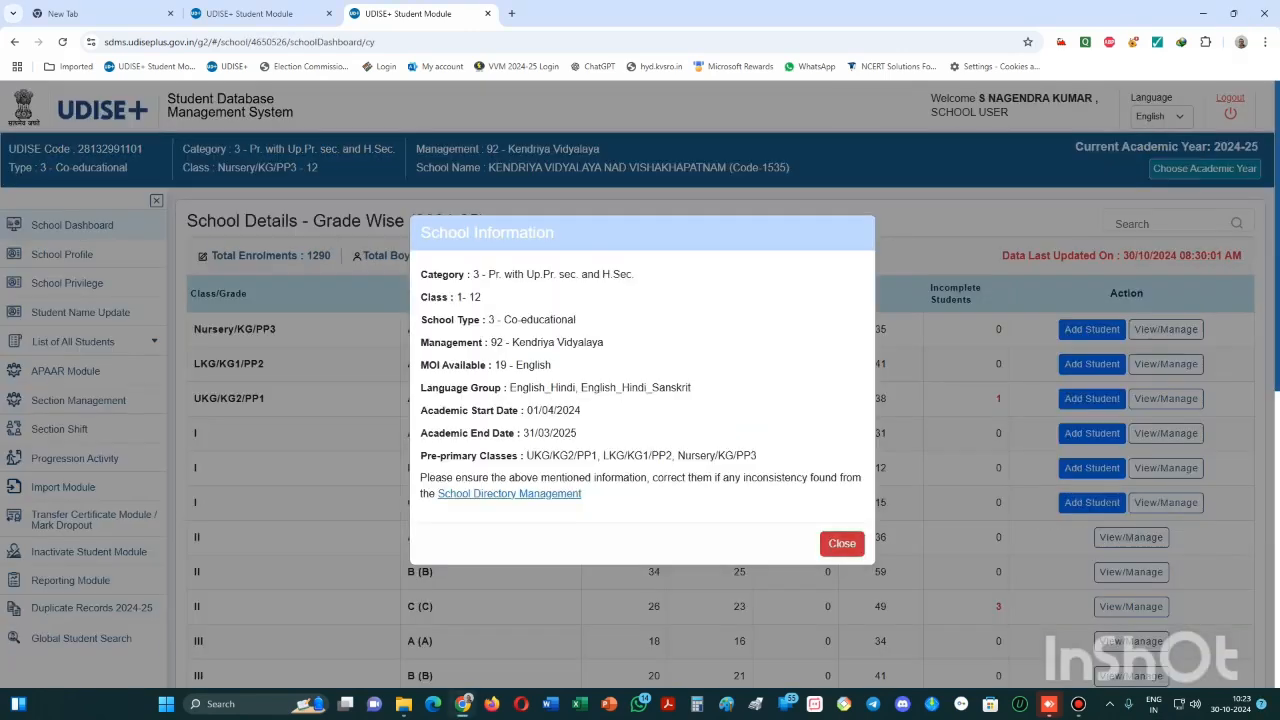
- Close the School Information notice, circle the APAAR Module menu item, and open it
left_click(842, 543)
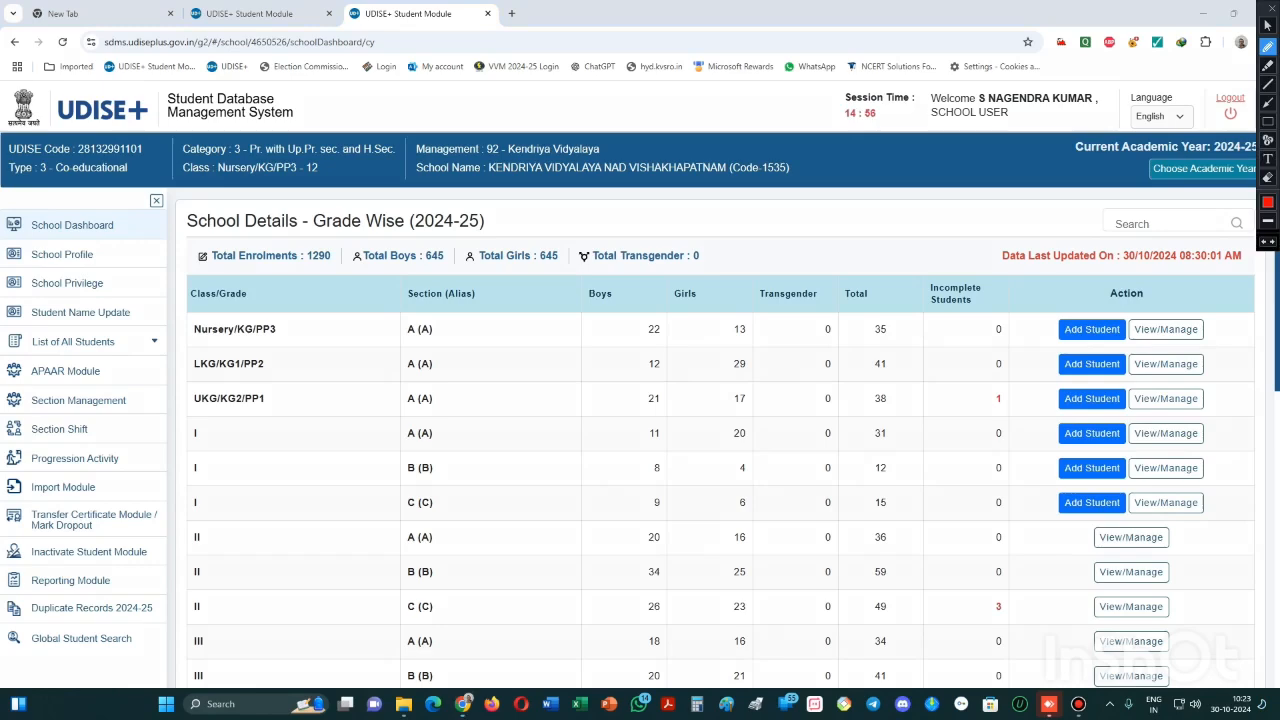
mouse_move(128, 372)
left_mouse_down()
mouse_move(28, 345)
mouse_move(2, 378)
mouse_move(5, 412)
mouse_move(110, 418)
mouse_move(136, 384)
mouse_move(116, 362)
left_mouse_up()
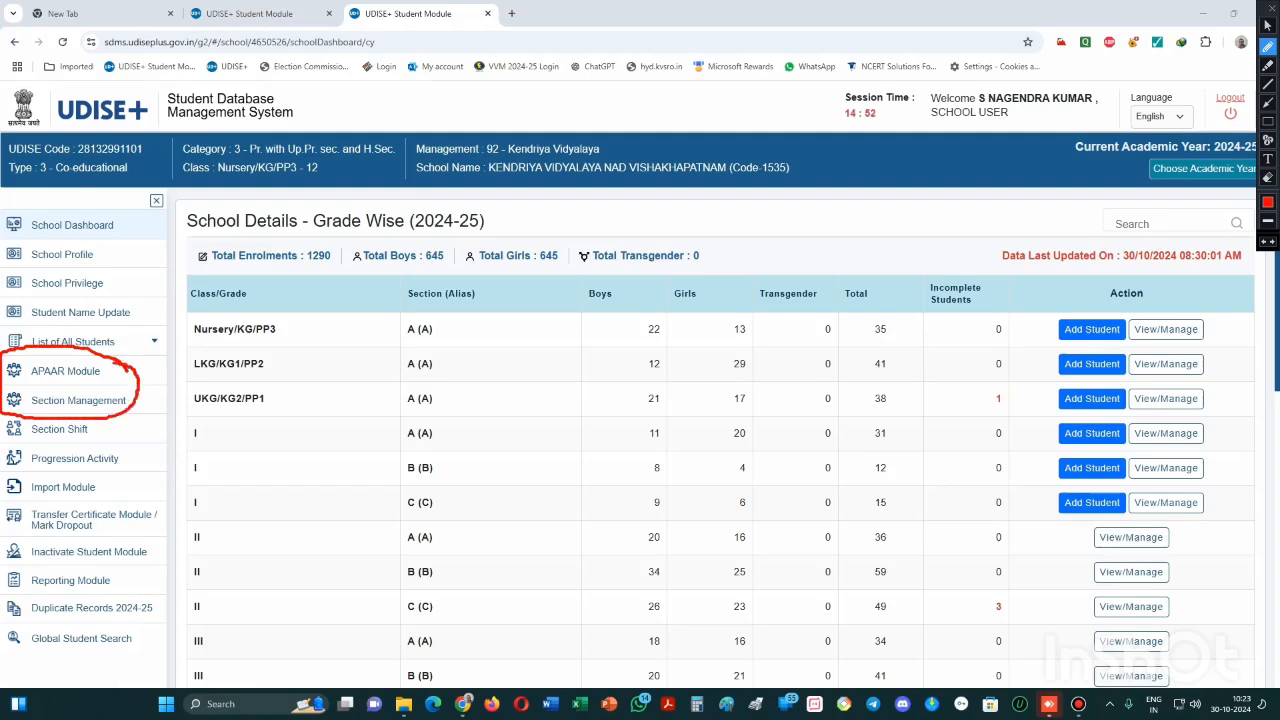
key("Escape")
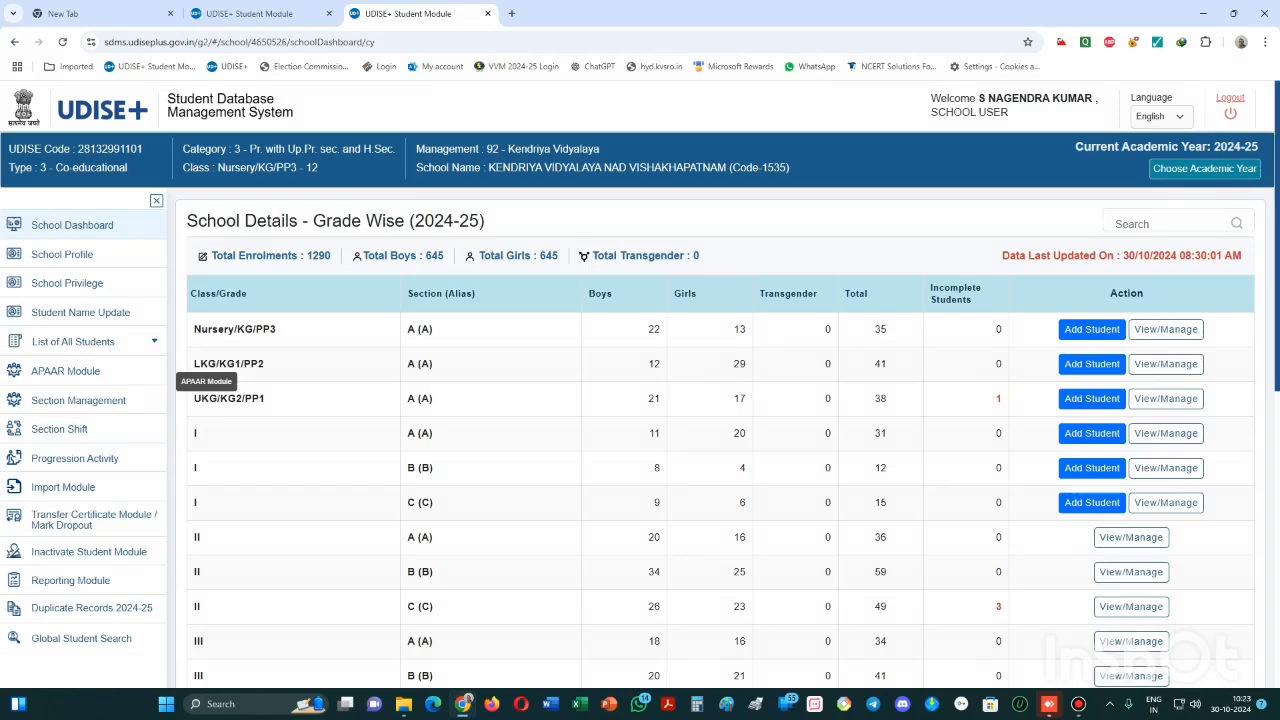
key("ctrl+alt+d")
mouse_move(118, 362)
left_mouse_down()
mouse_move(2, 356)
mouse_move(2, 378)
mouse_move(122, 385)
mouse_move(132, 363)
mouse_move(102, 360)
left_mouse_up()
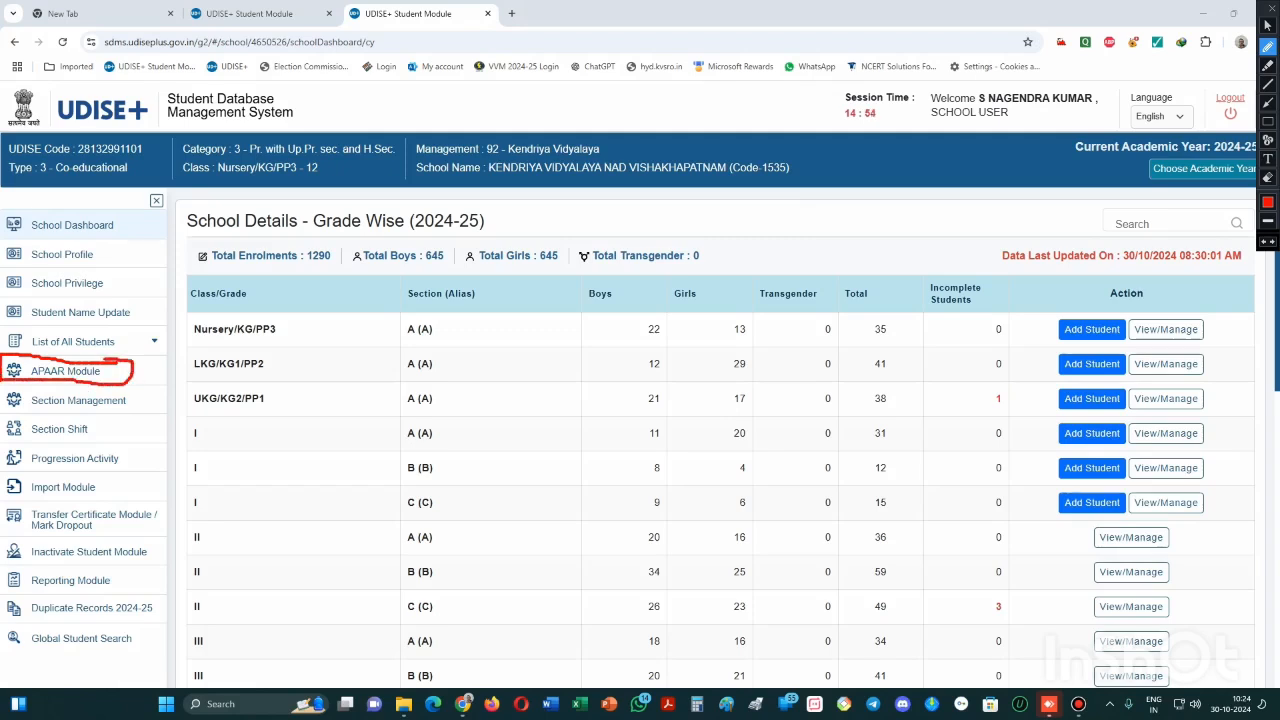
key("ctrl+alt+d")
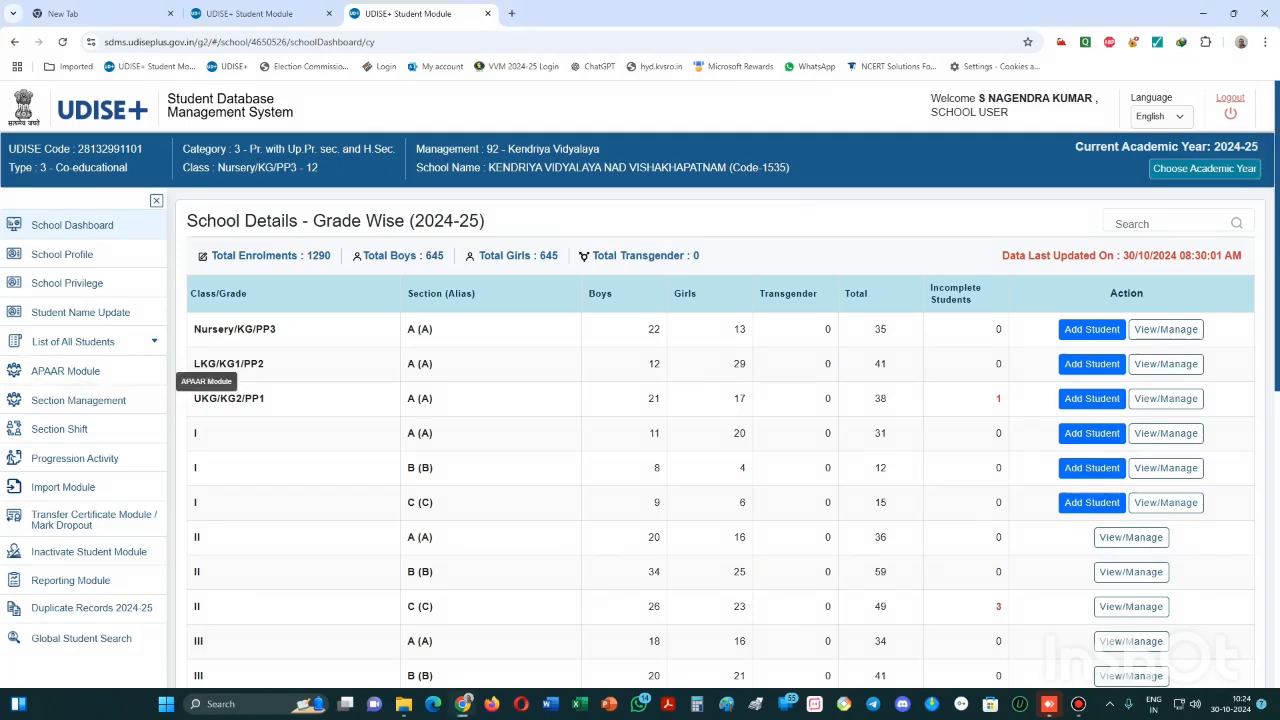
left_click(150, 371)
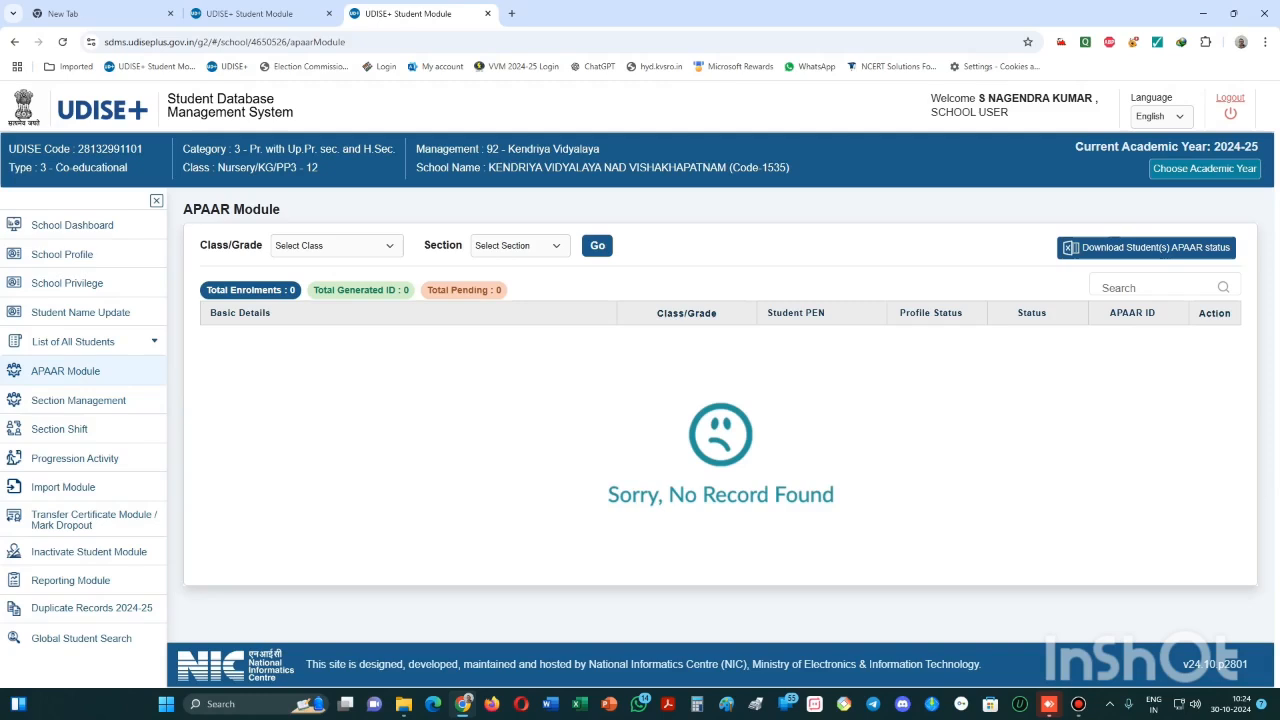
key("ctrl+alt+d")
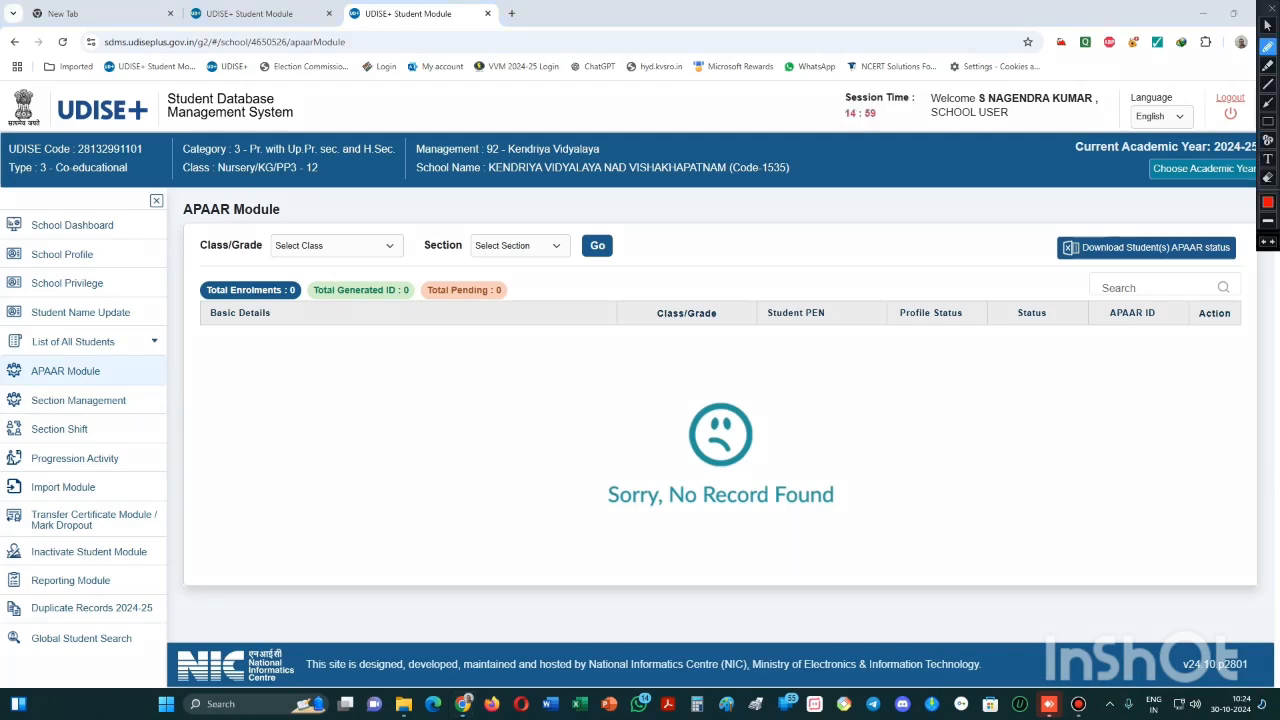
- Circle the Class/Grade, Section and Go filter controls on the APAAR page for viewers
mouse_move(417, 238)
left_mouse_down()
mouse_move(246, 226)
mouse_move(338, 294)
mouse_move(418, 256)
mouse_move(416, 232)
left_mouse_up()
mouse_move(557, 224)
left_mouse_down()
mouse_move(524, 220)
mouse_move(448, 246)
mouse_move(519, 288)
mouse_move(563, 250)
mouse_move(559, 217)
mouse_move(618, 272)
mouse_move(640, 244)
mouse_move(618, 226)
left_mouse_up()
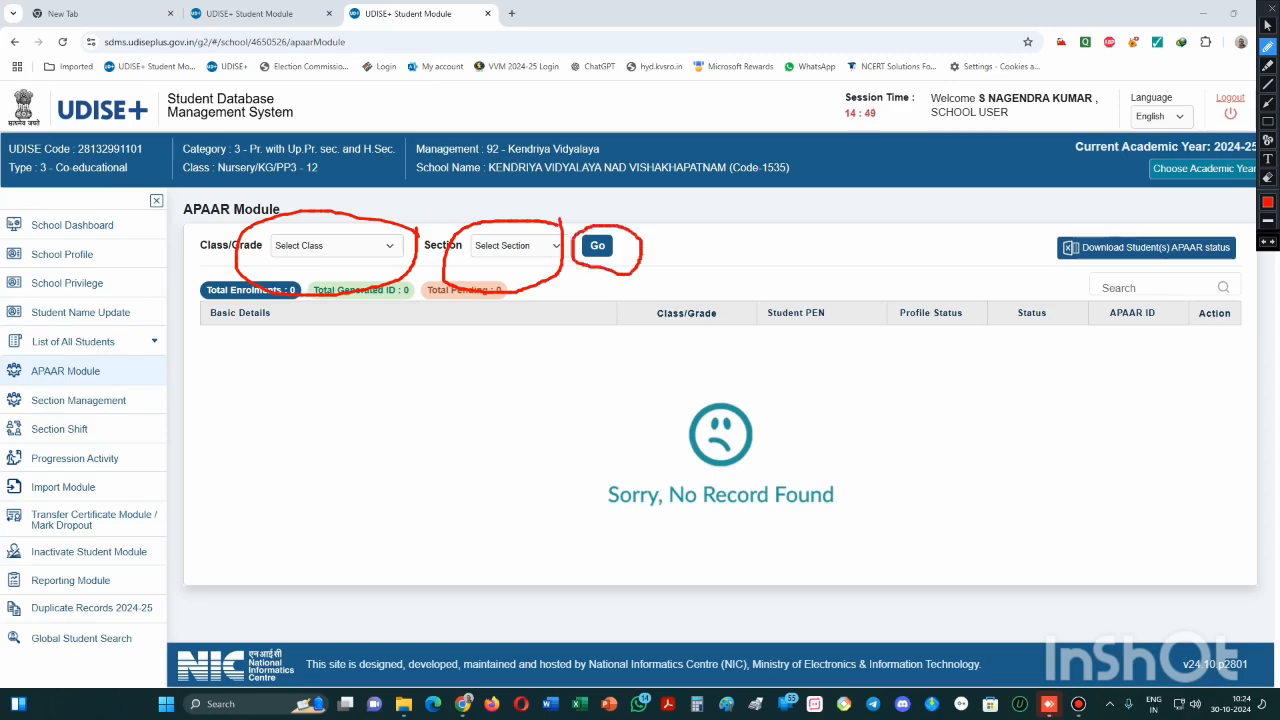
key("Escape")
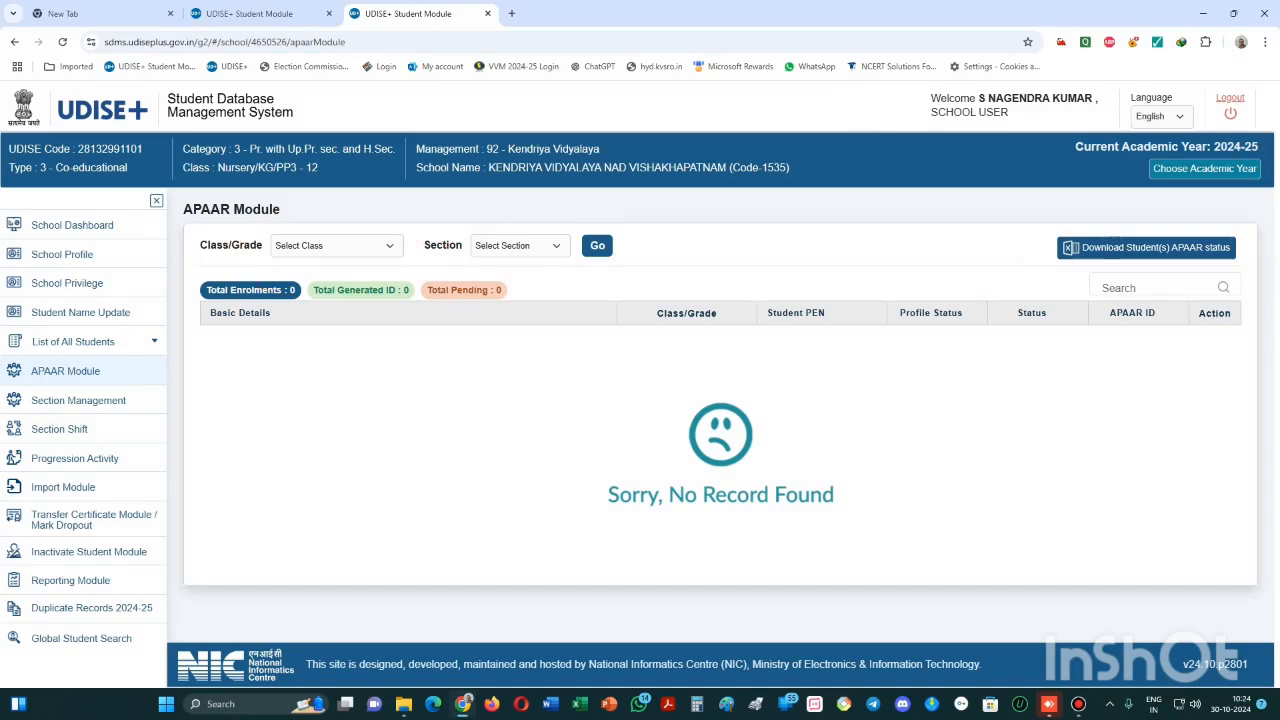
key("ctrl+alt+d")
mouse_move(404, 236)
left_mouse_down()
mouse_move(268, 218)
mouse_move(282, 265)
mouse_move(375, 268)
mouse_move(405, 226)
left_mouse_up()
mouse_move(518, 224)
left_mouse_down()
mouse_move(478, 224)
mouse_move(452, 256)
mouse_move(556, 266)
mouse_move(569, 231)
mouse_move(515, 222)
left_mouse_up()
mouse_move(636, 224)
left_mouse_down()
mouse_move(577, 230)
mouse_move(572, 262)
mouse_move(612, 266)
mouse_move(630, 228)
left_mouse_up()
key("Escape")
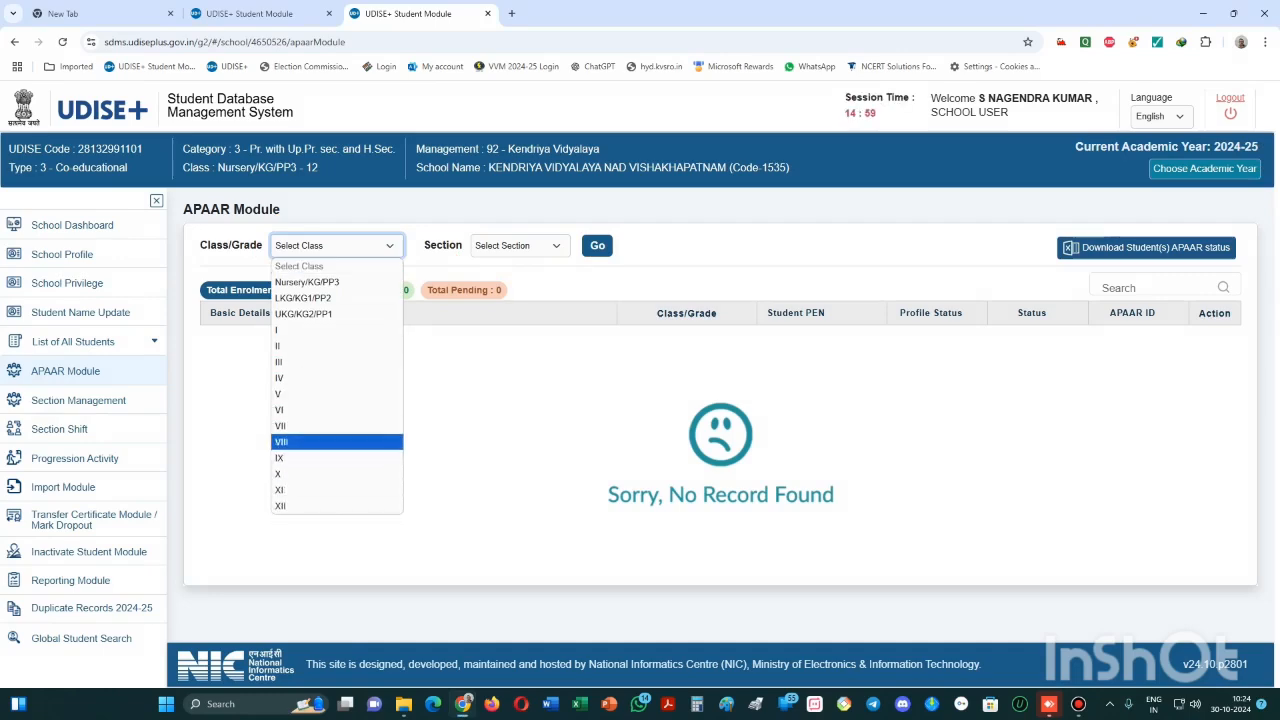
- Filter APAAR records to class VIII section A and scroll through the 40 listed students
key("Return")
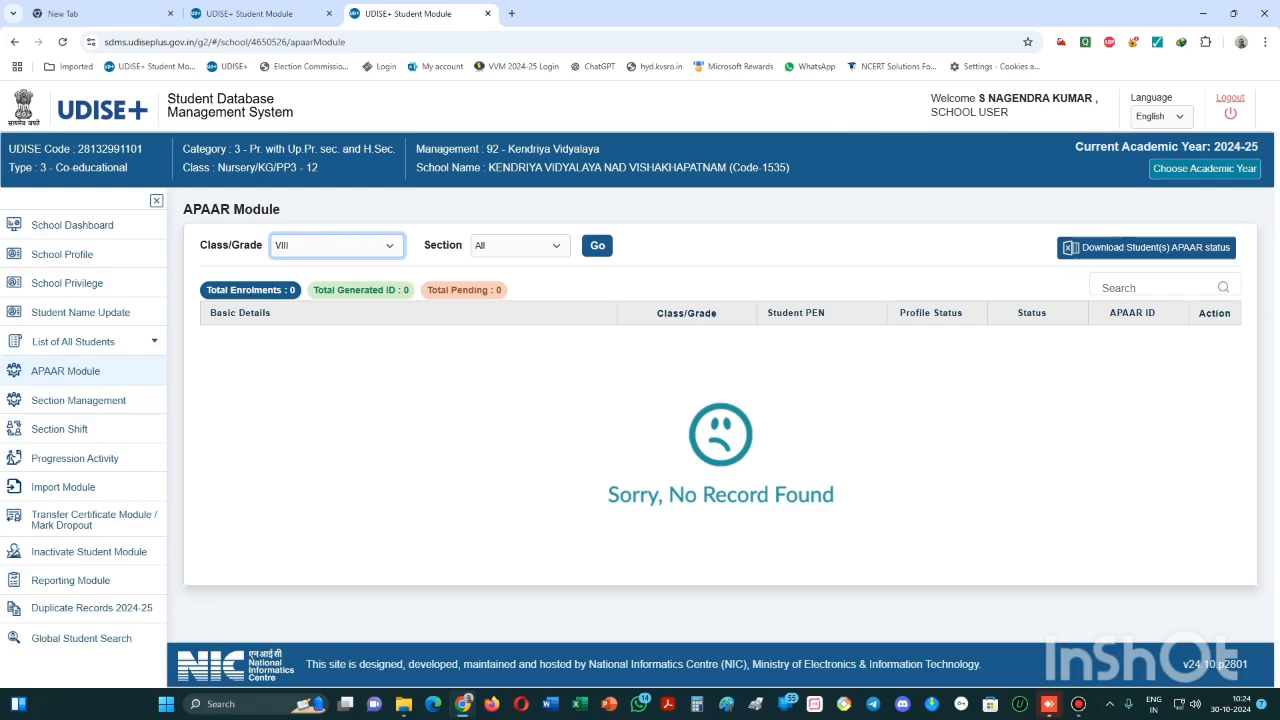
left_click(520, 246)
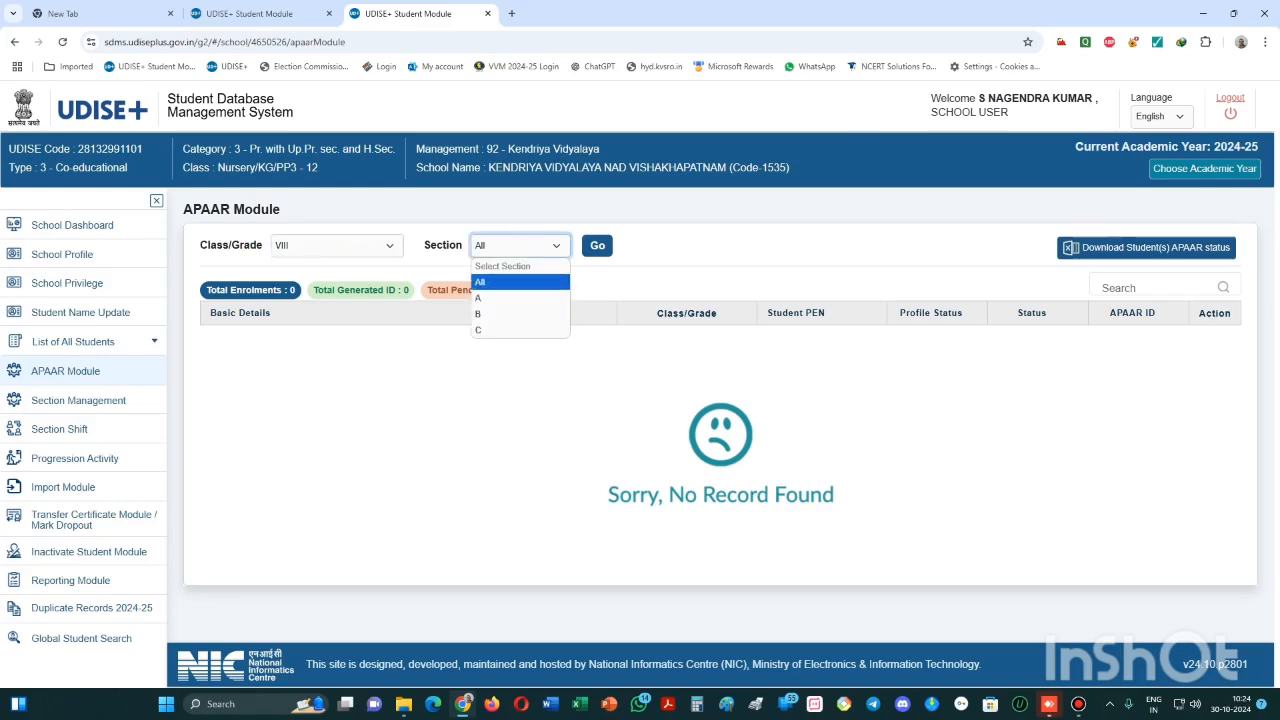
left_click(520, 282)
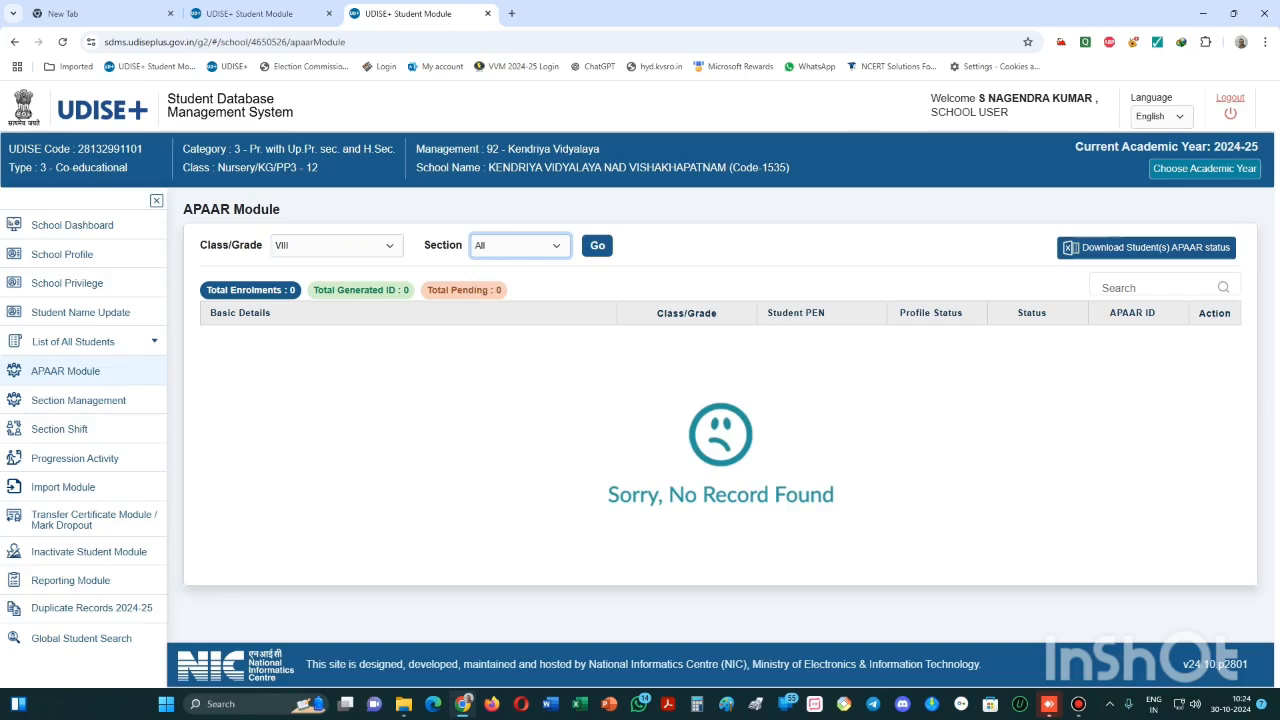
left_click(520, 246)
left_click(520, 298)
left_click(597, 246)
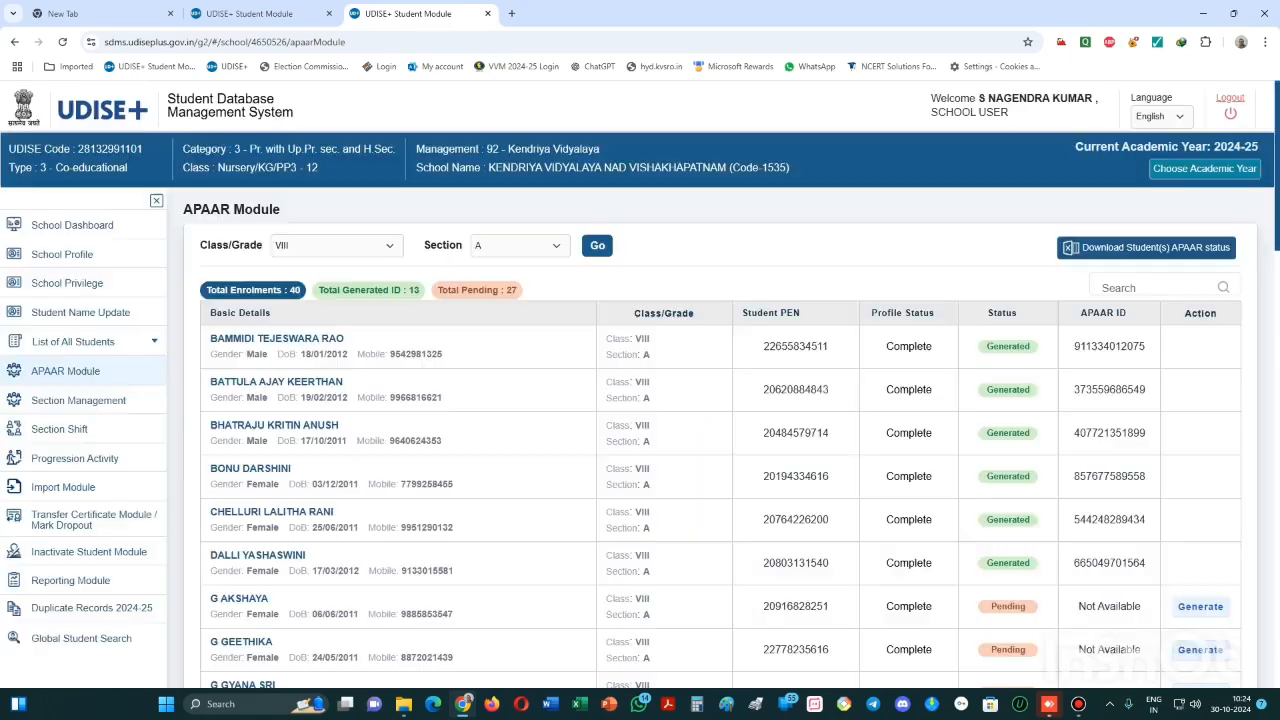
scroll(720, 440, "down", 5)
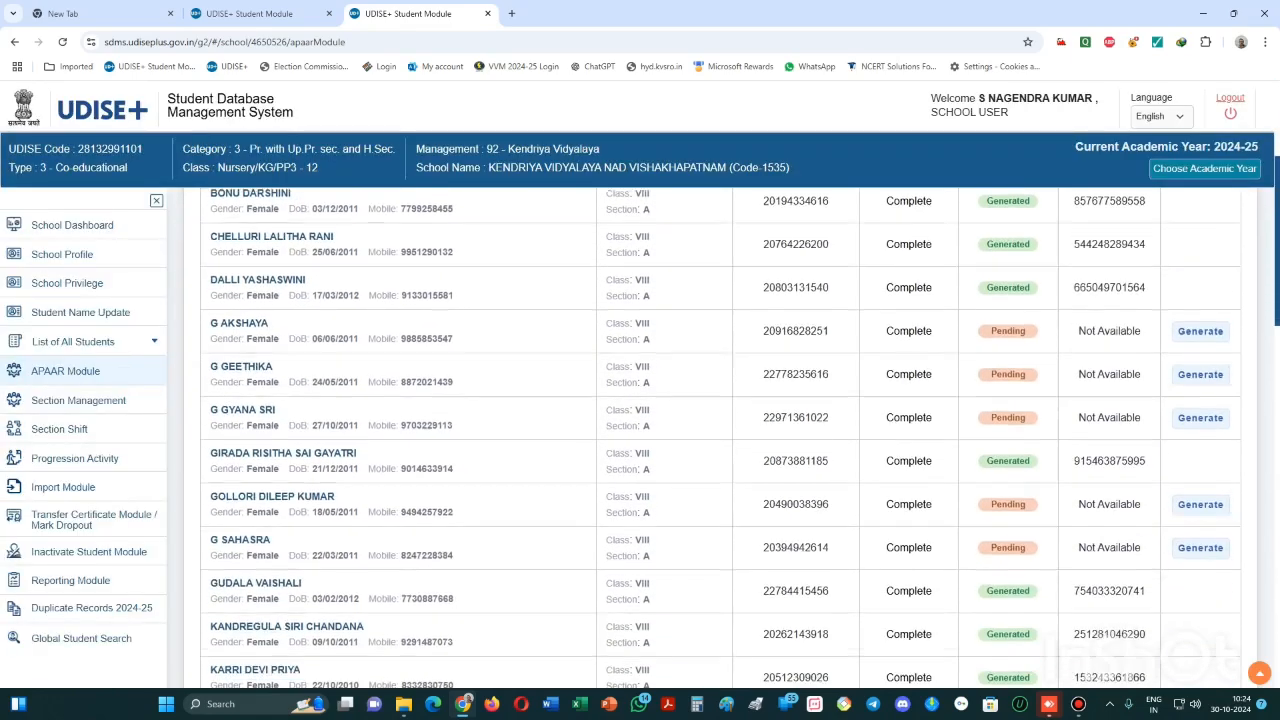
scroll(720, 437, "down", 4)
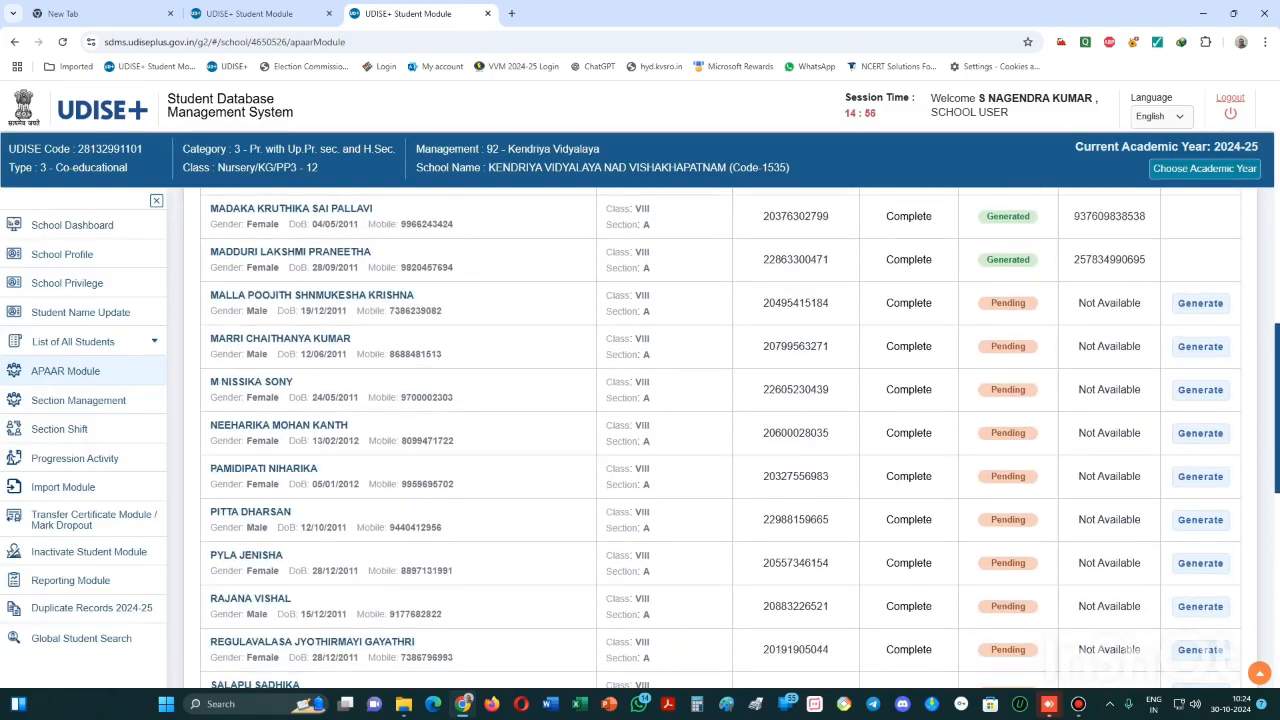
scroll(720, 438, "up", 1)
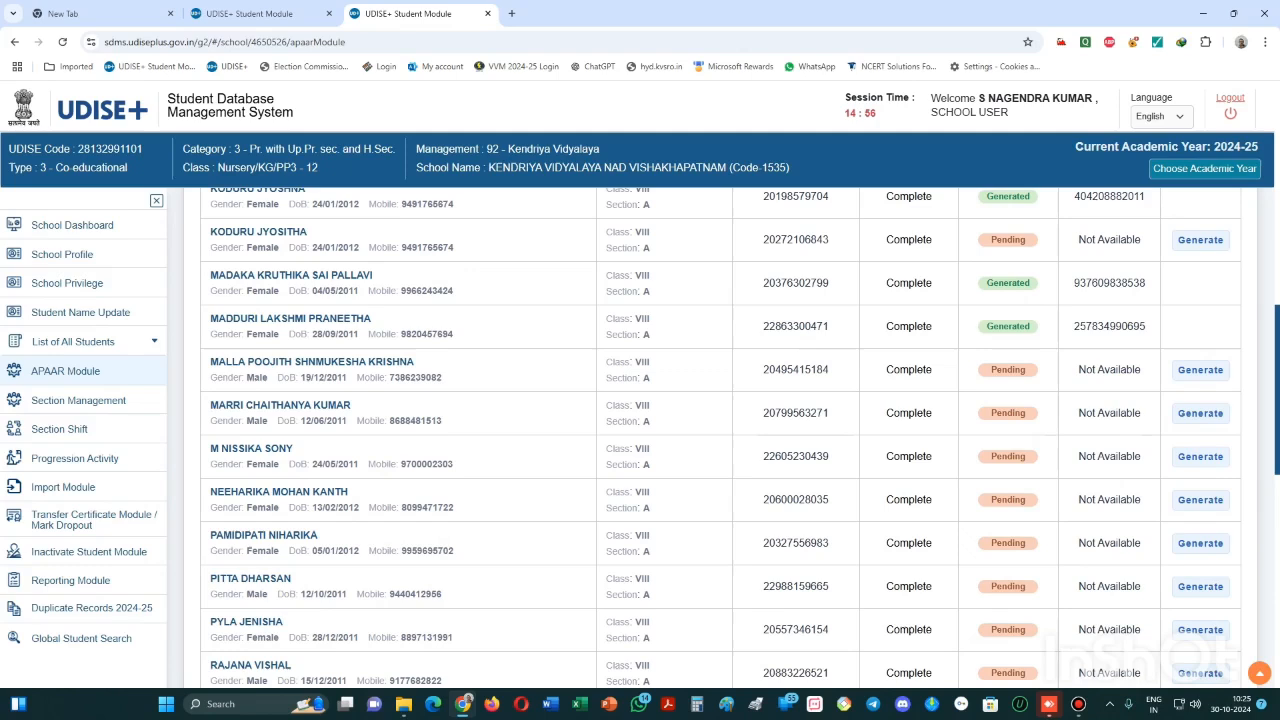
key("ctrl+alt+d")
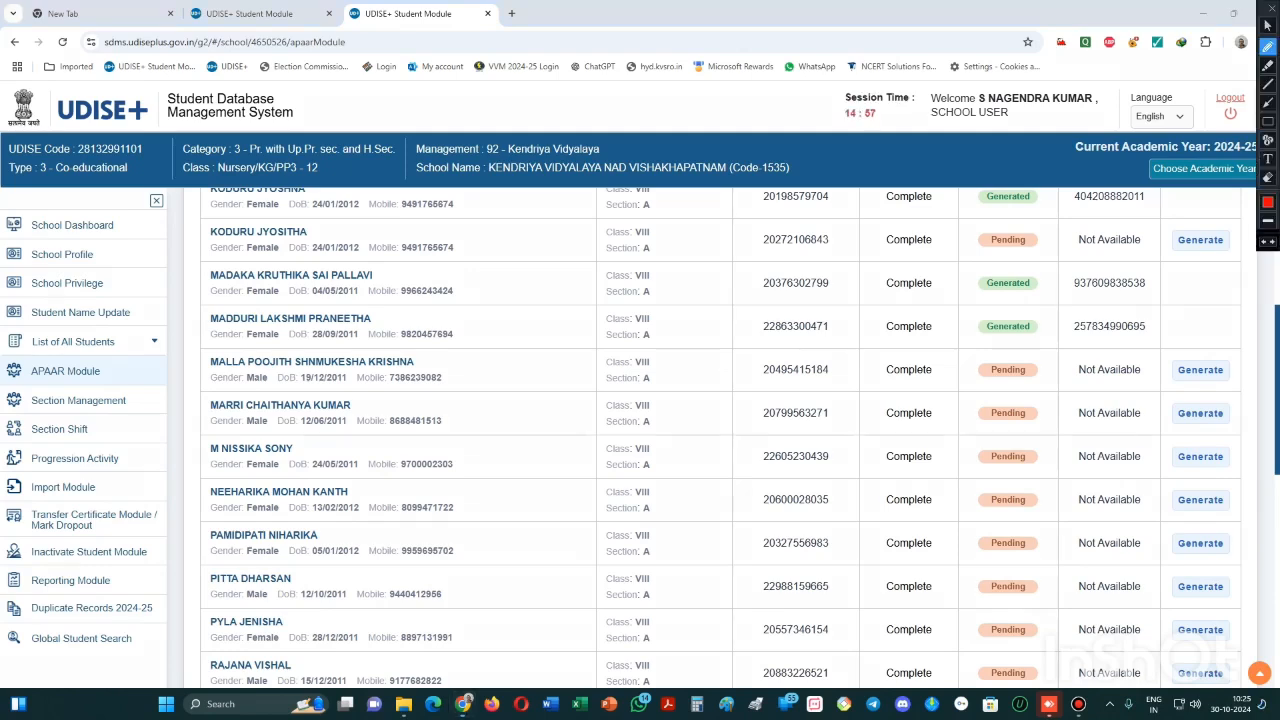
mouse_move(463, 353)
left_mouse_down()
mouse_move(204, 358)
mouse_move(214, 387)
mouse_move(490, 405)
mouse_move(502, 374)
mouse_move(462, 354)
left_mouse_up()
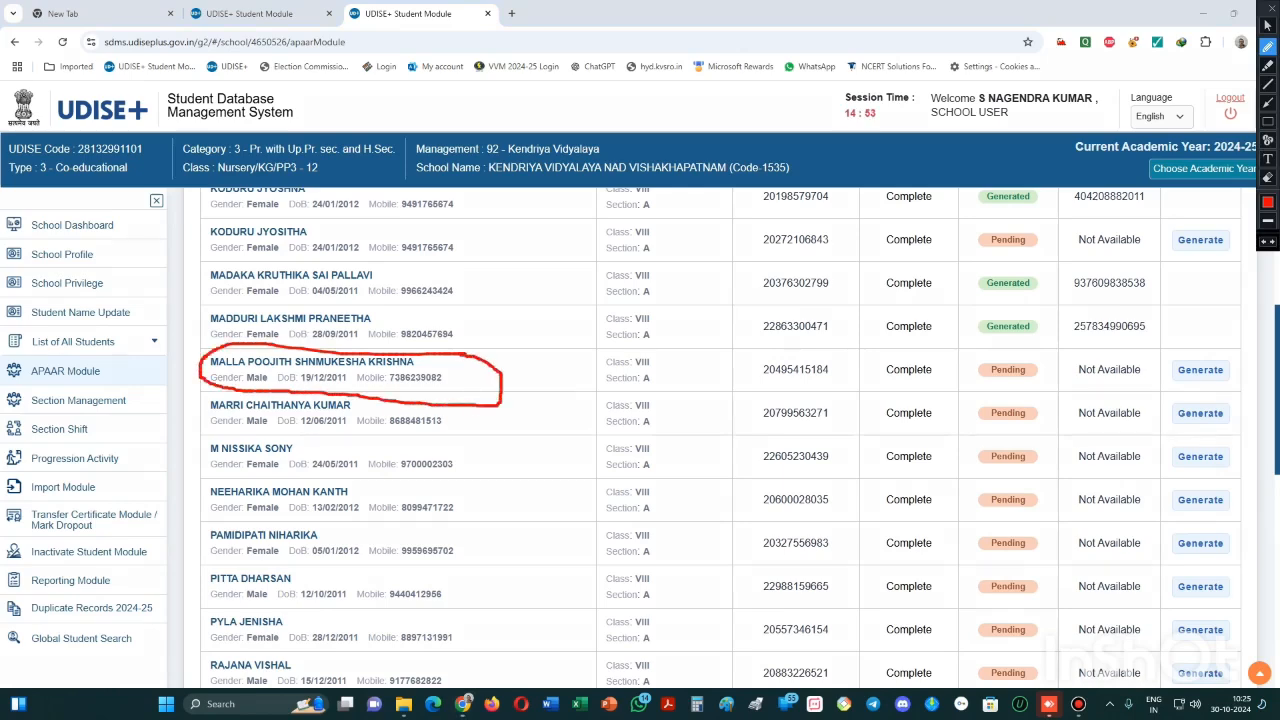
mouse_move(543, 352)
left_mouse_down()
mouse_move(512, 394)
mouse_move(784, 440)
mouse_move(958, 400)
mouse_move(1166, 396)
mouse_move(1146, 362)
mouse_move(1036, 353)
mouse_move(503, 343)
left_mouse_up()
key("Escape")
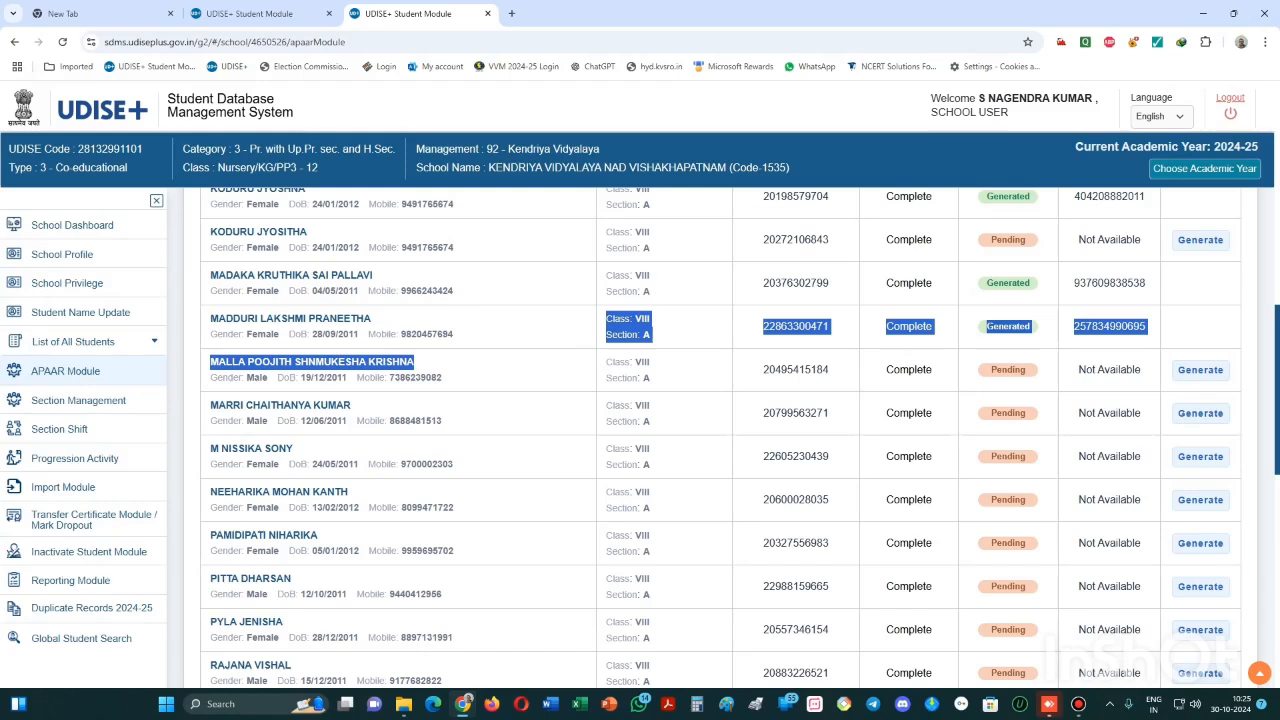
left_click(490, 362)
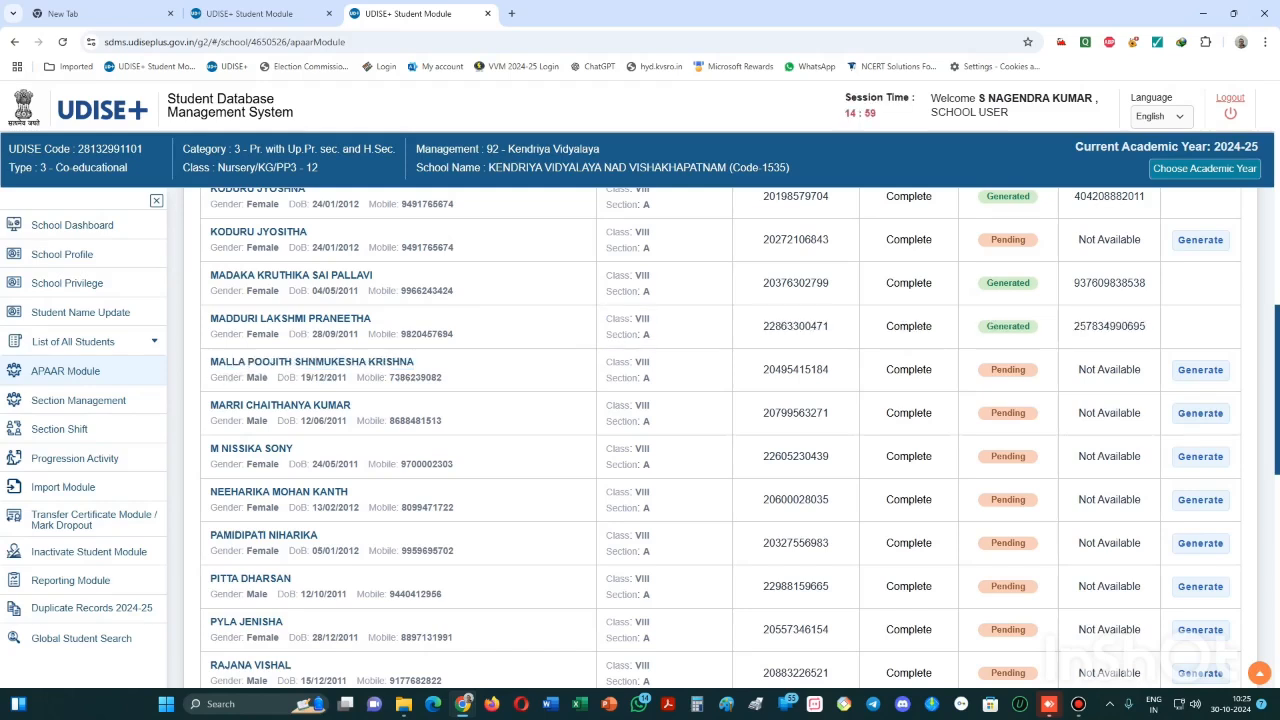
key("ctrl+alt+d")
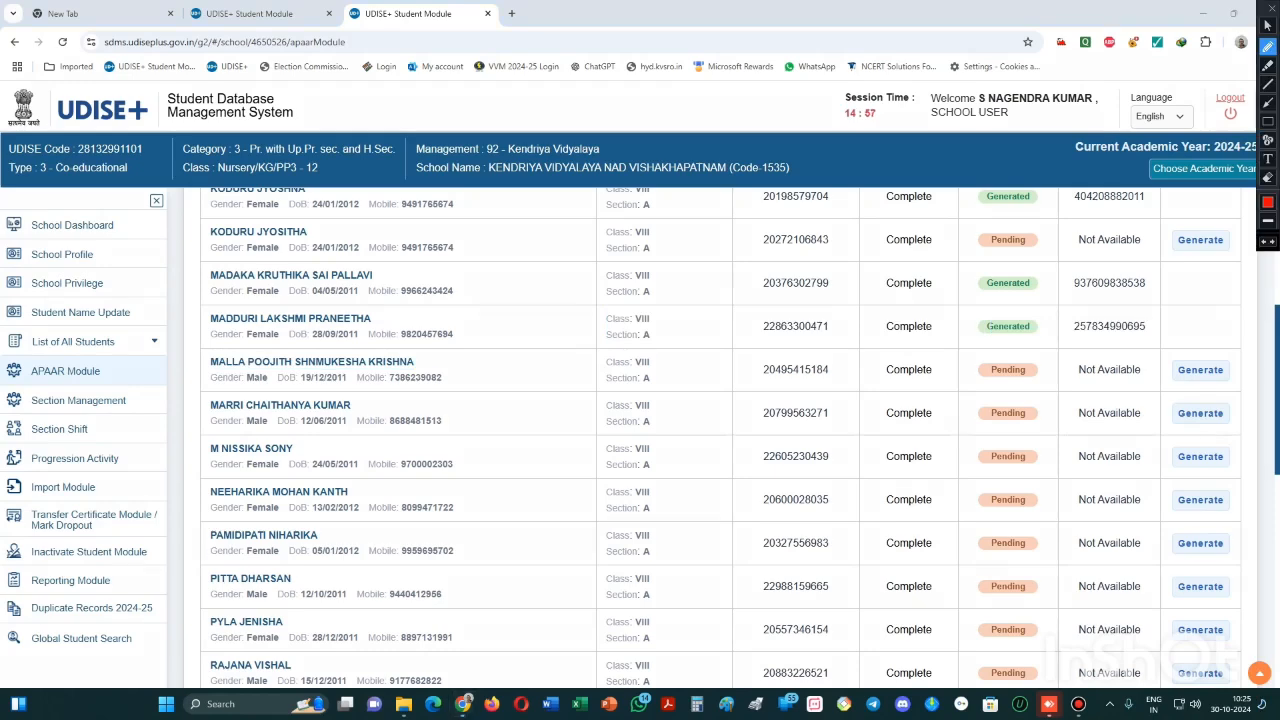
mouse_move(233, 350)
left_mouse_down()
mouse_move(186, 366)
mouse_move(272, 381)
mouse_move(1106, 388)
mouse_move(1164, 380)
mouse_move(1168, 354)
mouse_move(228, 344)
left_mouse_up()
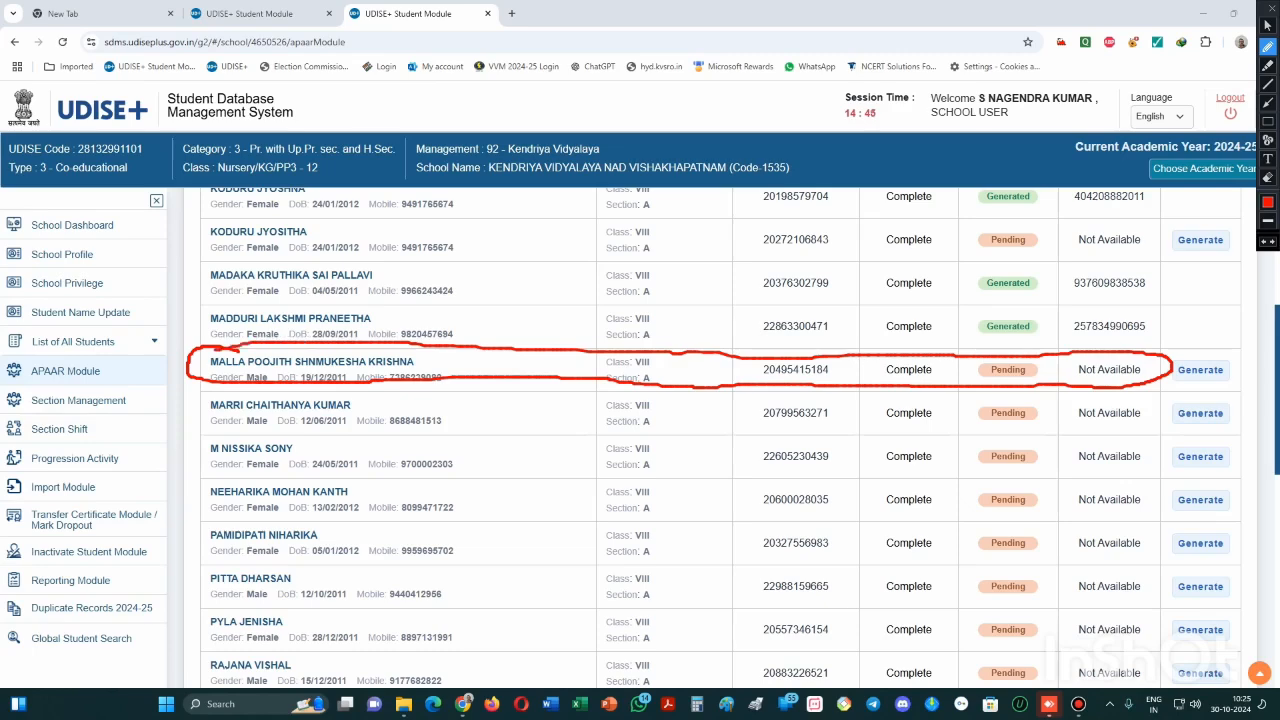
key("Escape")
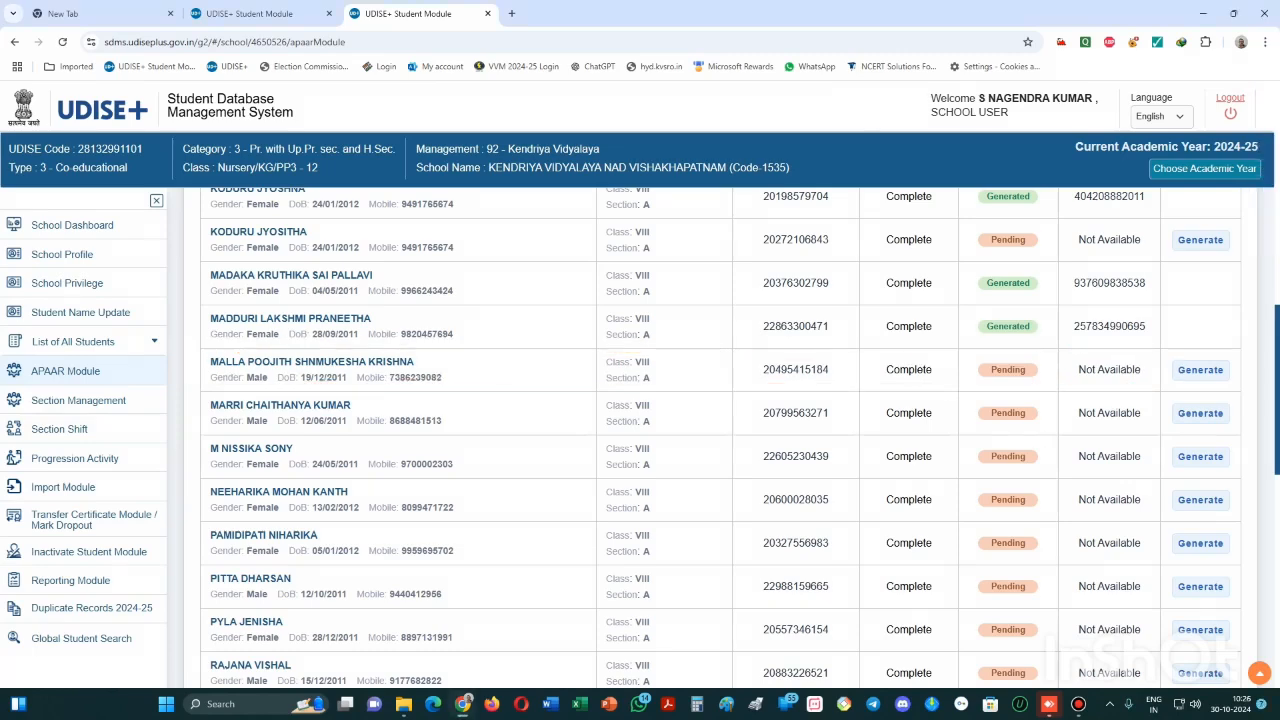
key("ctrl+shift+p")
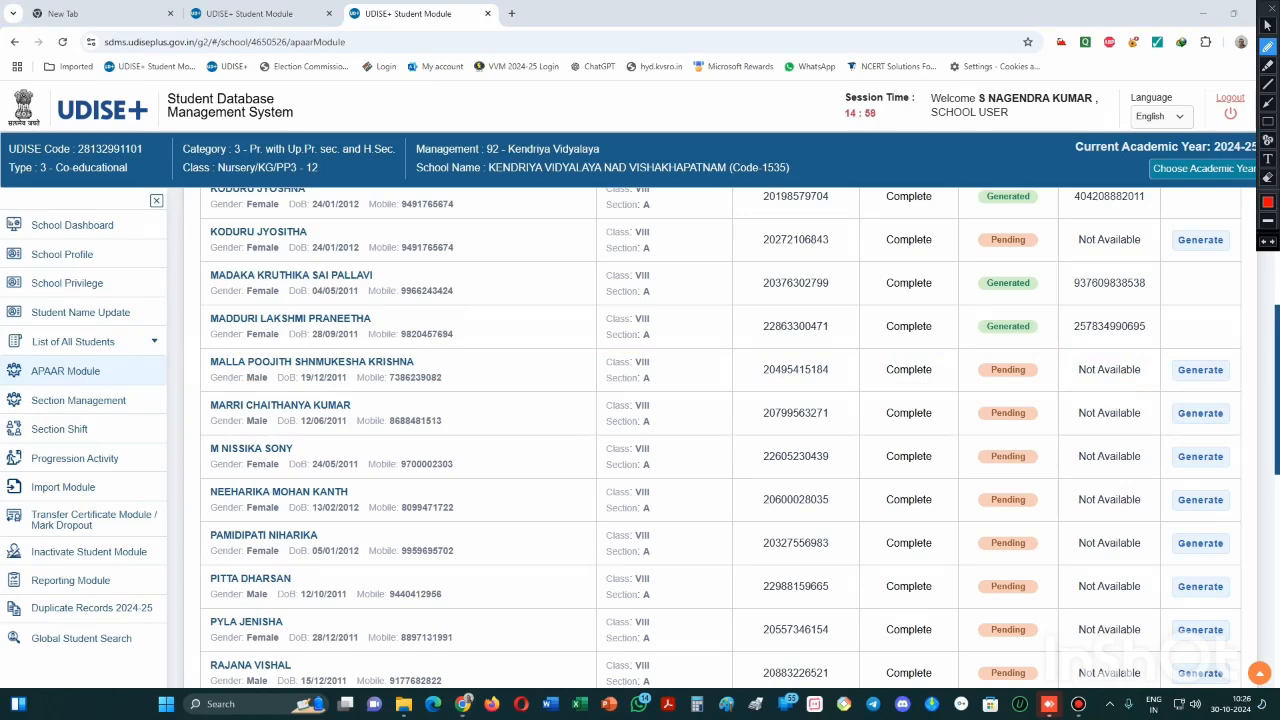
mouse_move(1244, 357)
left_mouse_down()
mouse_move(1156, 362)
mouse_move(1246, 383)
mouse_move(1256, 368)
mouse_move(1234, 352)
left_mouse_up()
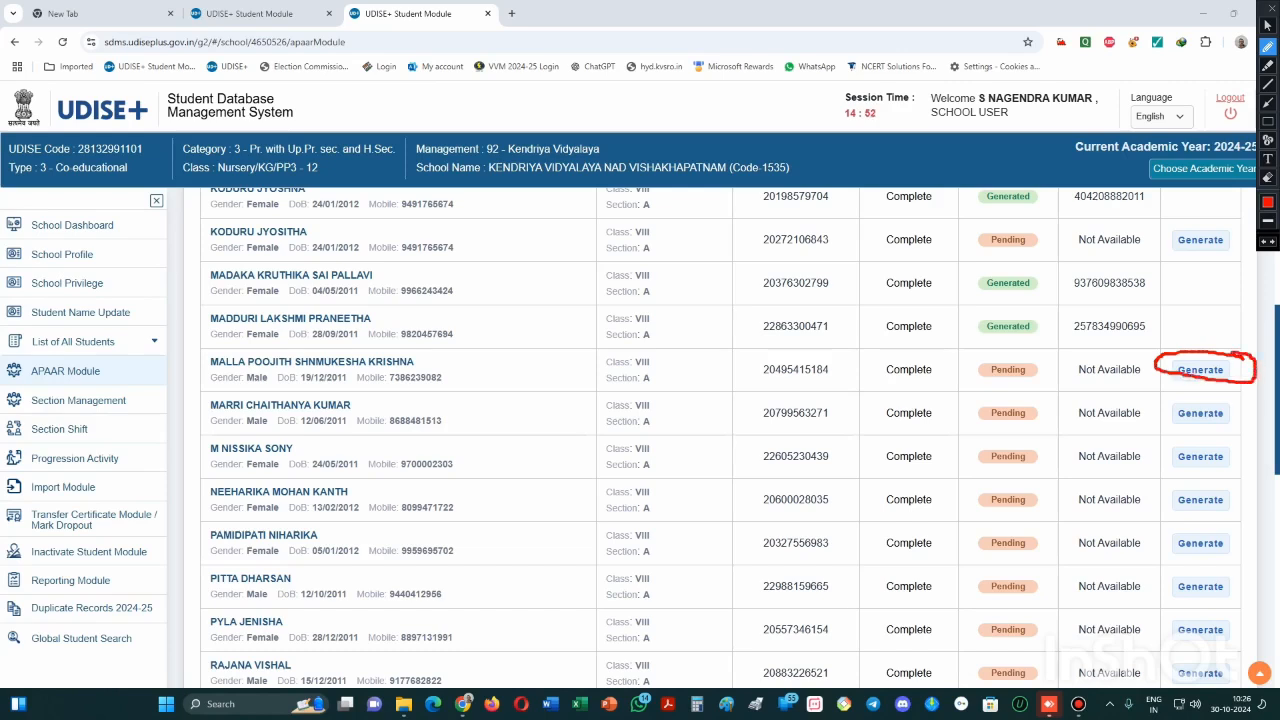
key("ctrl+shift+p")
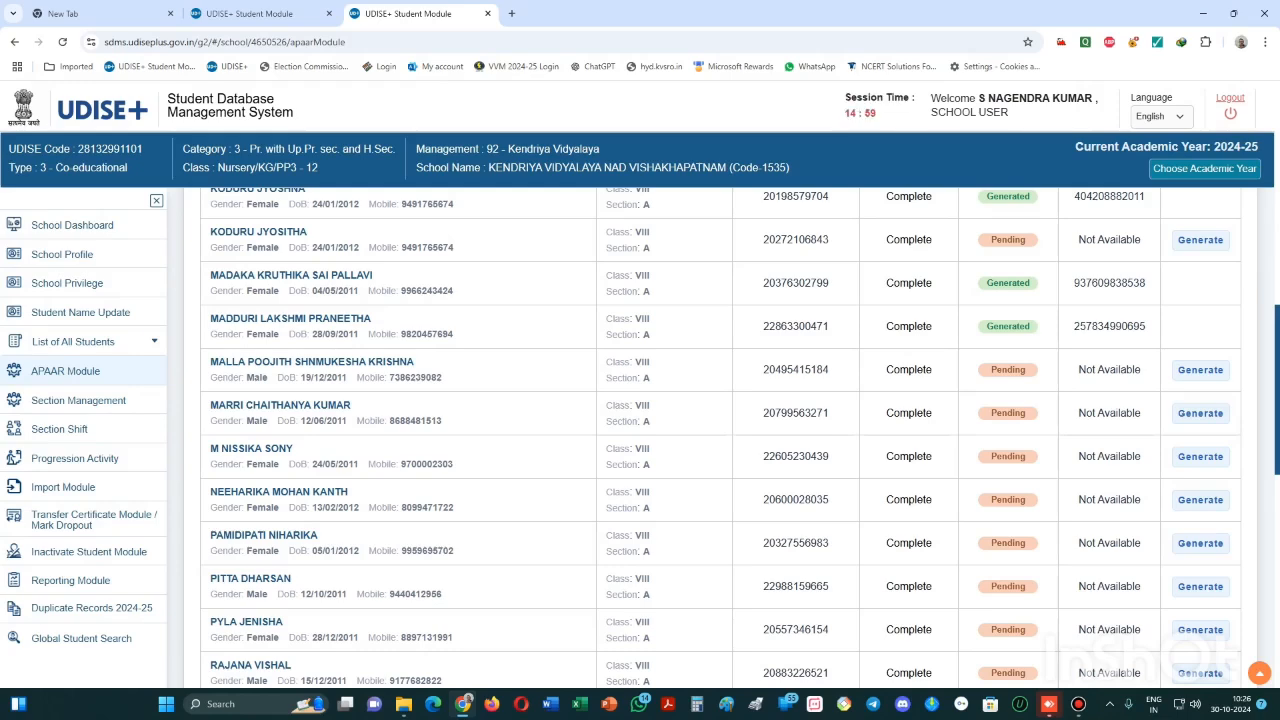
key("ctrl+alt+d")
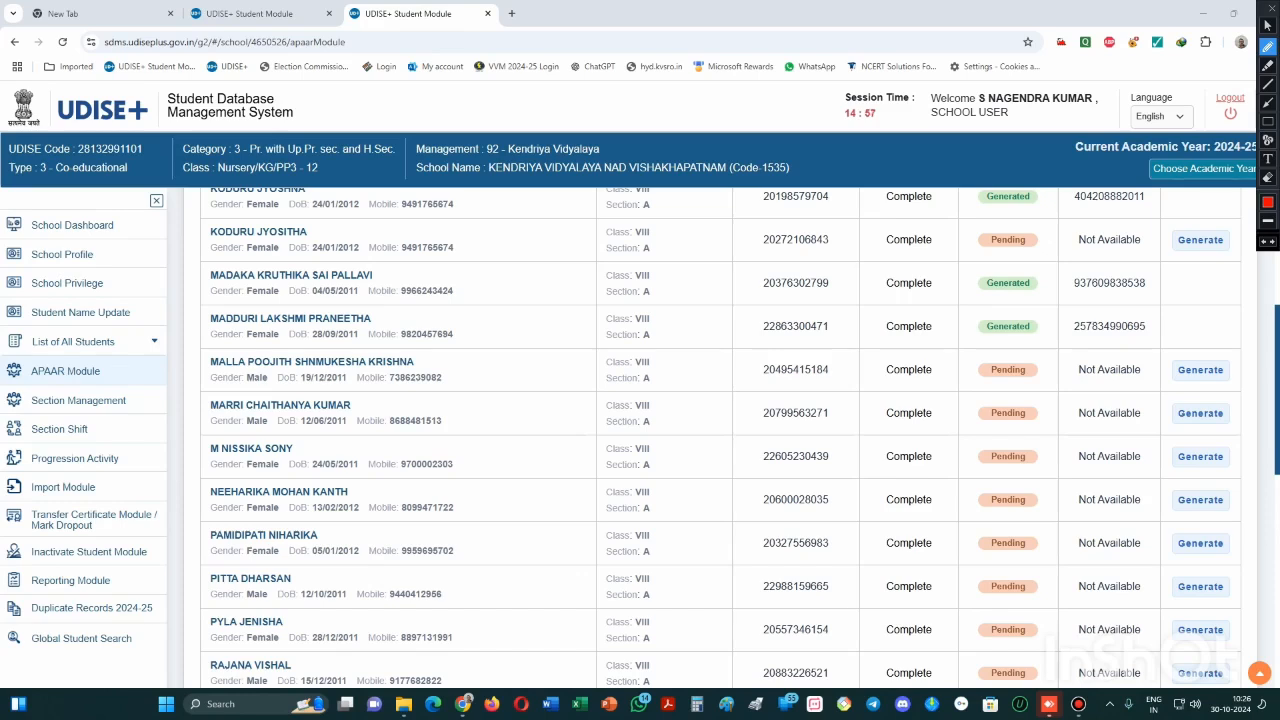
mouse_move(1234, 352)
left_mouse_down()
mouse_move(1172, 358)
mouse_move(1161, 375)
mouse_move(1224, 388)
mouse_move(1253, 360)
mouse_move(1234, 351)
left_mouse_up()
- Restore the browser to a smaller window and move it to the top-right corner
key("Escape")
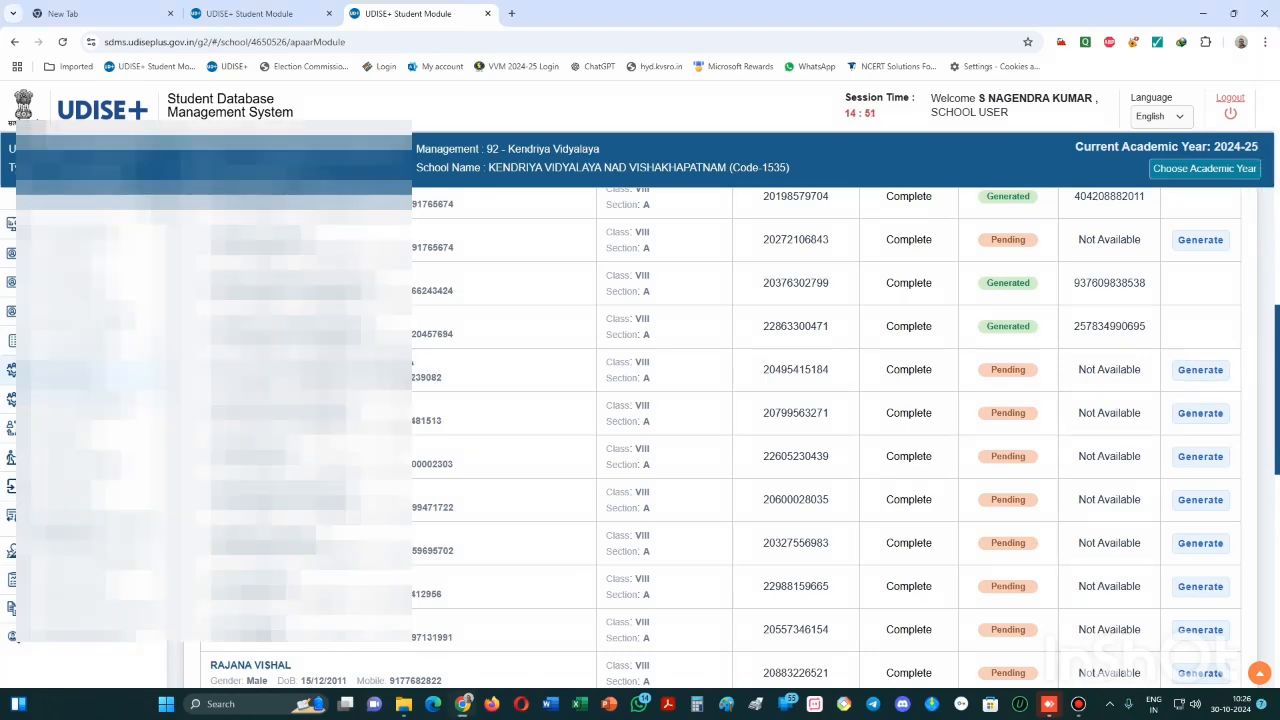
left_click(1078, 704)
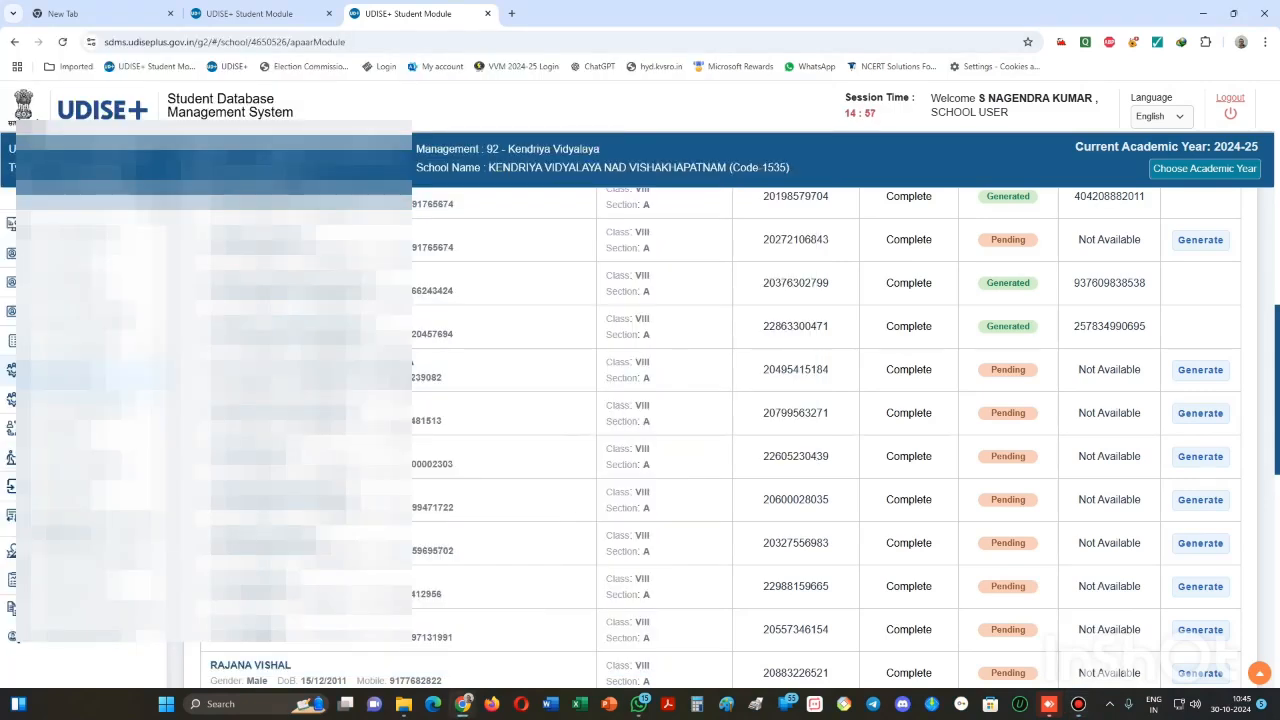
left_click(1233, 13)
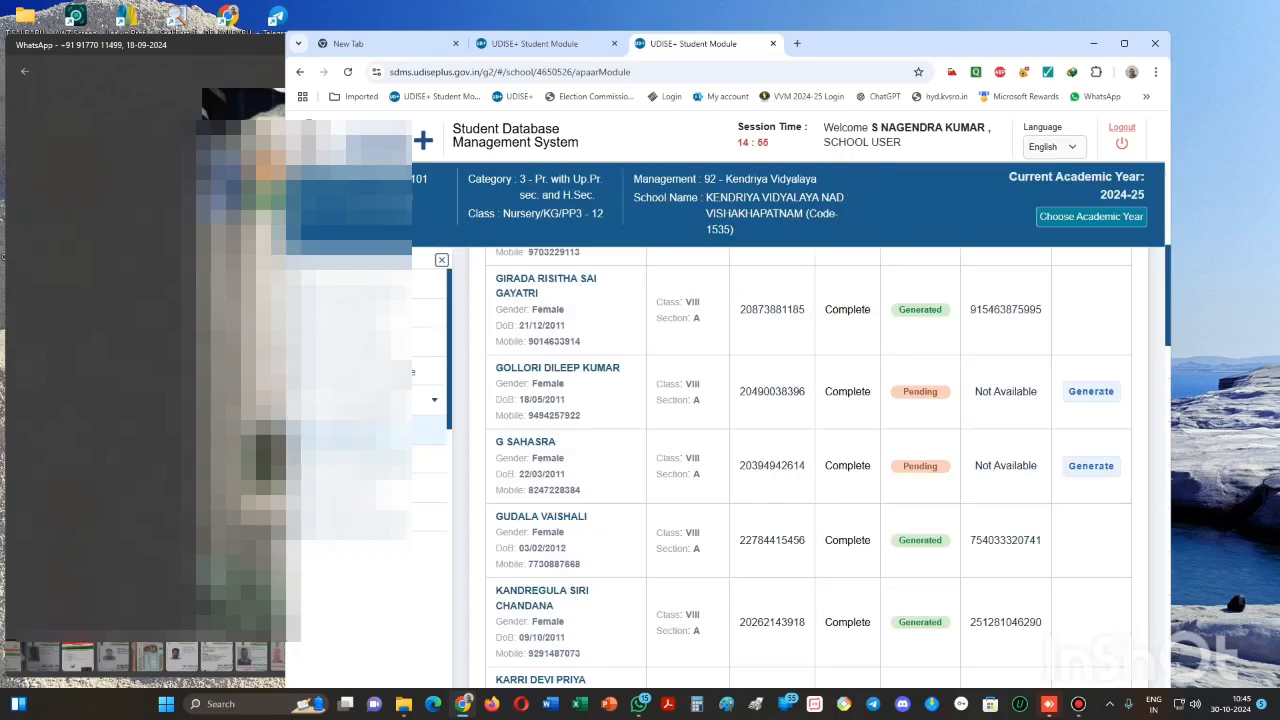
left_click_drag(842, 48, 947, 19)
- Scroll down to the pending students and circle where APAAR generation starts for the chosen student
scroll(915, 450, "down", 1)
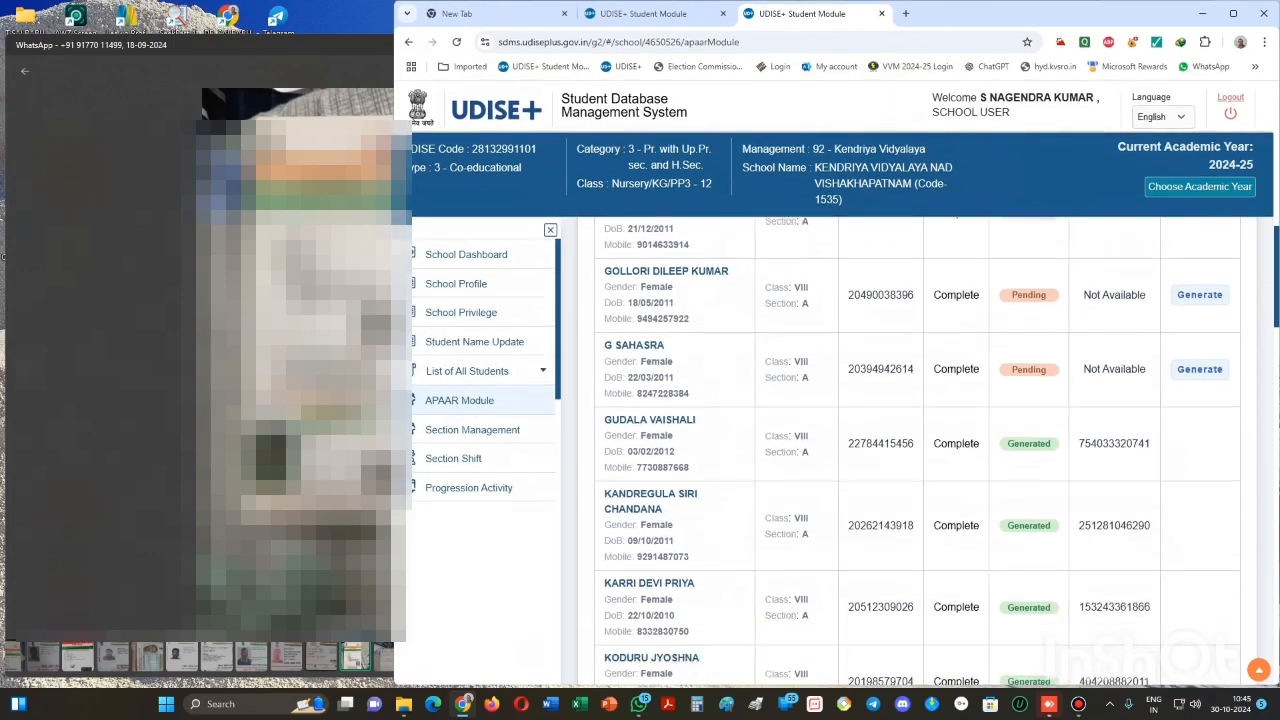
scroll(915, 450, "down", 1)
scroll(915, 450, "down", 4)
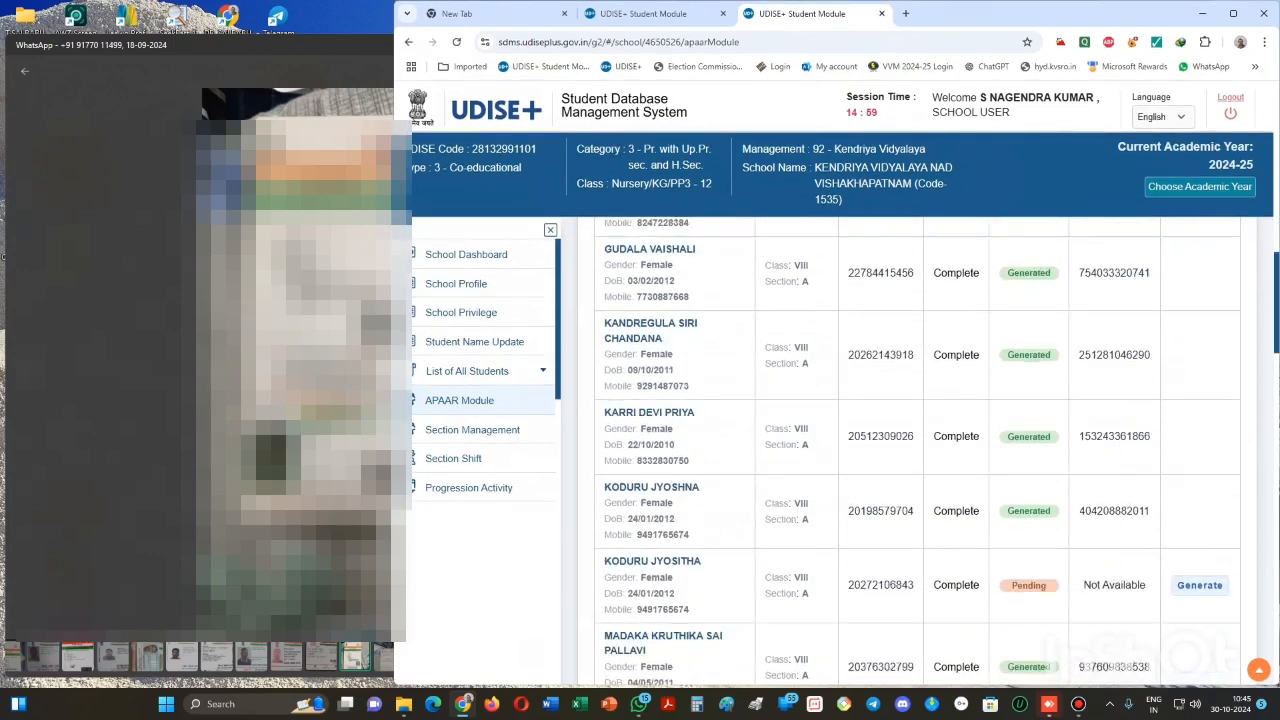
scroll(915, 450, "down", 2)
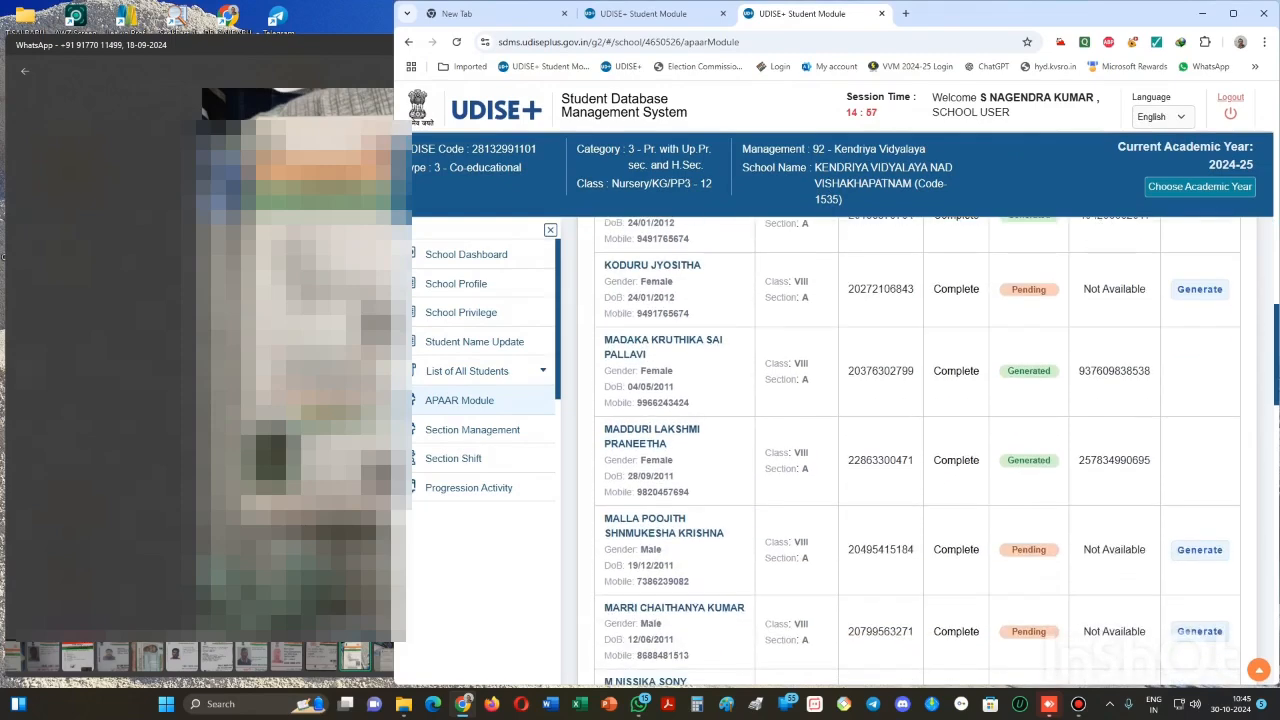
scroll(915, 450, "down", 3)
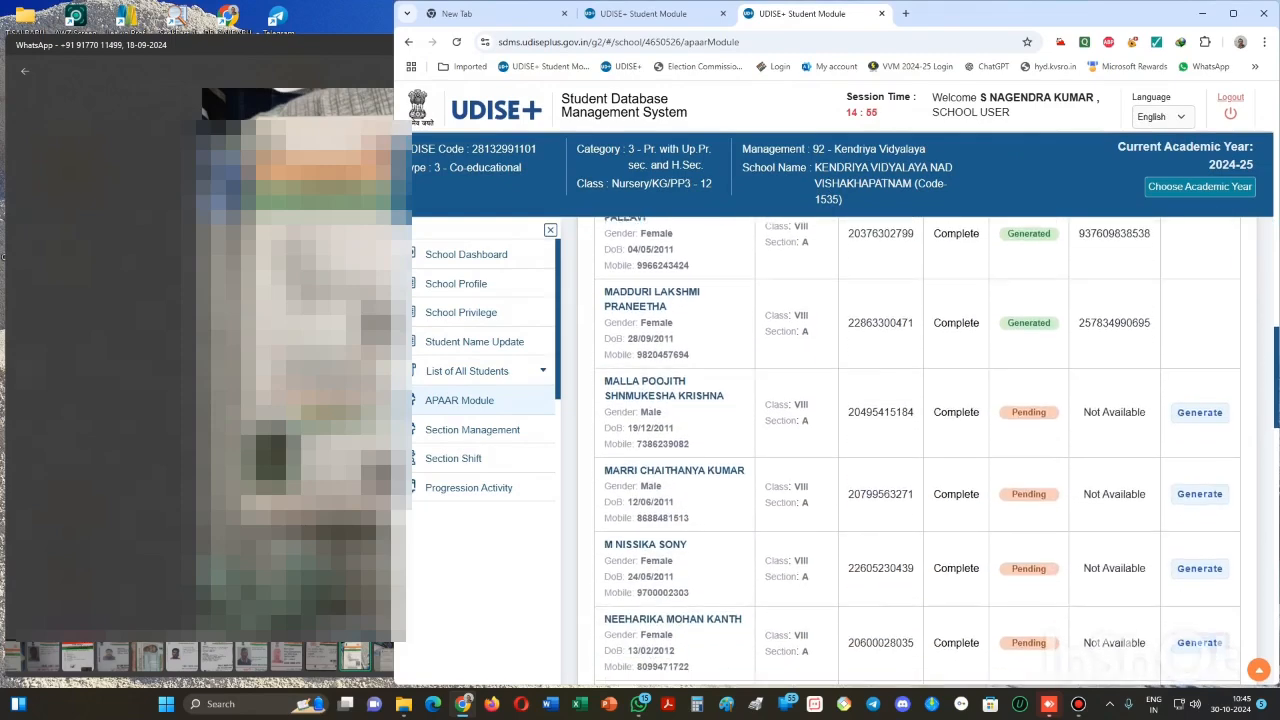
scroll(915, 450, "down", 2)
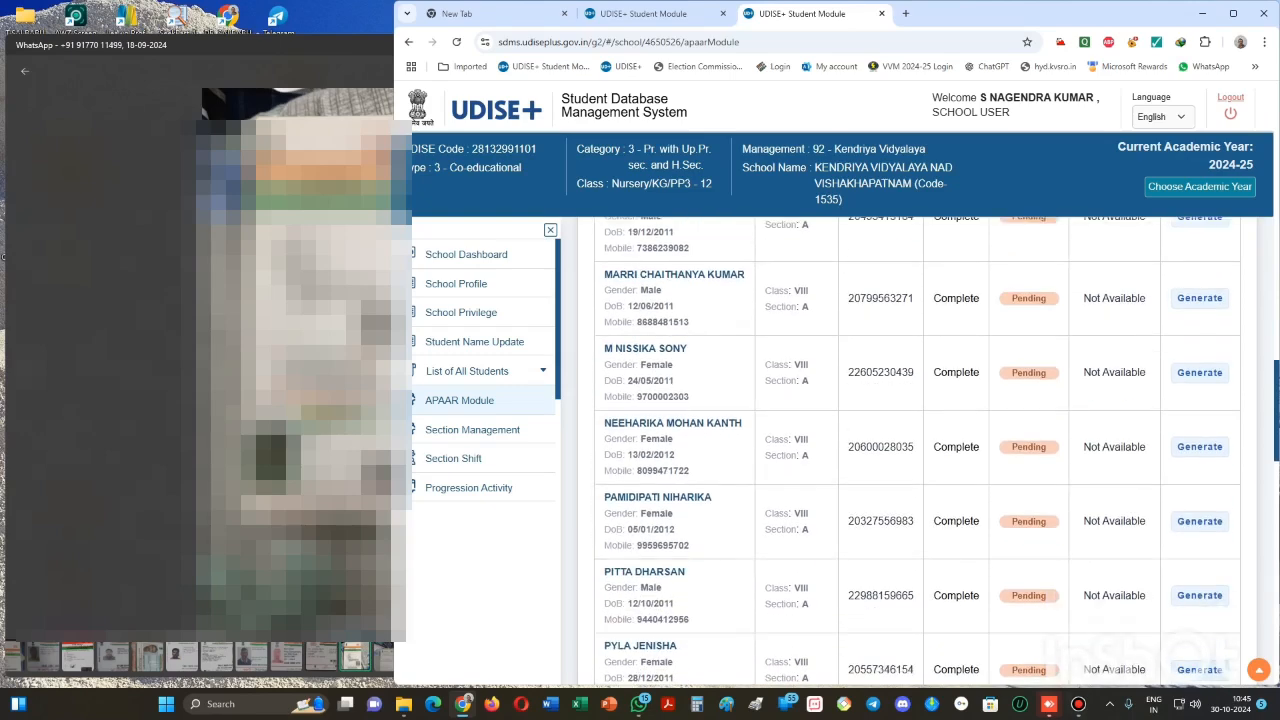
key("ctrl+alt+d")
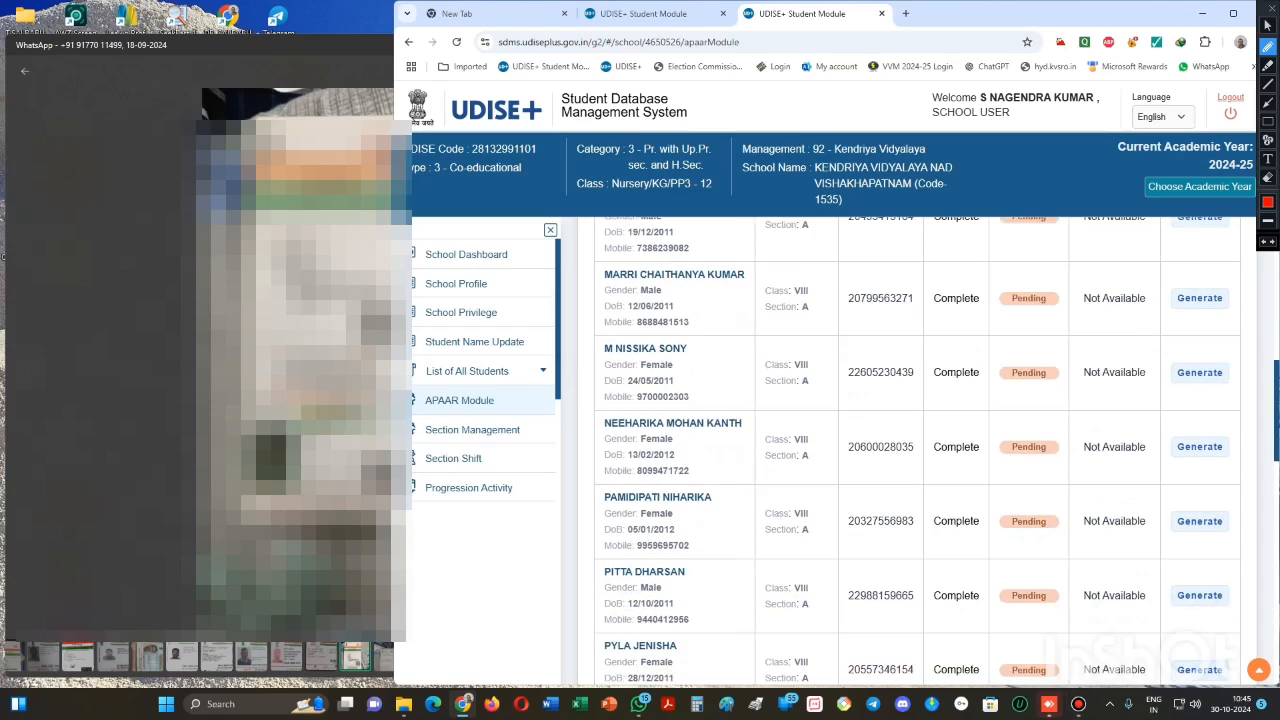
mouse_move(1241, 438)
left_mouse_down()
mouse_move(1198, 424)
mouse_move(1157, 438)
mouse_move(1205, 482)
mouse_move(1244, 456)
mouse_move(1237, 433)
left_mouse_up()
key("Escape")
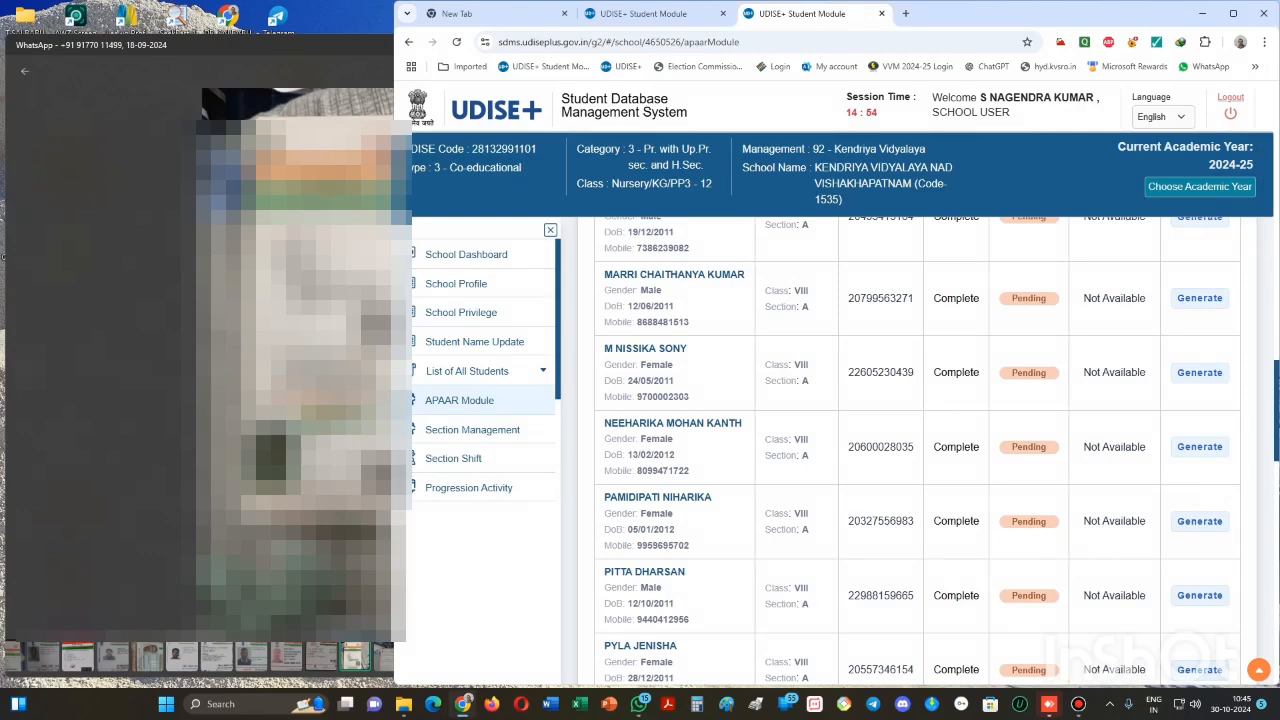
- Start APAAR ID generation for the pending class VIII student, with the WhatsApp document photo enlarged alongside
left_click(1199, 446)
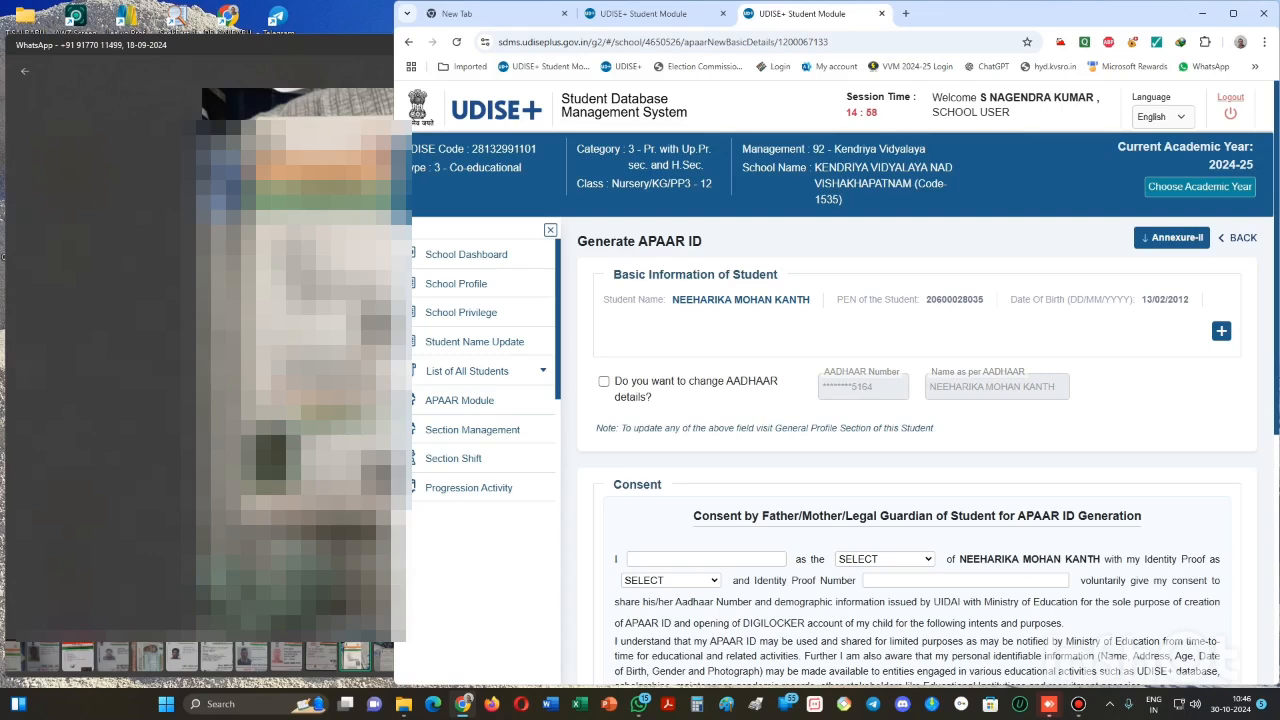
scroll(917, 450, "down", 1)
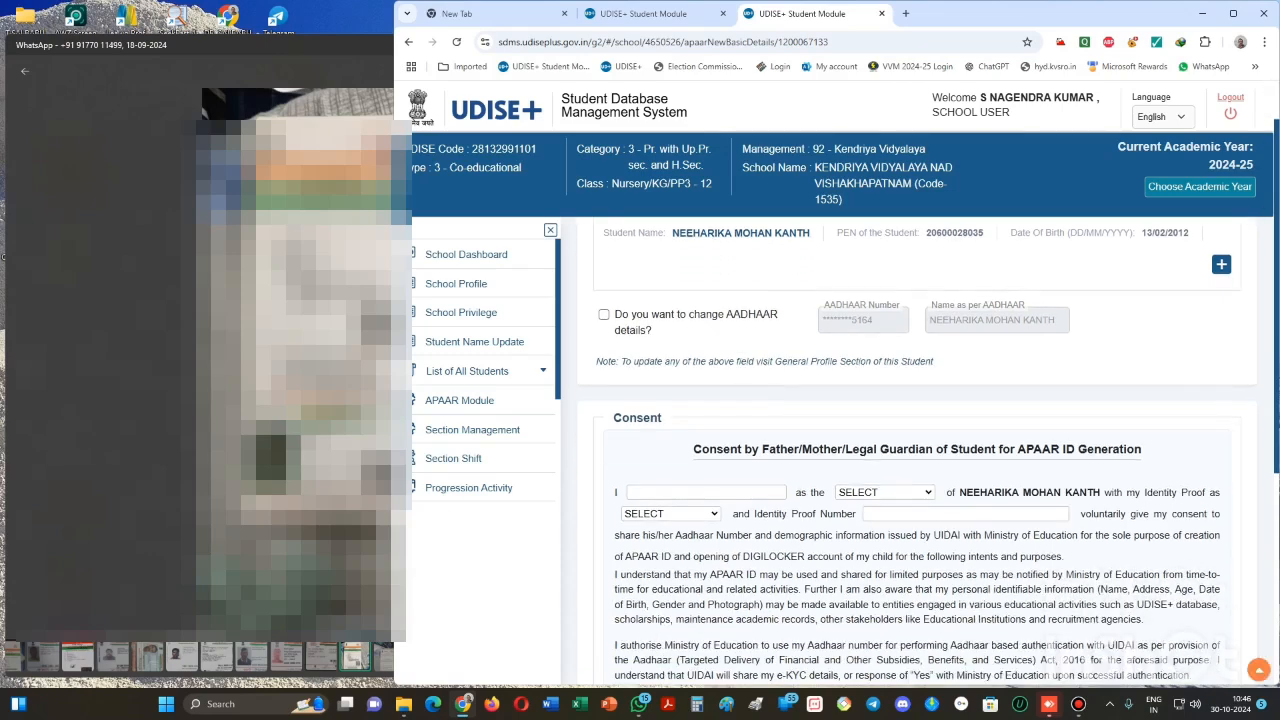
scroll(917, 450, "down", 1)
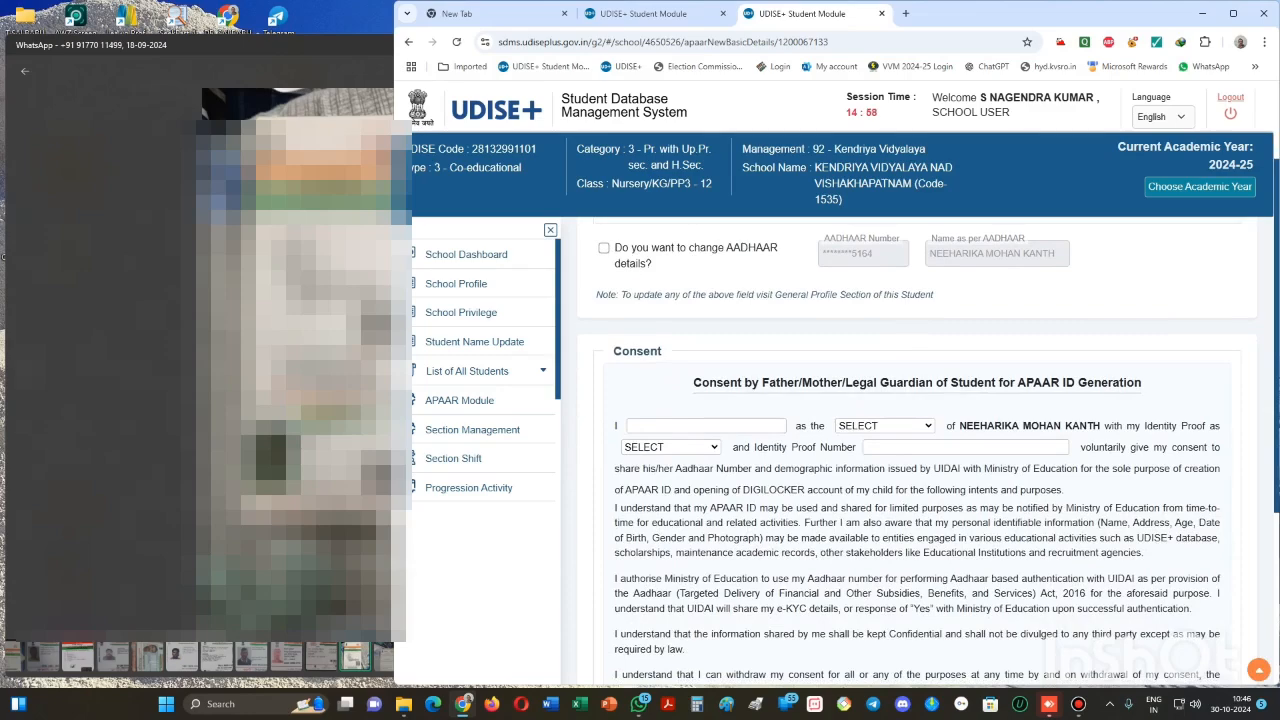
left_click_drag(220, 44, 110, 86)
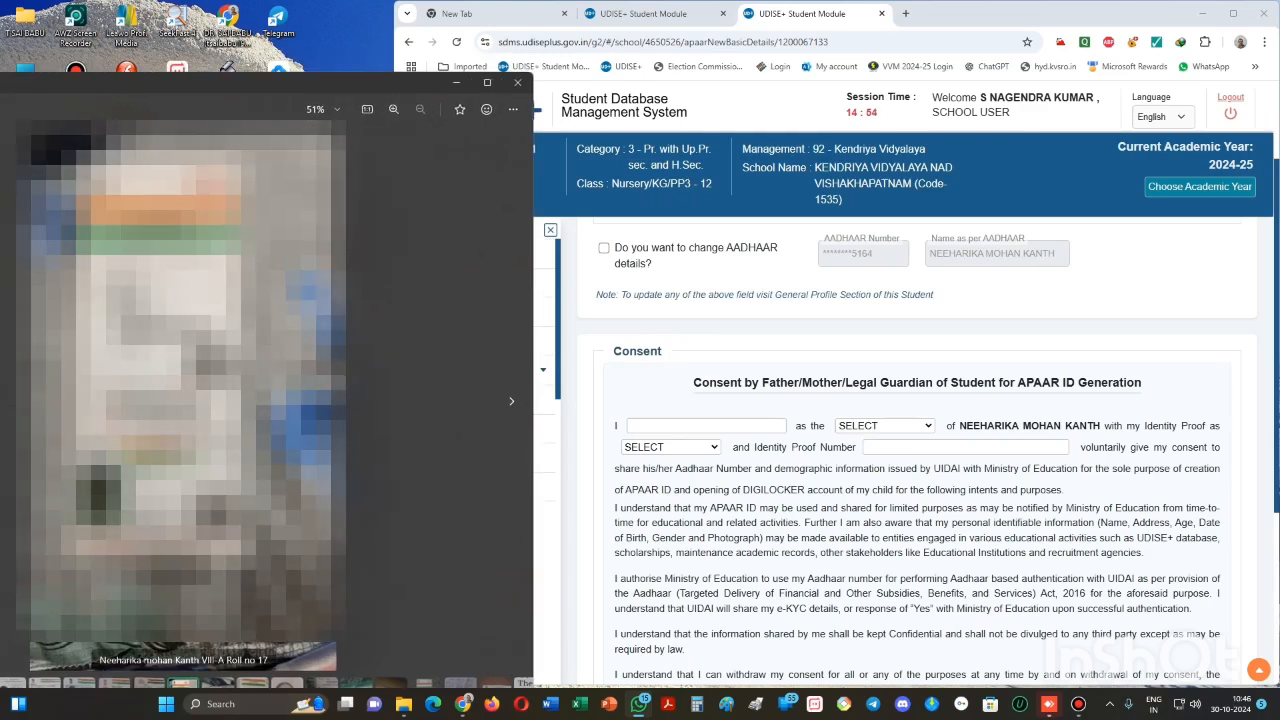
scroll(308, 216, "up", 2)
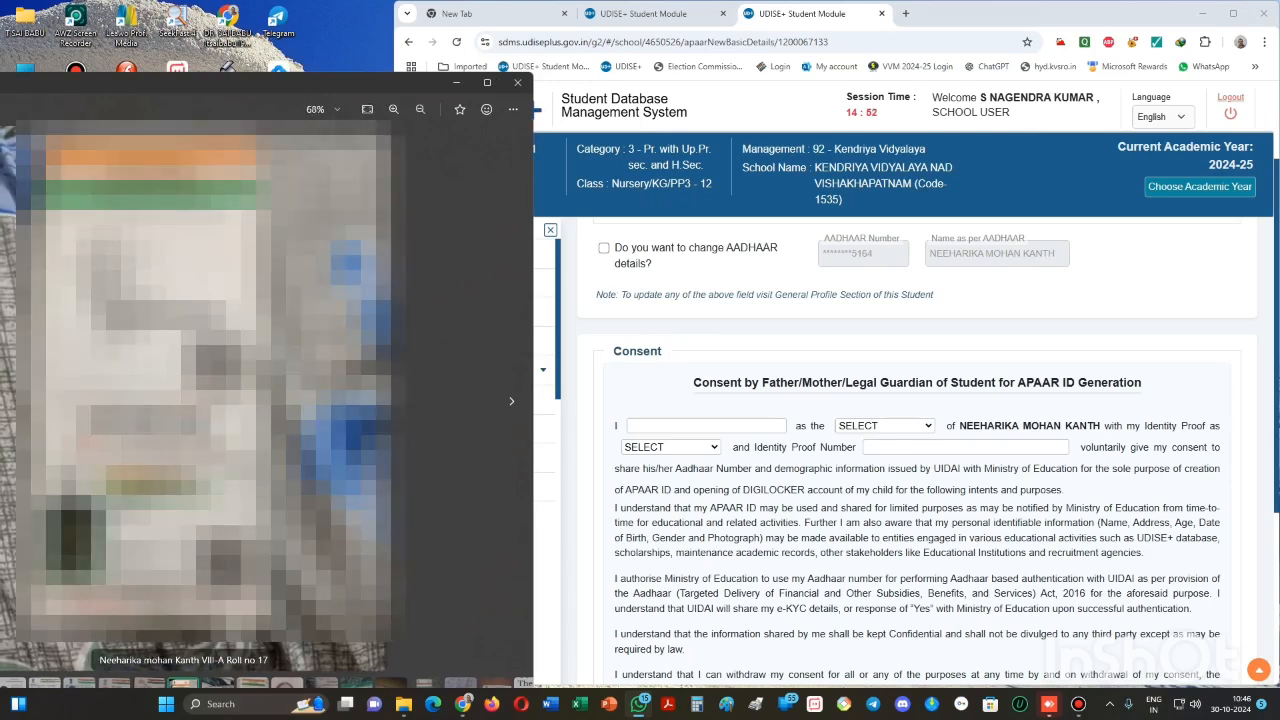
scroll(308, 216, "up", 1)
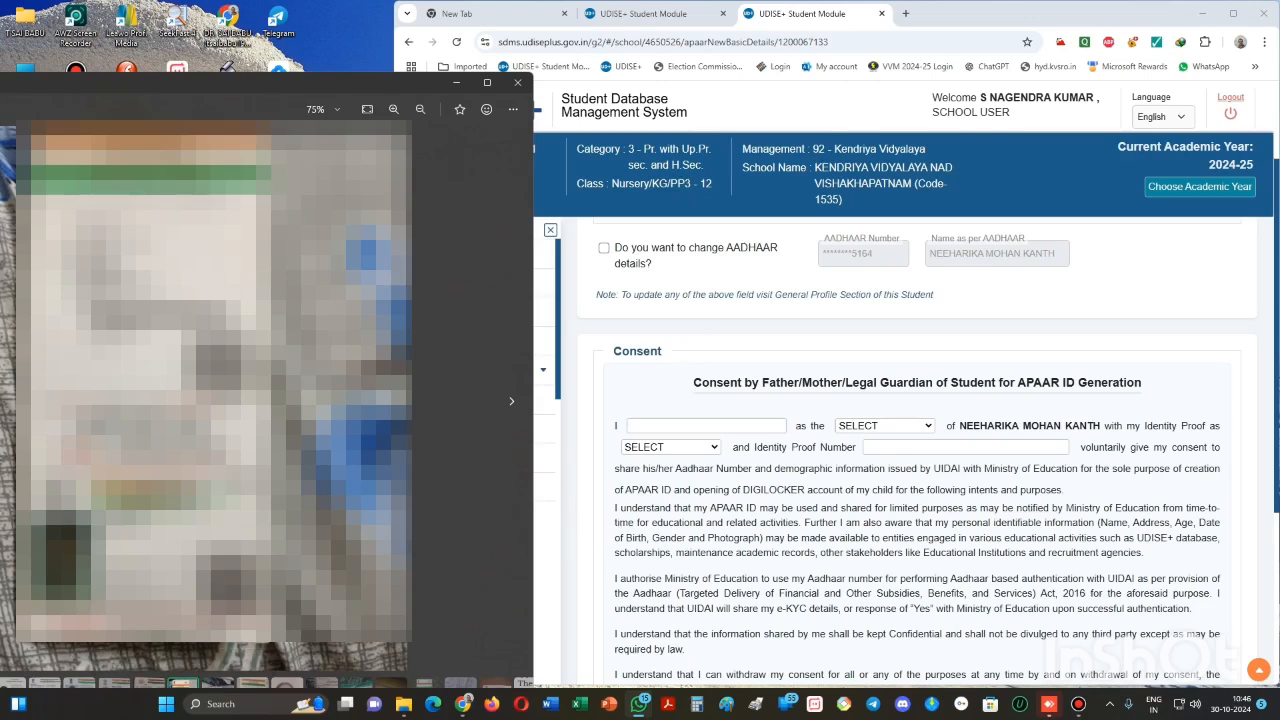
left_click(706, 426)
scroll(917, 450, "up", 2)
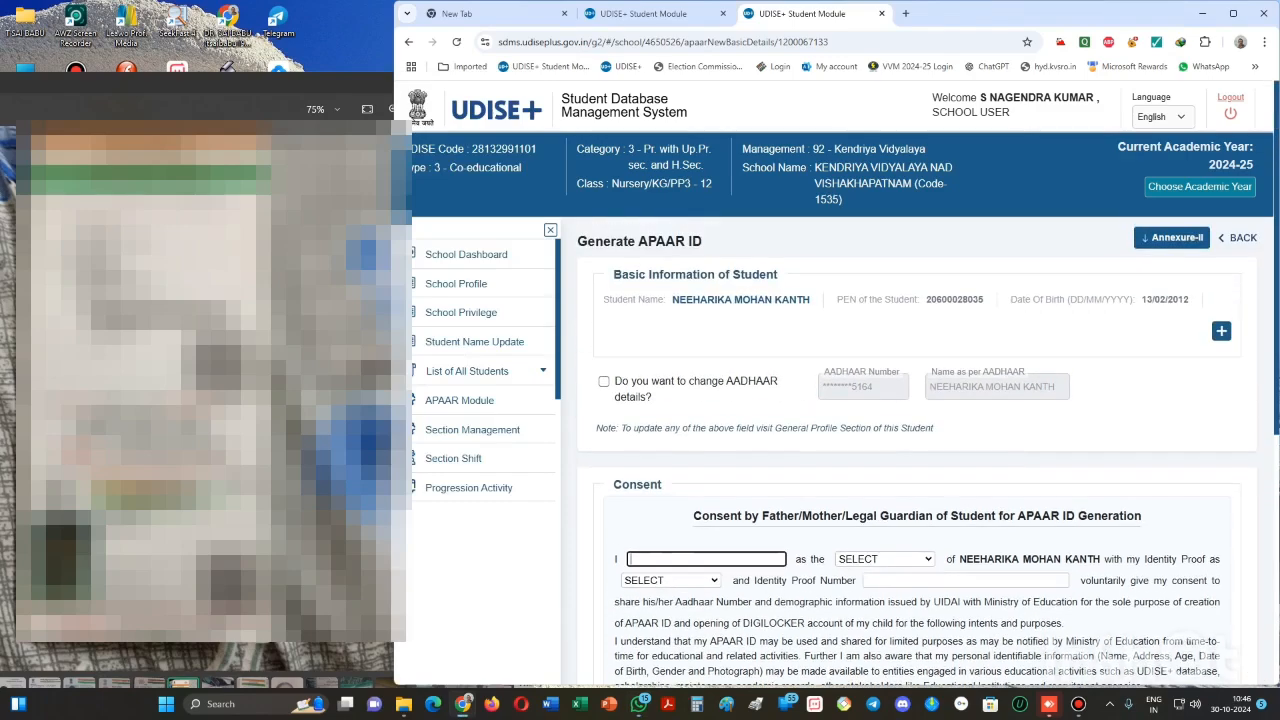
- Expand the student's basic details and select the father's name
left_click(1221, 331)
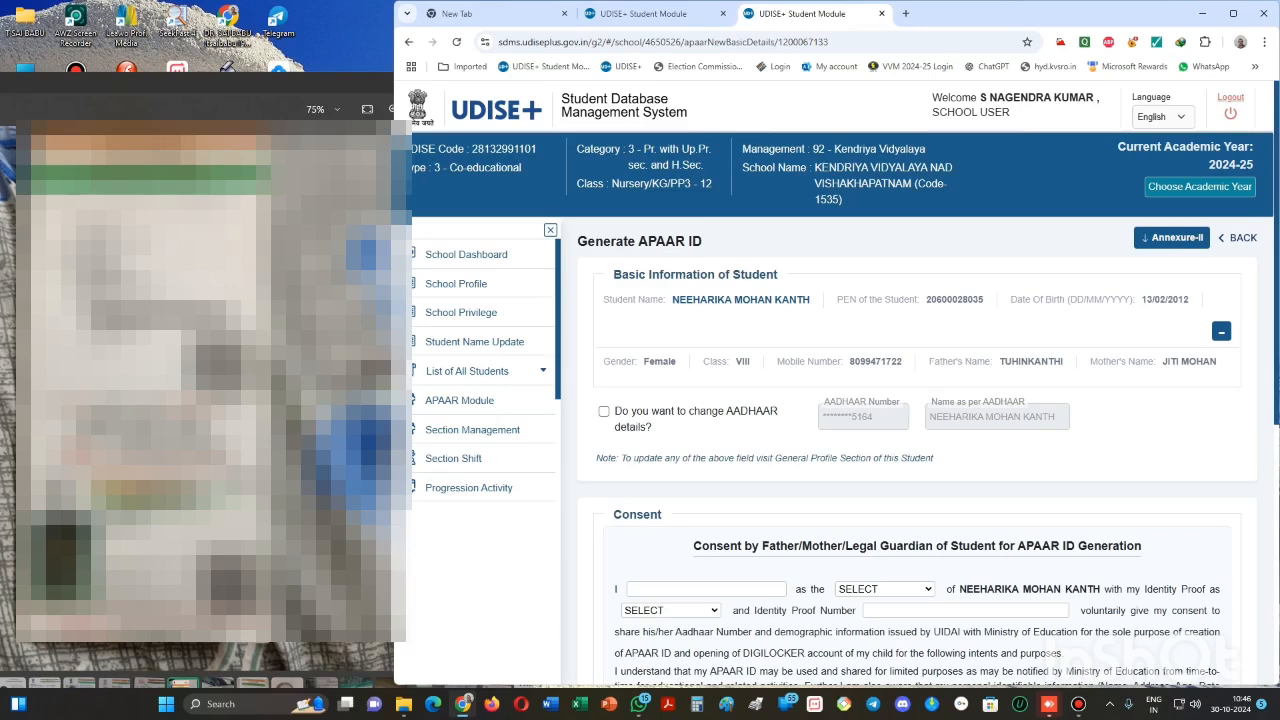
left_click(1221, 331)
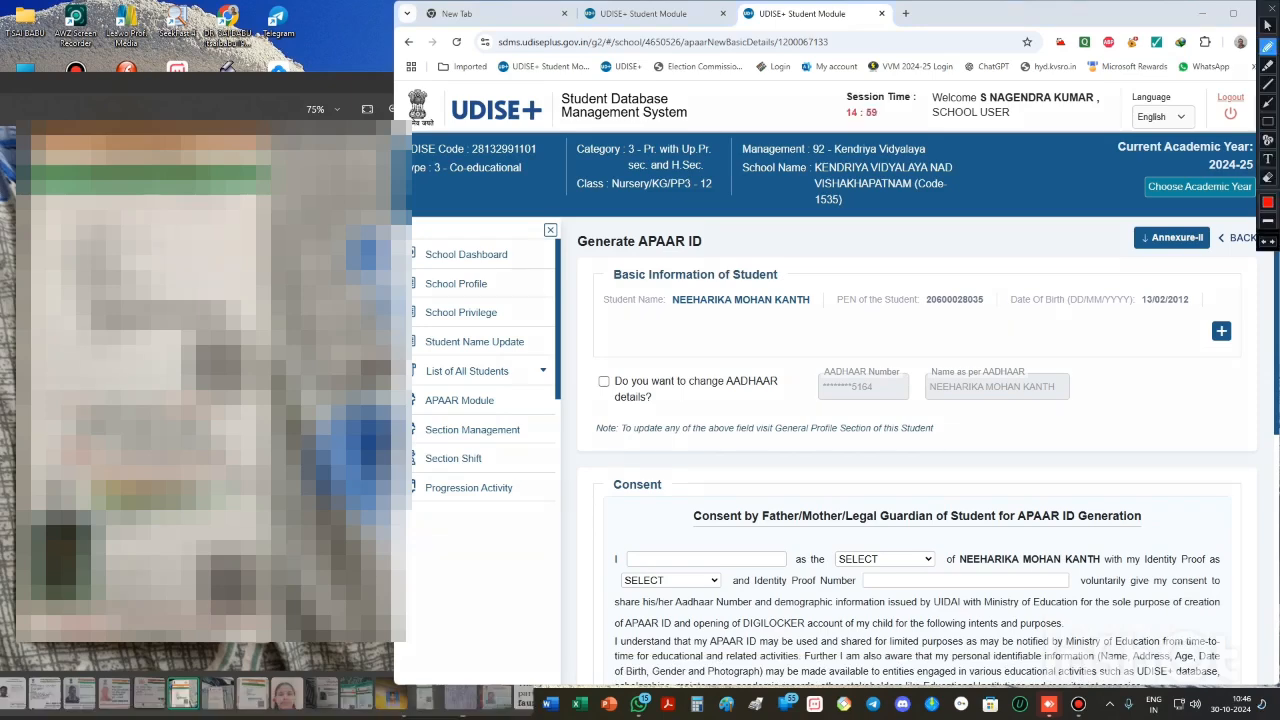
mouse_move(1238, 318)
left_mouse_down()
mouse_move(1196, 311)
mouse_move(1198, 350)
mouse_move(1250, 352)
mouse_move(1228, 311)
left_mouse_up()
key("Escape")
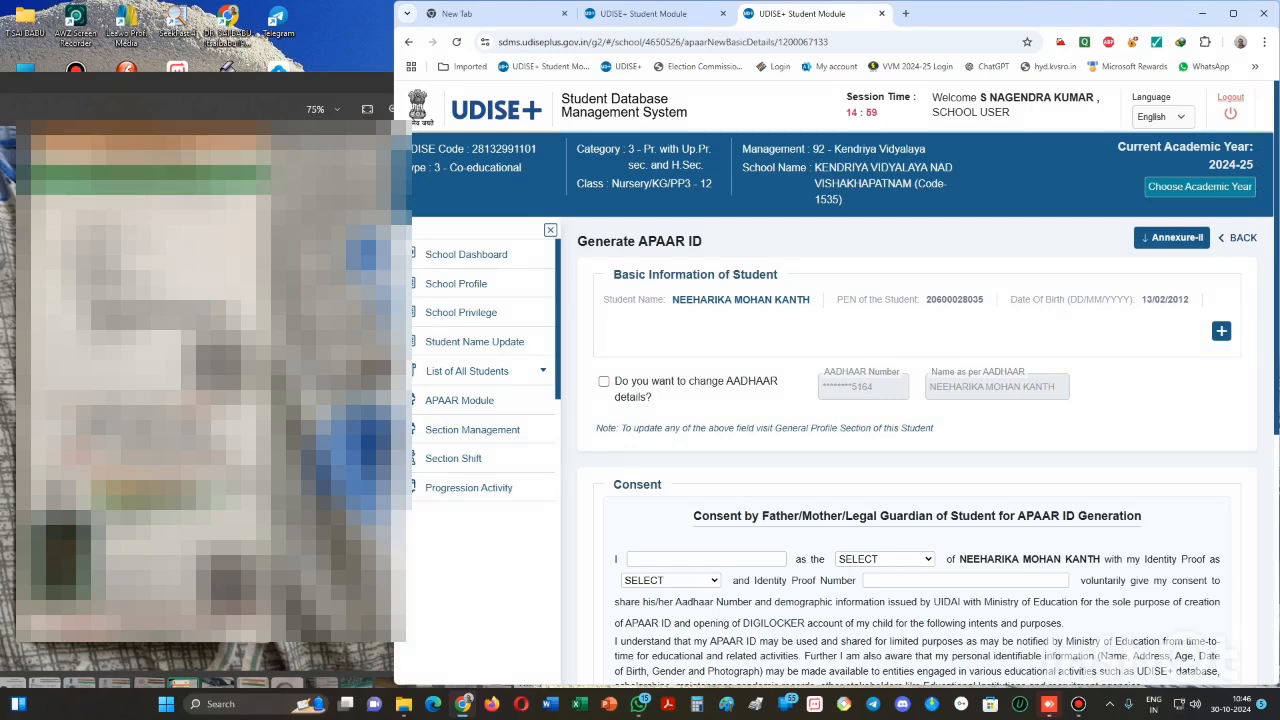
left_click(1221, 331)
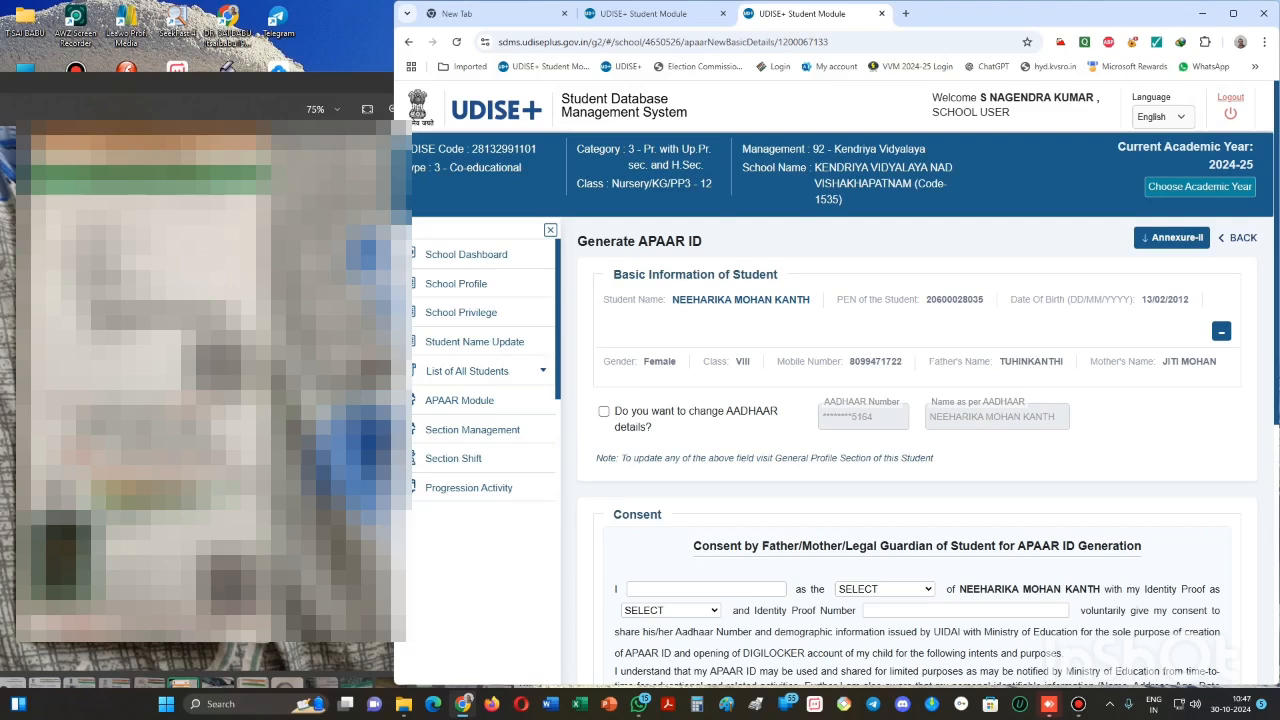
scroll(918, 450, "down", 1)
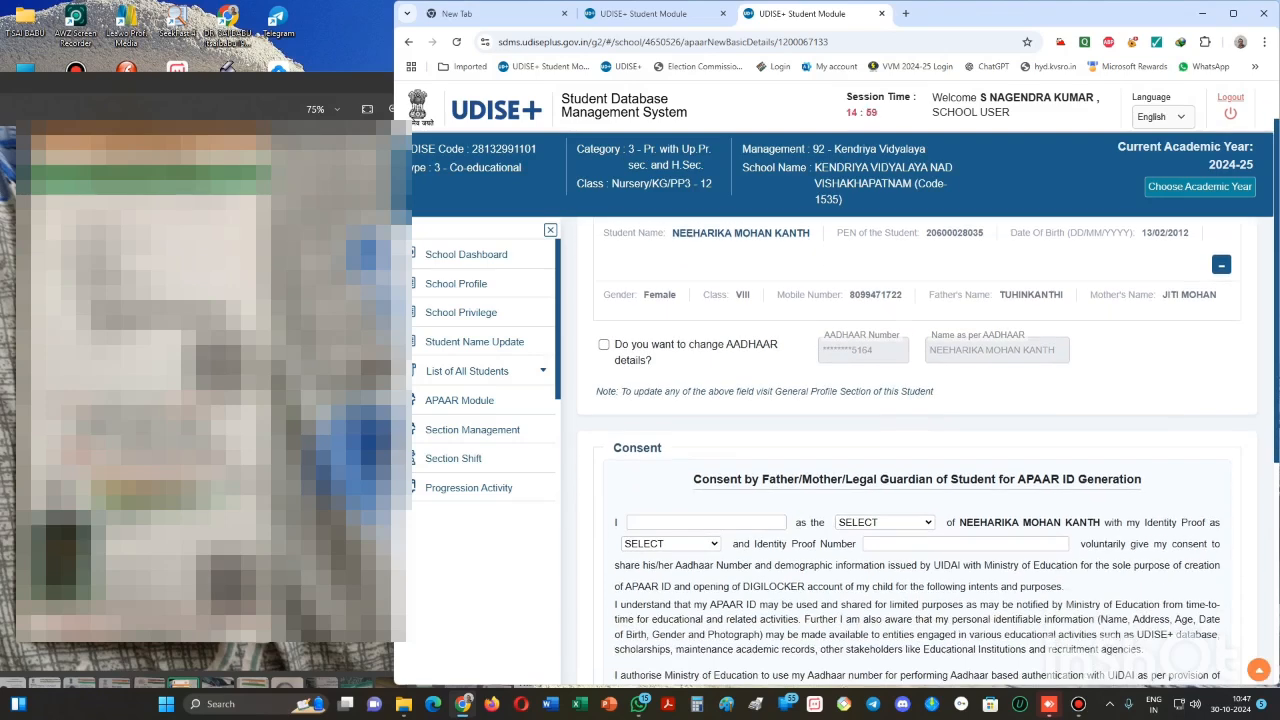
left_click_drag(999, 295, 1064, 295)
key("ctrl+c")
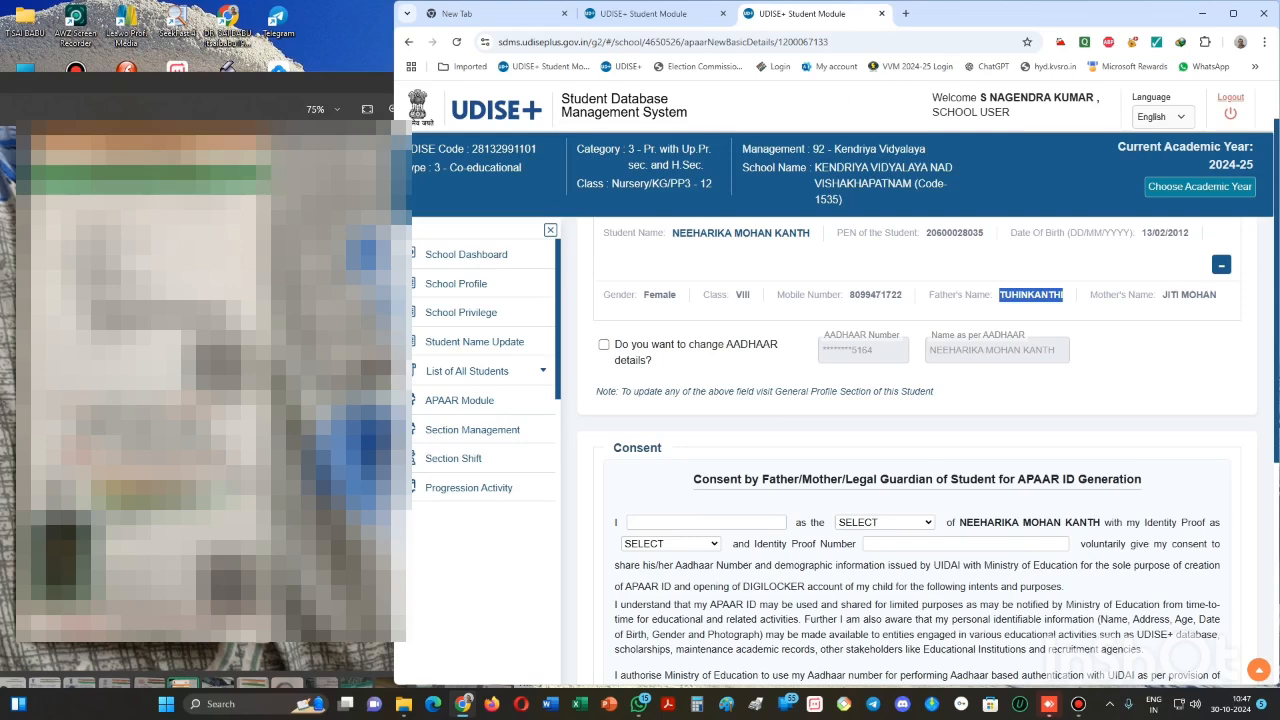
- Paste the father's name into the consent name field, inserting a D to split it into two words
left_click(700, 522)
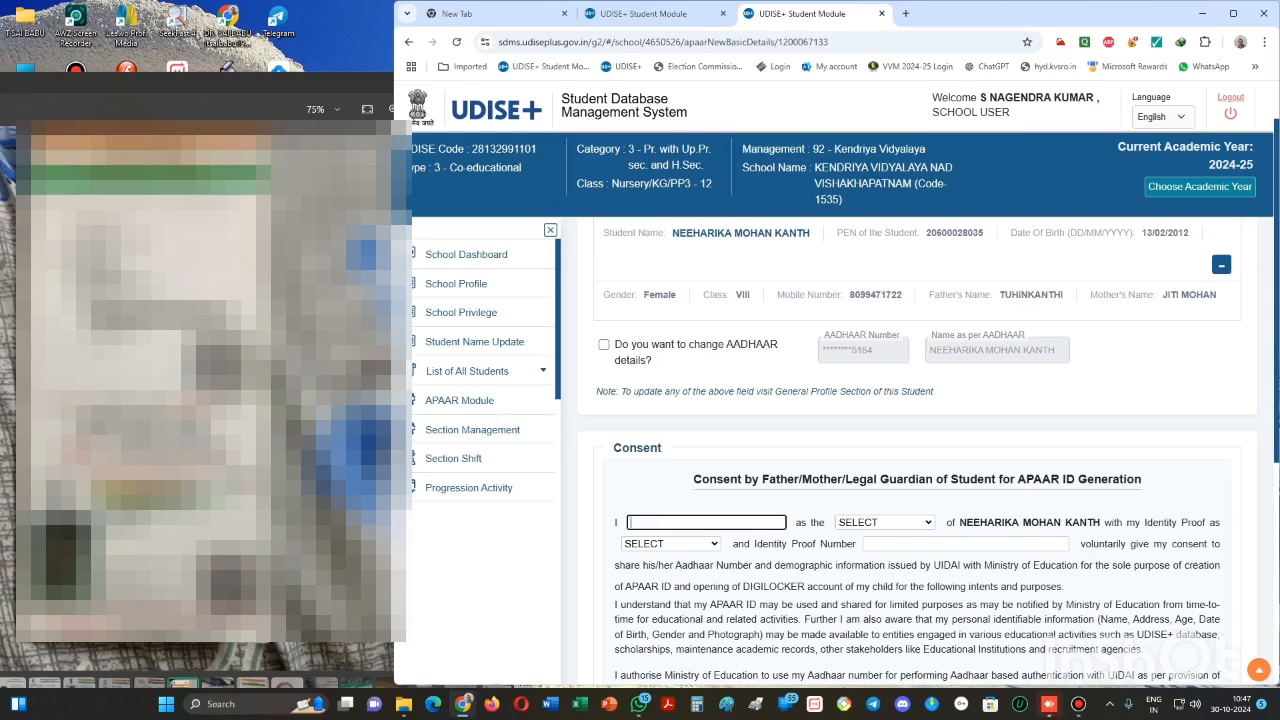
key("ctrl+v")
left_click(662, 522)
type("D")
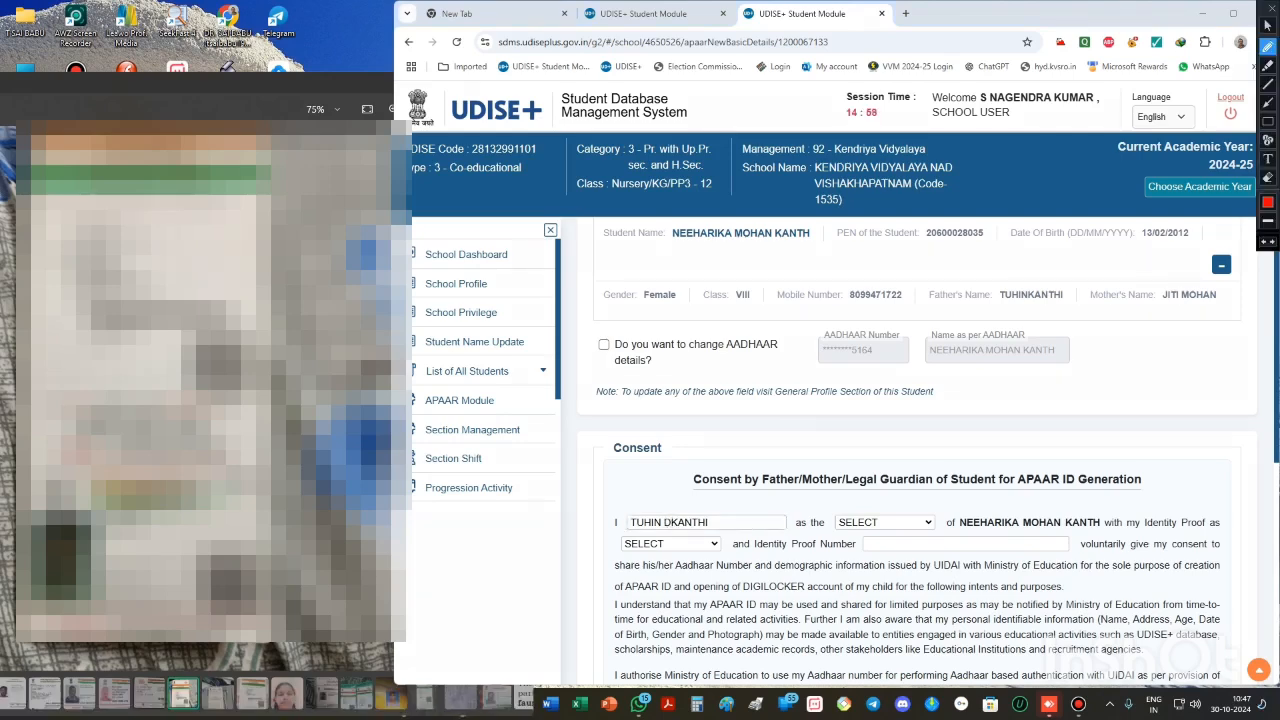
mouse_move(938, 510)
left_mouse_down()
mouse_move(895, 527)
mouse_move(936, 532)
mouse_move(930, 509)
left_mouse_up()
mouse_move(732, 533)
left_mouse_down()
mouse_move(706, 535)
mouse_move(691, 558)
mouse_move(738, 562)
mouse_move(733, 533)
left_mouse_up()
mouse_move(895, 528)
left_mouse_down()
mouse_move(849, 530)
mouse_move(840, 556)
mouse_move(1056, 568)
mouse_move(1131, 553)
mouse_move(962, 526)
left_mouse_up()
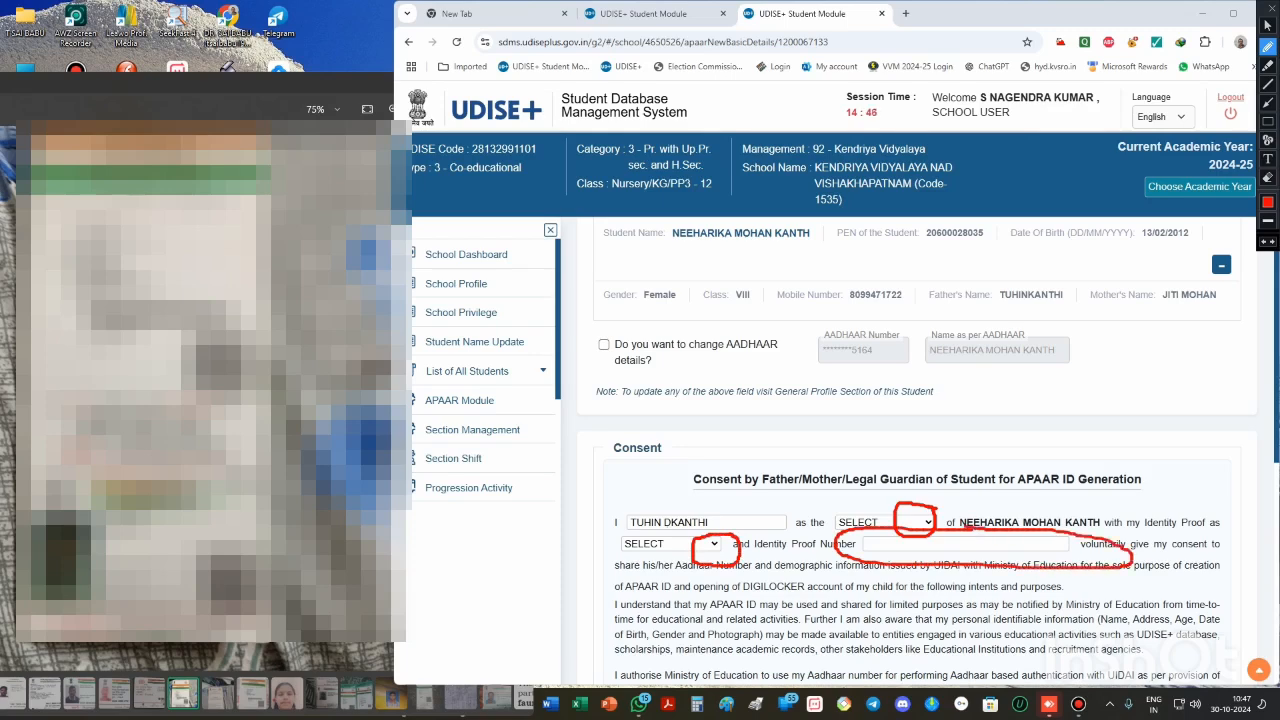
key("Escape")
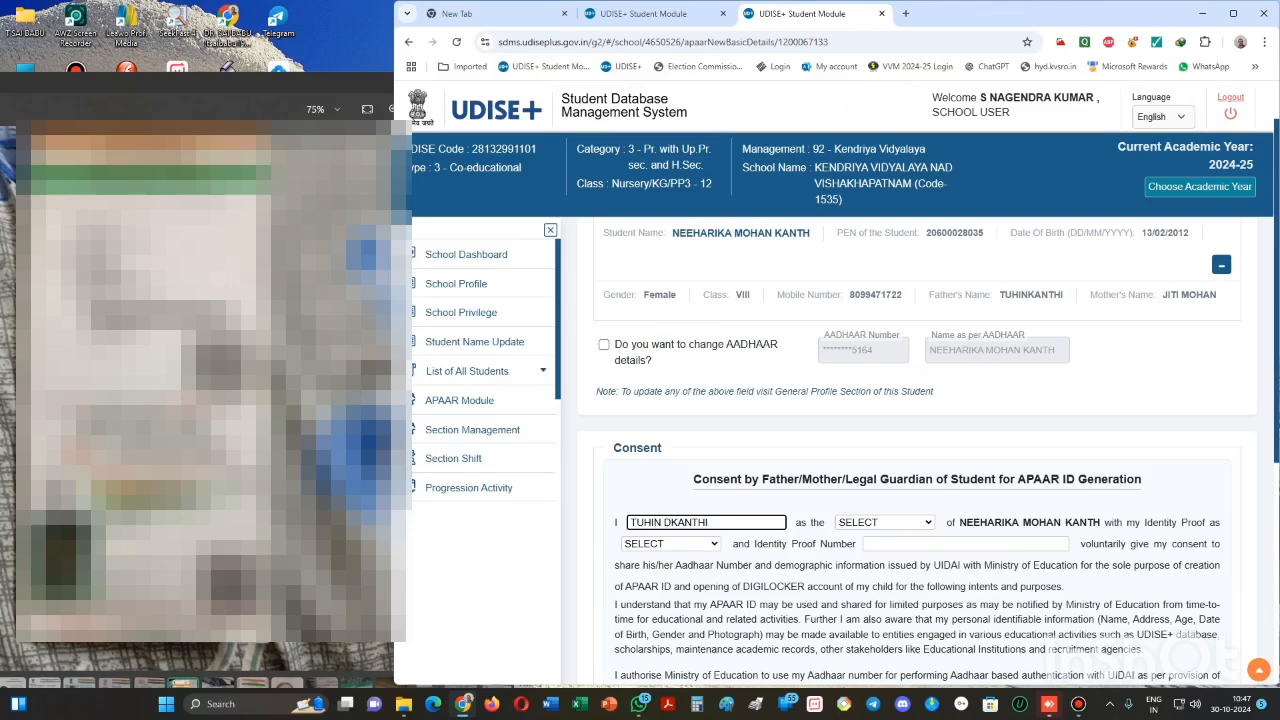
- Set relation to FATHER and identity proof to AADHAAR, then enter the Aadhaar number
left_click(886, 522)
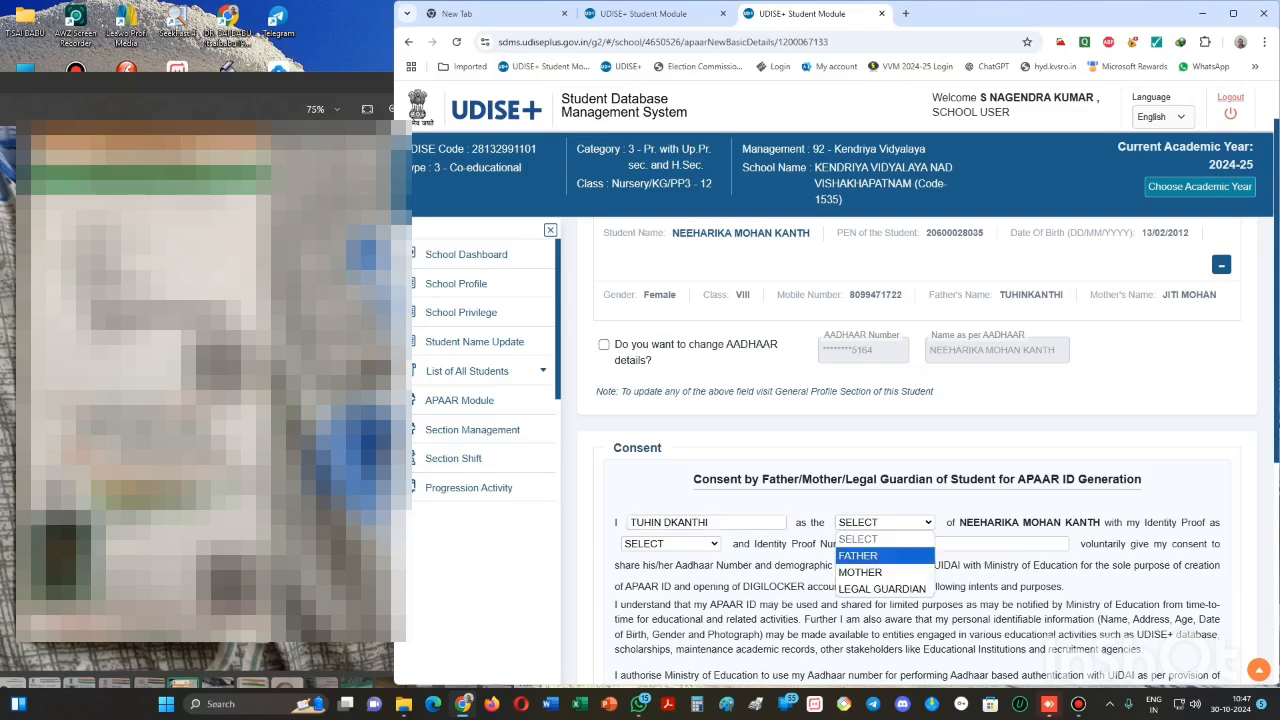
left_click(859, 556)
left_click(671, 544)
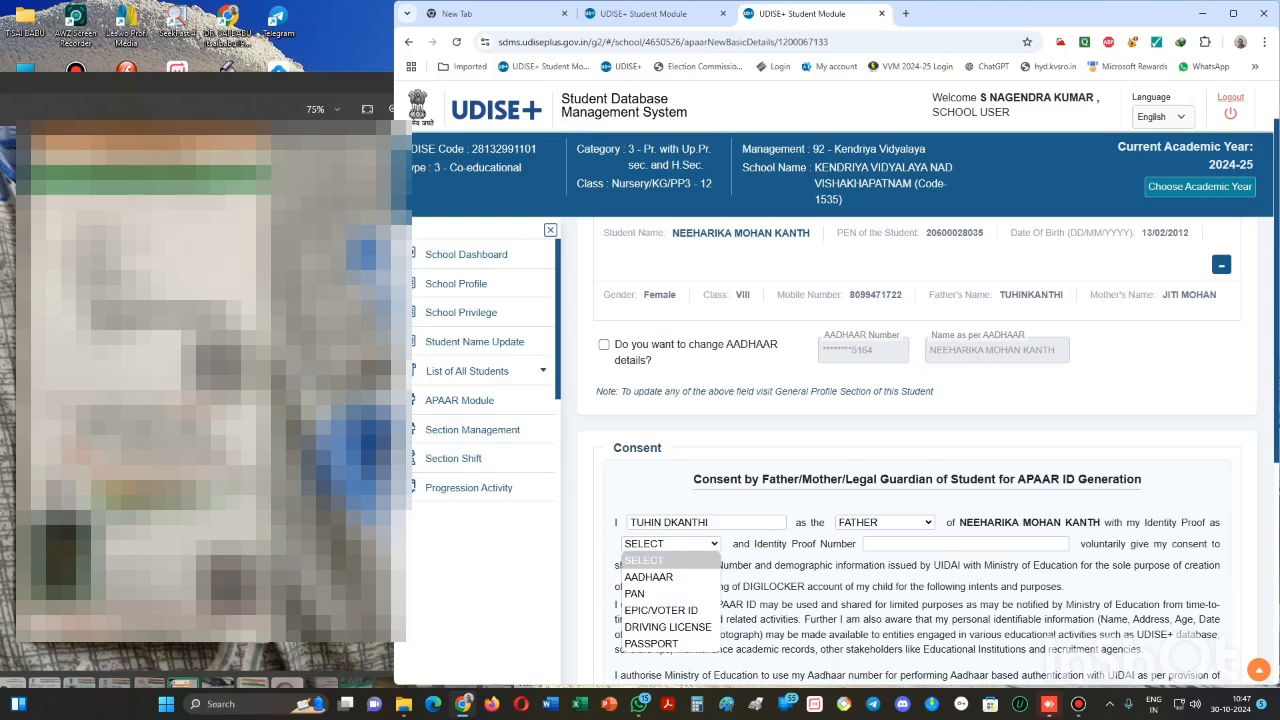
left_click(649, 577)
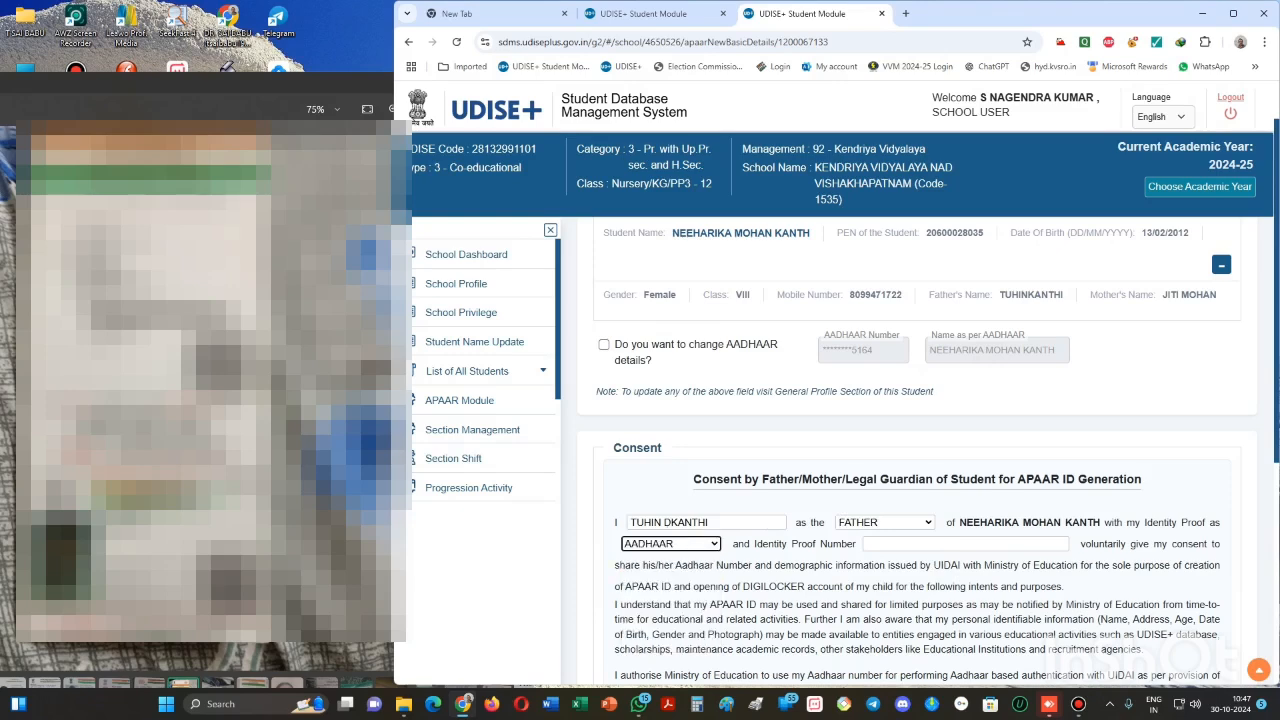
left_click(940, 544)
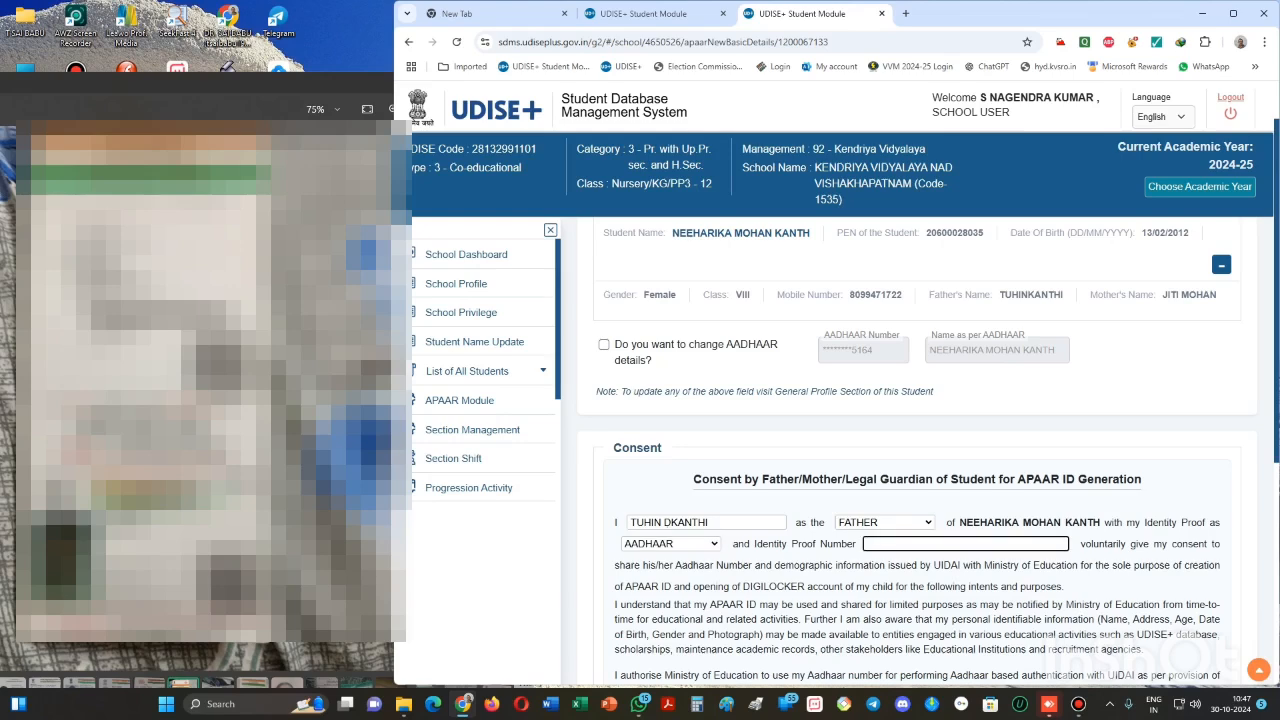
type("****")
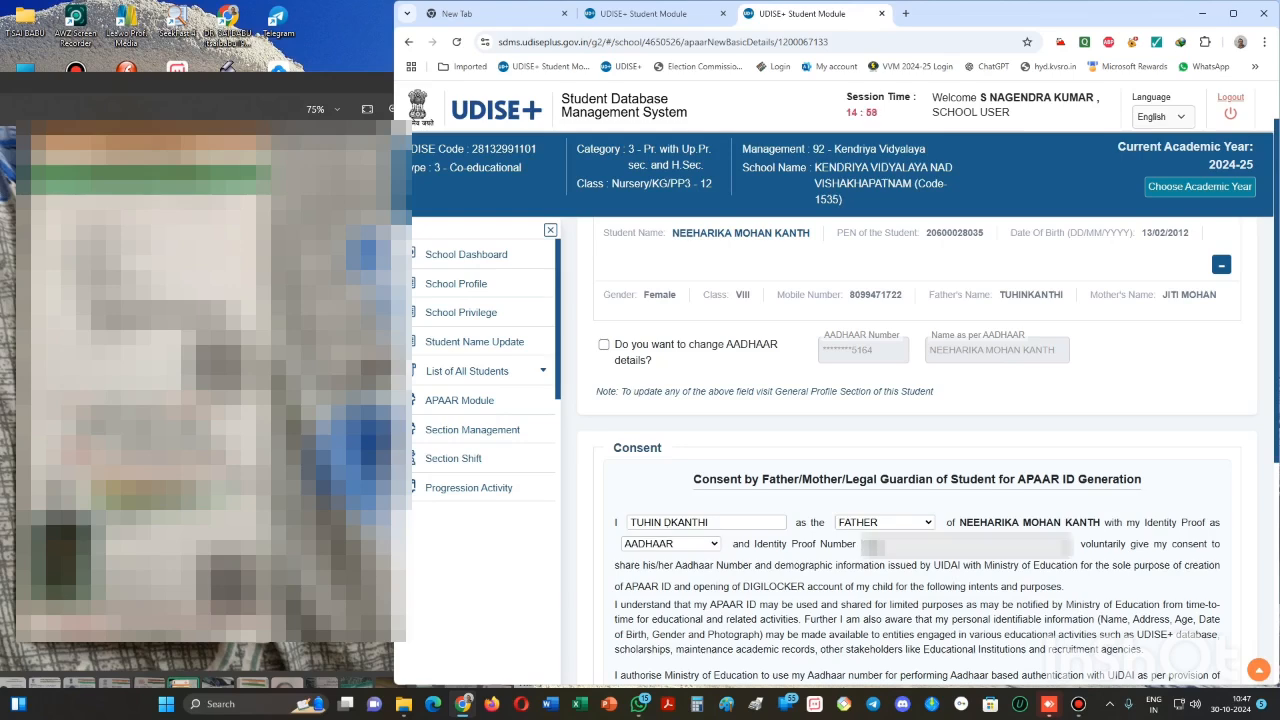
type("*********")
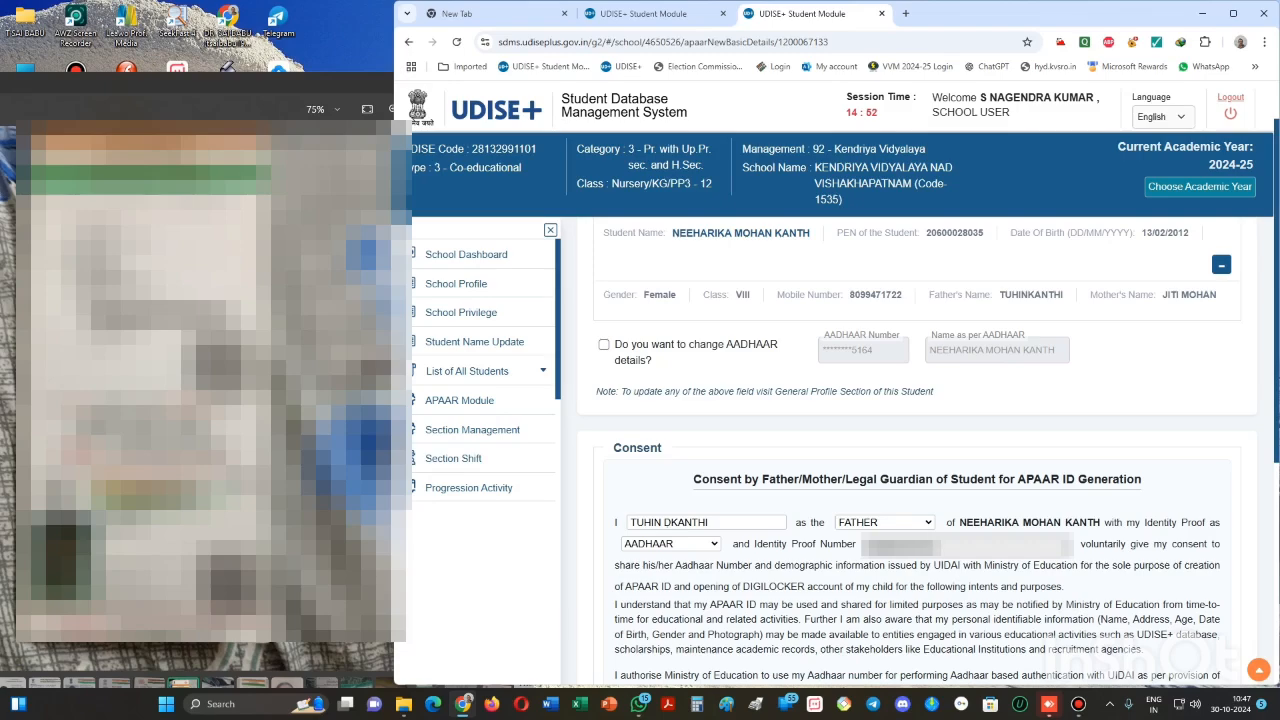
- Enter VISAKHAPATNAM as place of consent and 30/10/2024 as the consent date
scroll(918, 445, "down", 4)
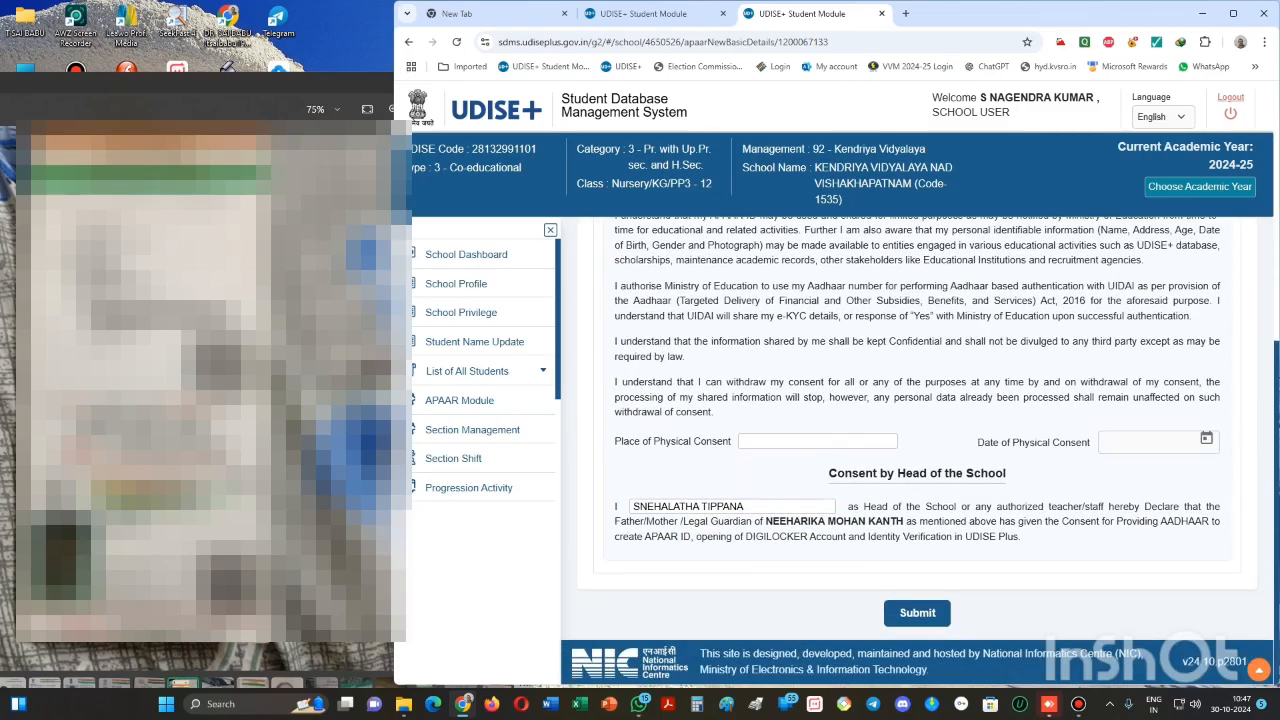
left_click(818, 441)
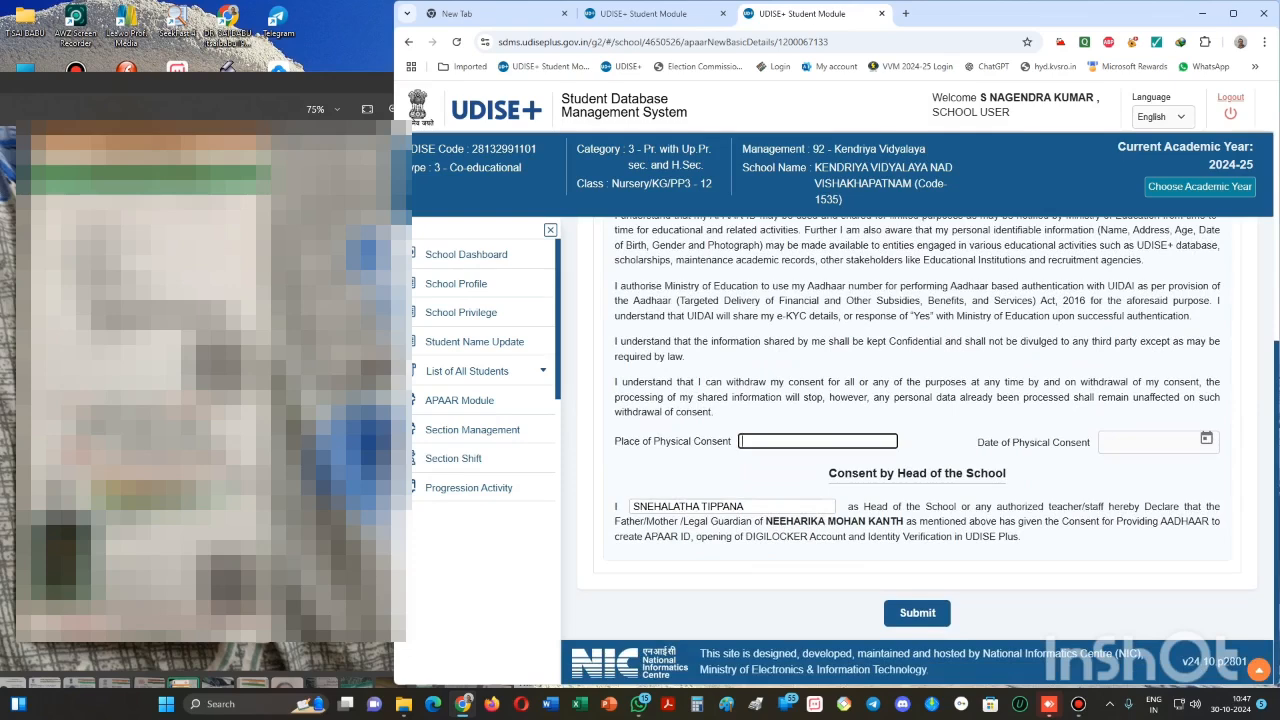
type("VISAKHAPATNAM")
left_click(1206, 438)
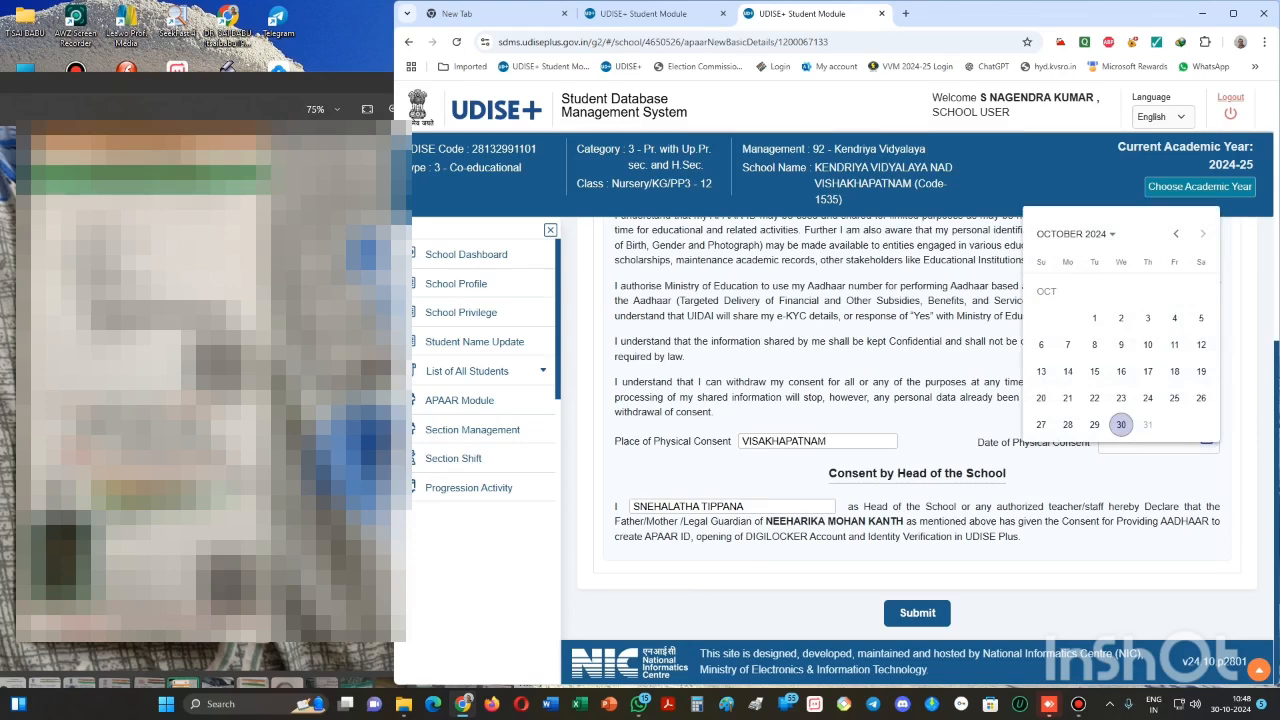
left_click(1121, 424)
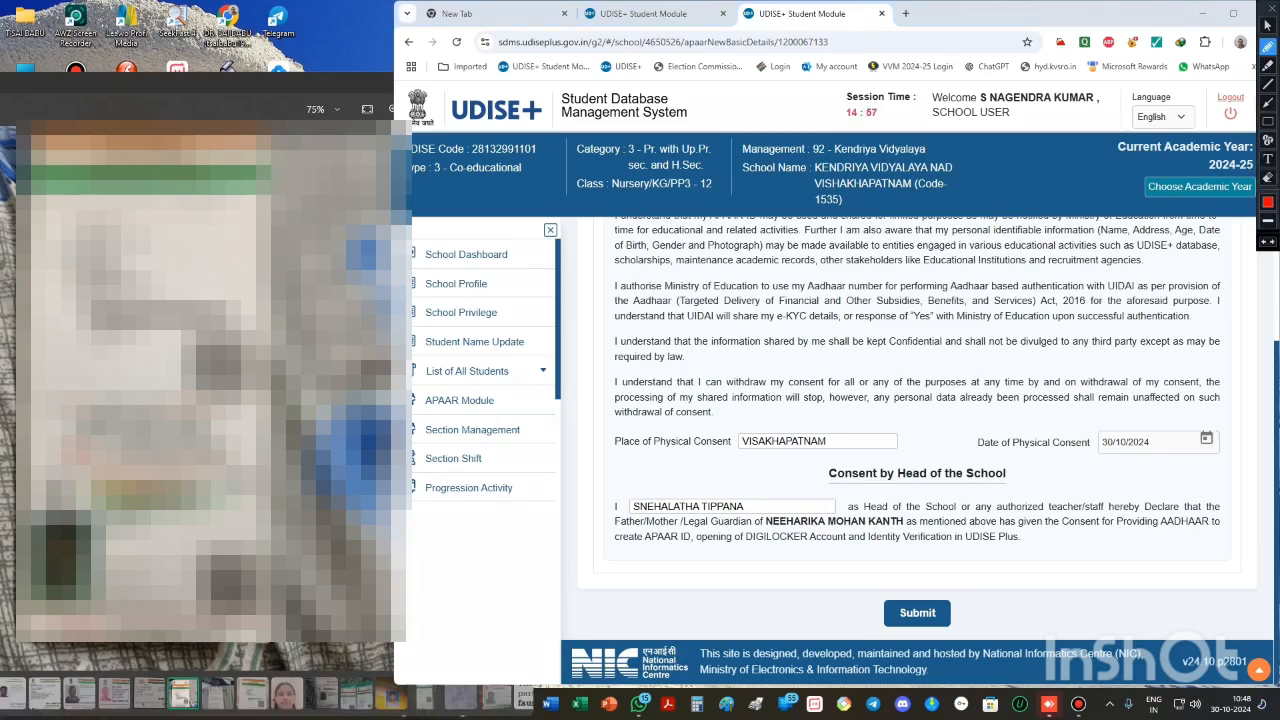
- Annotate the place, date and submission area of the form for viewers
mouse_move(886, 421)
left_mouse_down()
mouse_move(716, 440)
mouse_move(782, 464)
mouse_move(874, 468)
mouse_move(897, 420)
mouse_move(882, 417)
left_mouse_up()
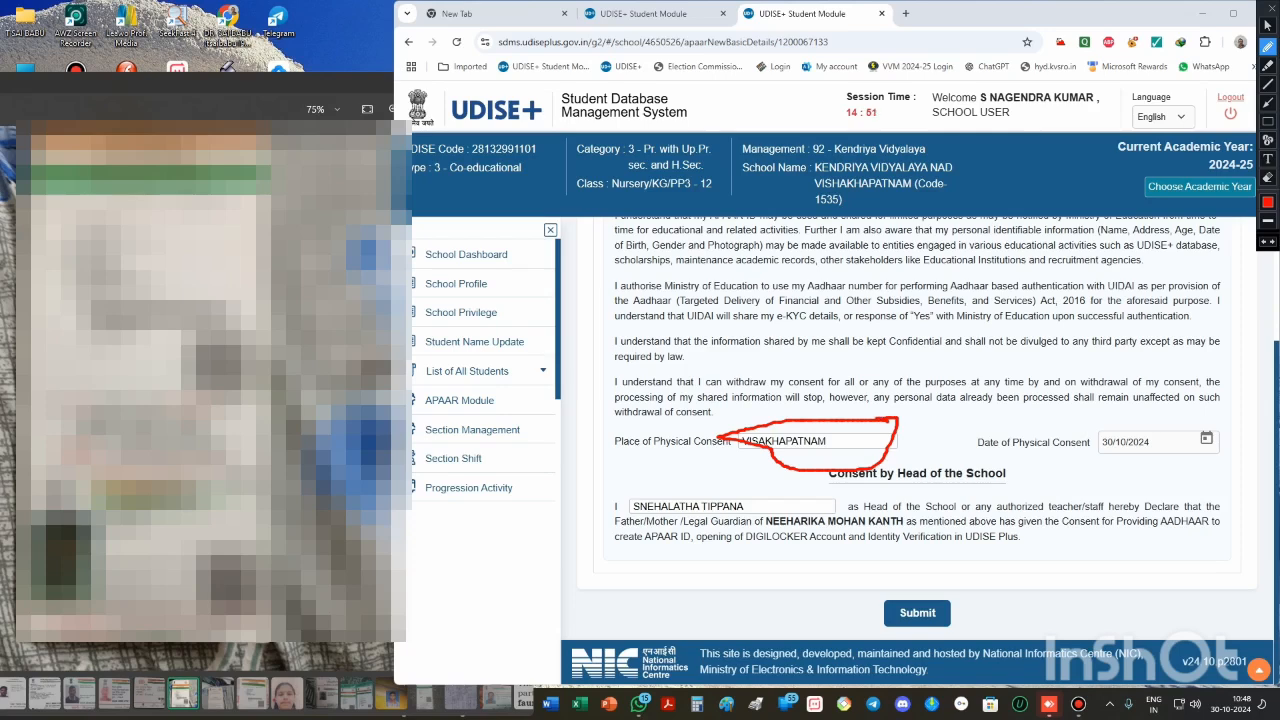
key("ctrl+z")
mouse_move(886, 417)
left_mouse_down()
mouse_move(710, 425)
mouse_move(752, 462)
mouse_move(830, 474)
mouse_move(890, 448)
mouse_move(907, 420)
mouse_move(872, 414)
left_mouse_up()
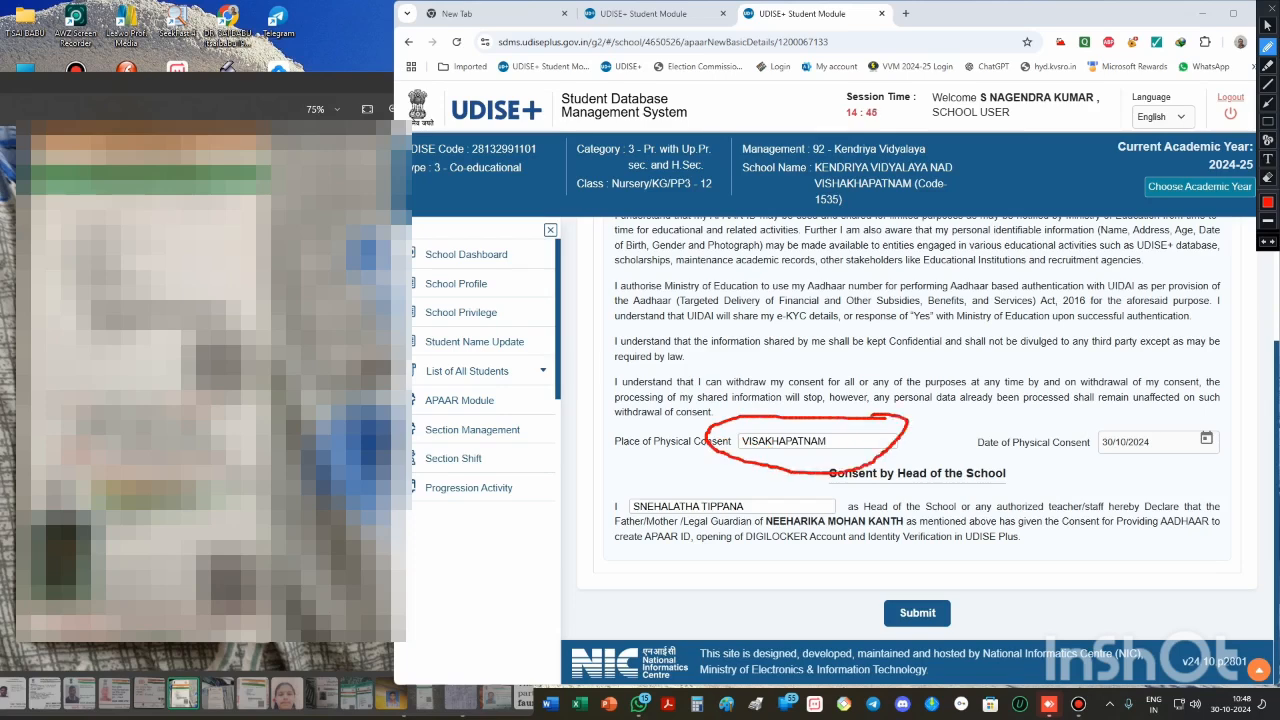
mouse_move(1122, 418)
left_mouse_down()
mouse_move(1058, 460)
mouse_move(1168, 476)
mouse_move(1236, 466)
mouse_move(1243, 432)
mouse_move(1118, 414)
left_mouse_up()
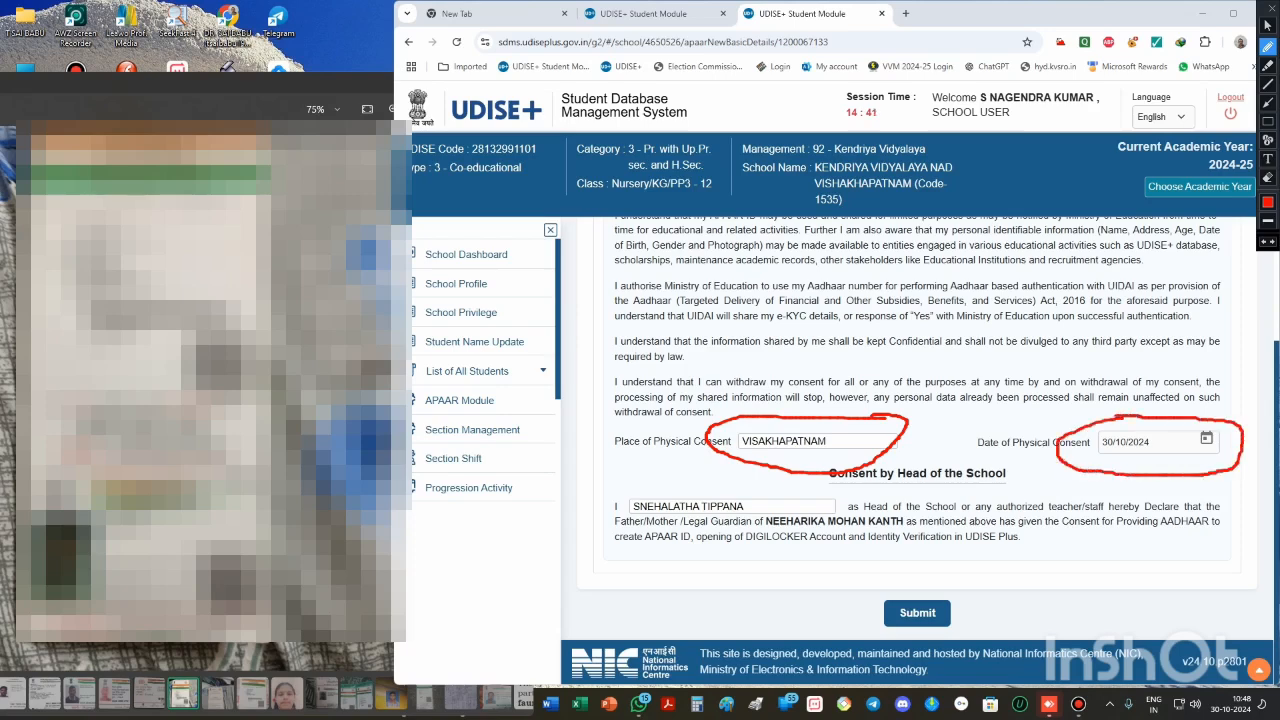
key("Escape")
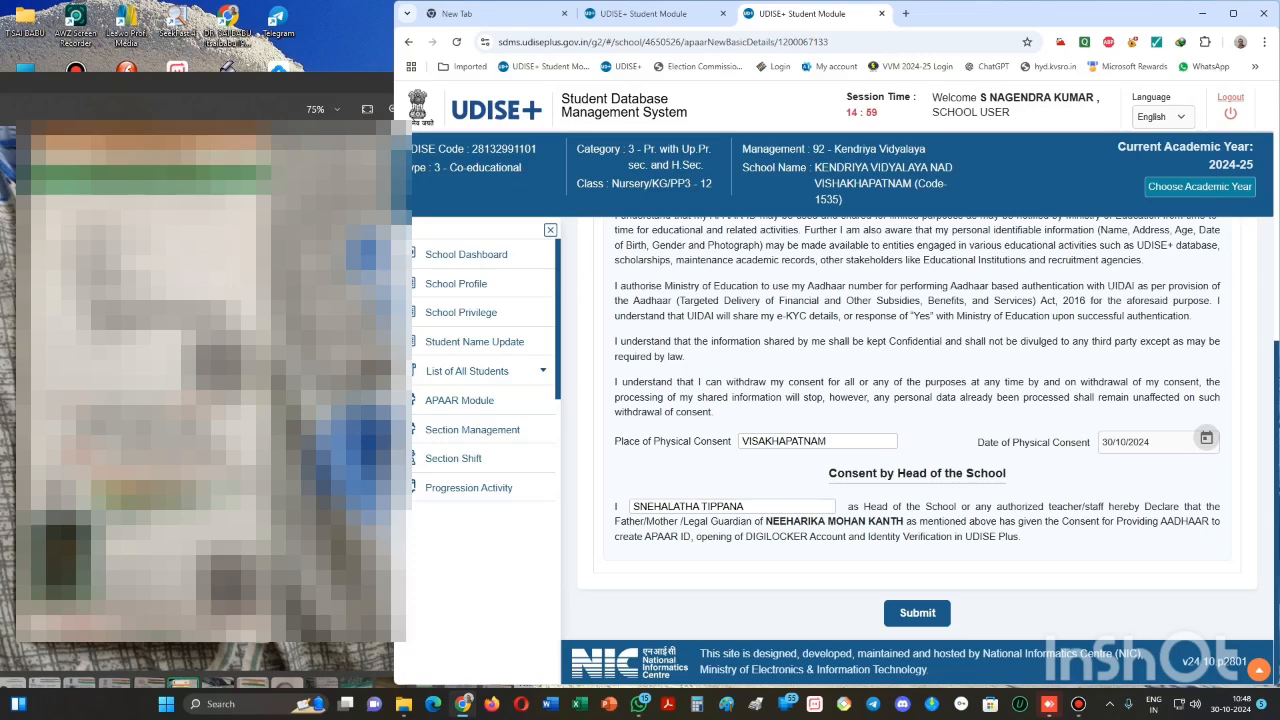
key("ctrl+shift+d")
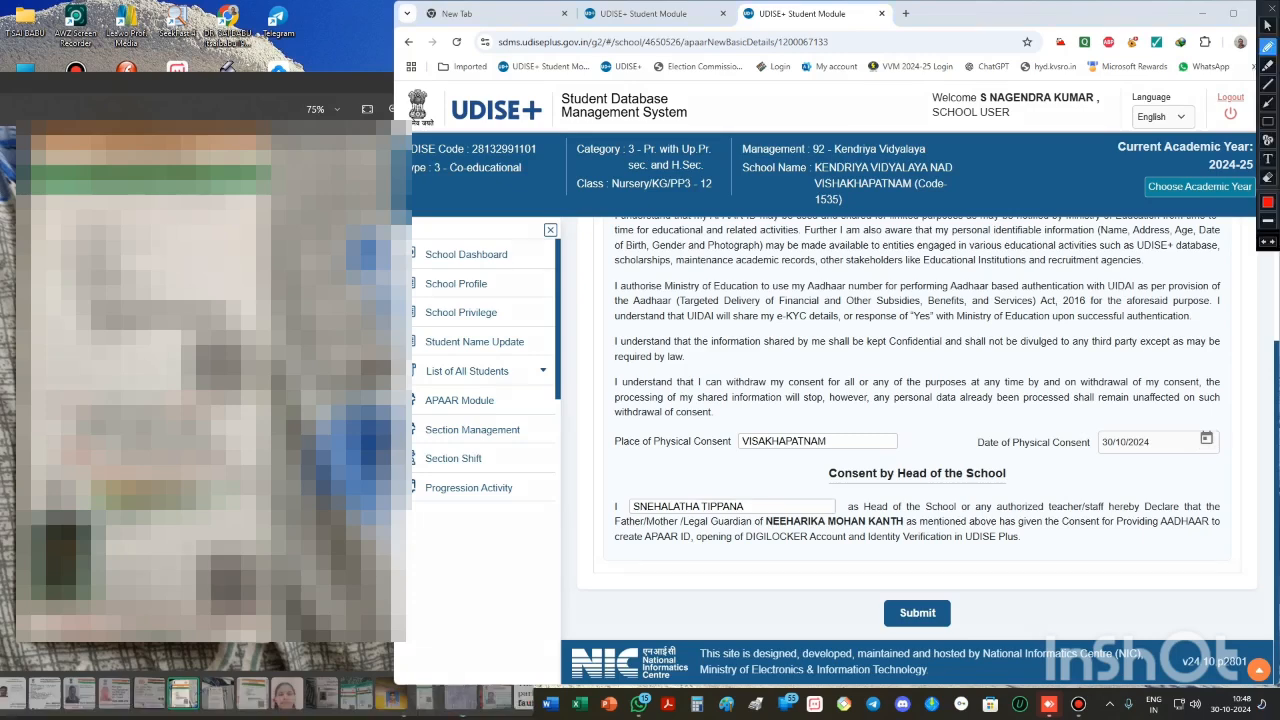
mouse_move(962, 592)
left_mouse_down()
mouse_move(920, 583)
mouse_move(853, 612)
mouse_move(886, 638)
mouse_move(972, 632)
mouse_move(983, 604)
mouse_move(958, 588)
left_mouse_up()
key("ctrl+shift+d")
- Maximize the browser, submit the consent form and confirm generating the APAAR ID
left_click(1233, 13)
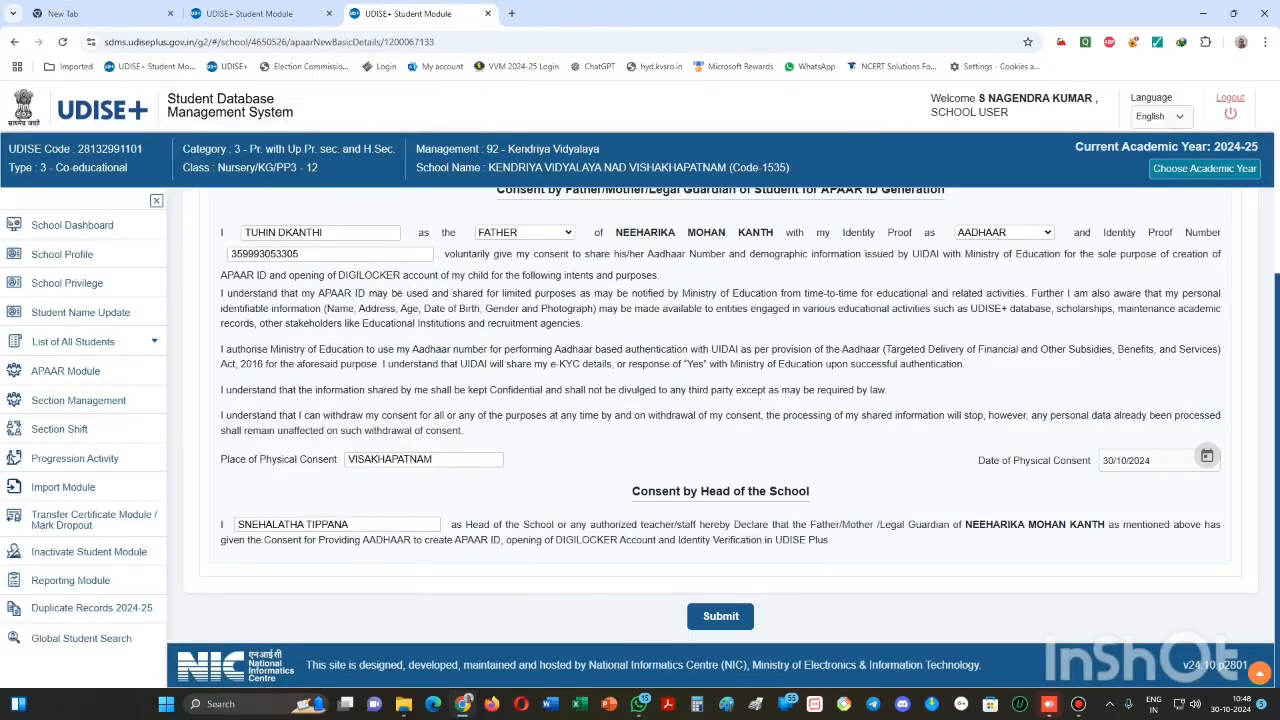
left_click(720, 616)
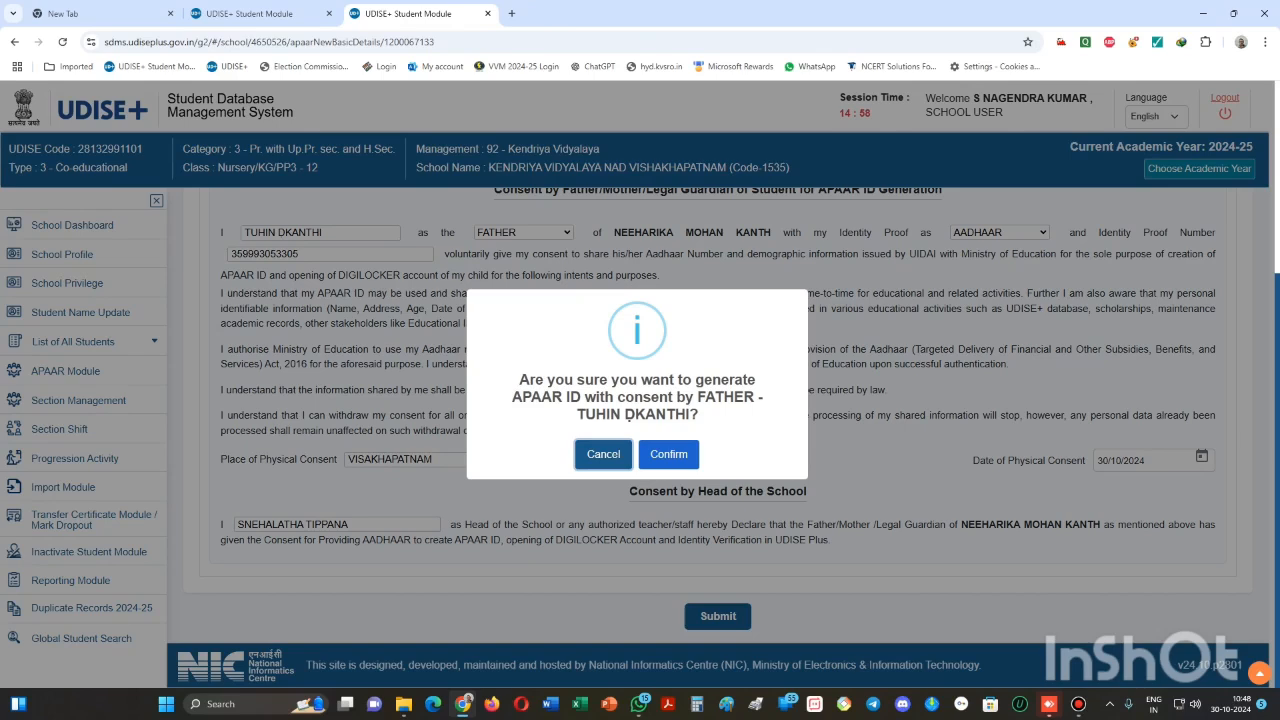
key("ctrl+alt+d")
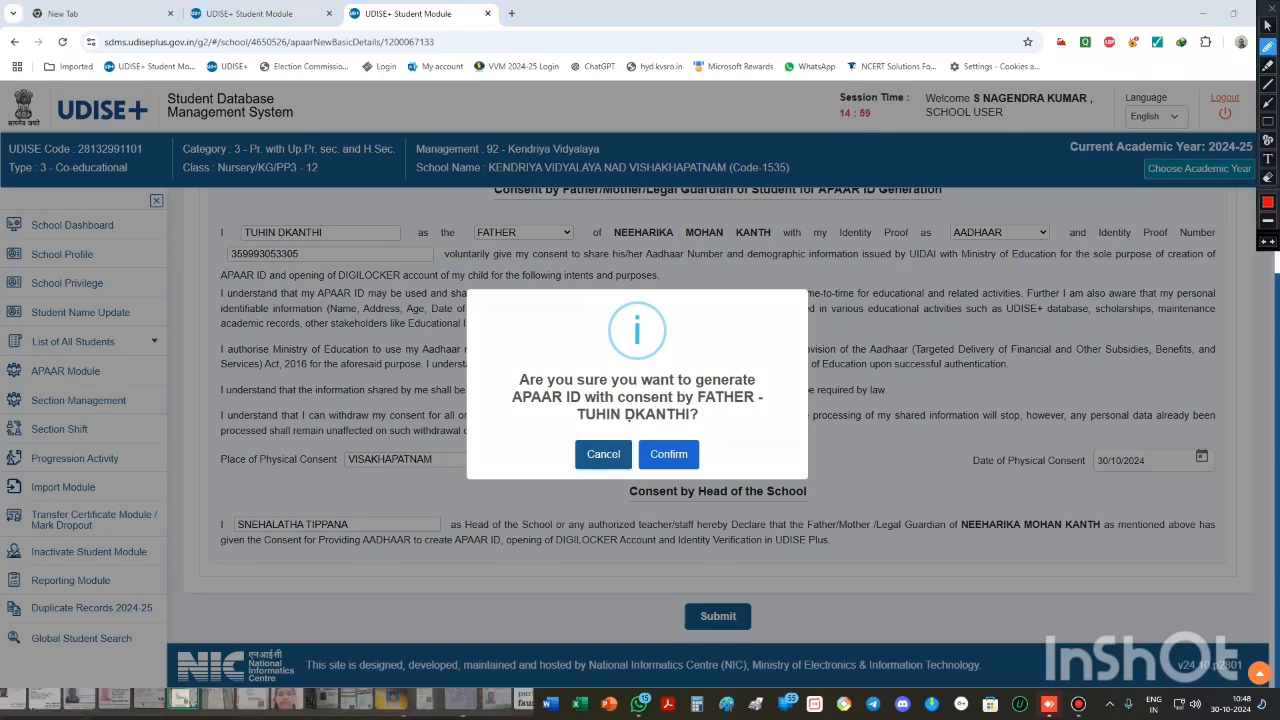
mouse_move(718, 433)
left_mouse_down()
mouse_move(624, 440)
mouse_move(650, 500)
mouse_move(716, 496)
mouse_move(724, 476)
mouse_move(707, 432)
left_mouse_up()
key("ctrl+alt+d")
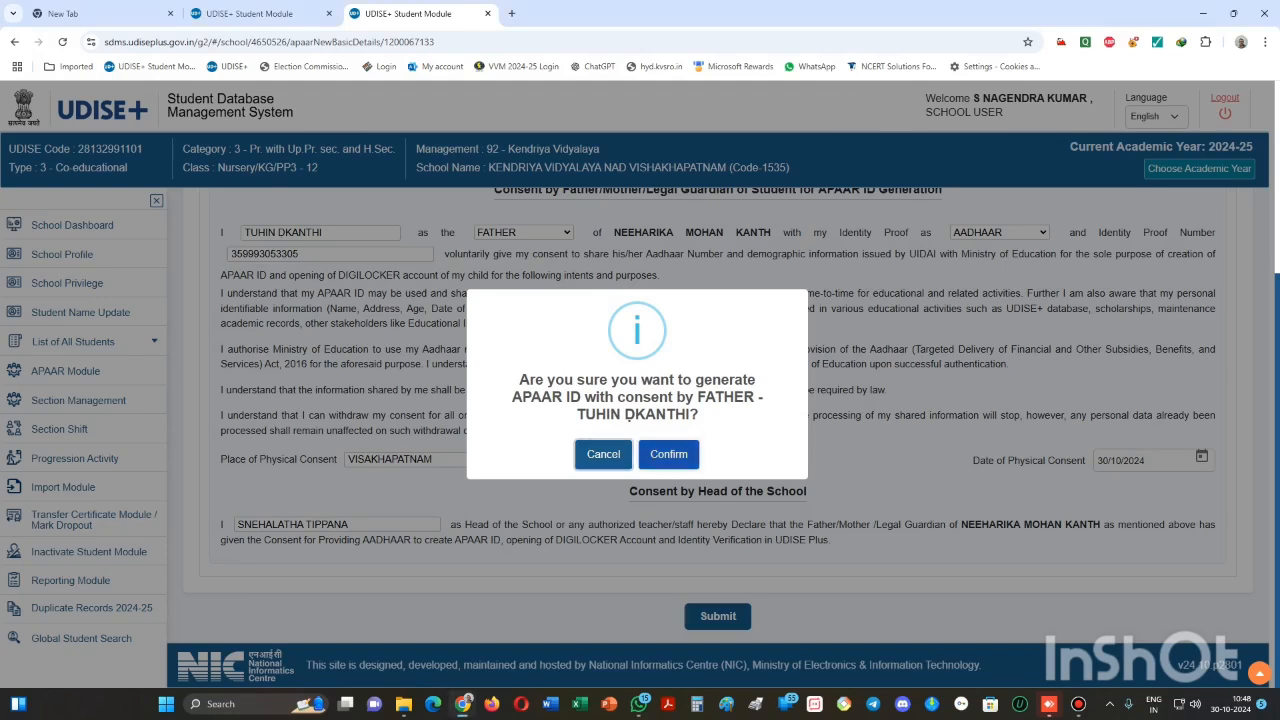
left_click(668, 454)
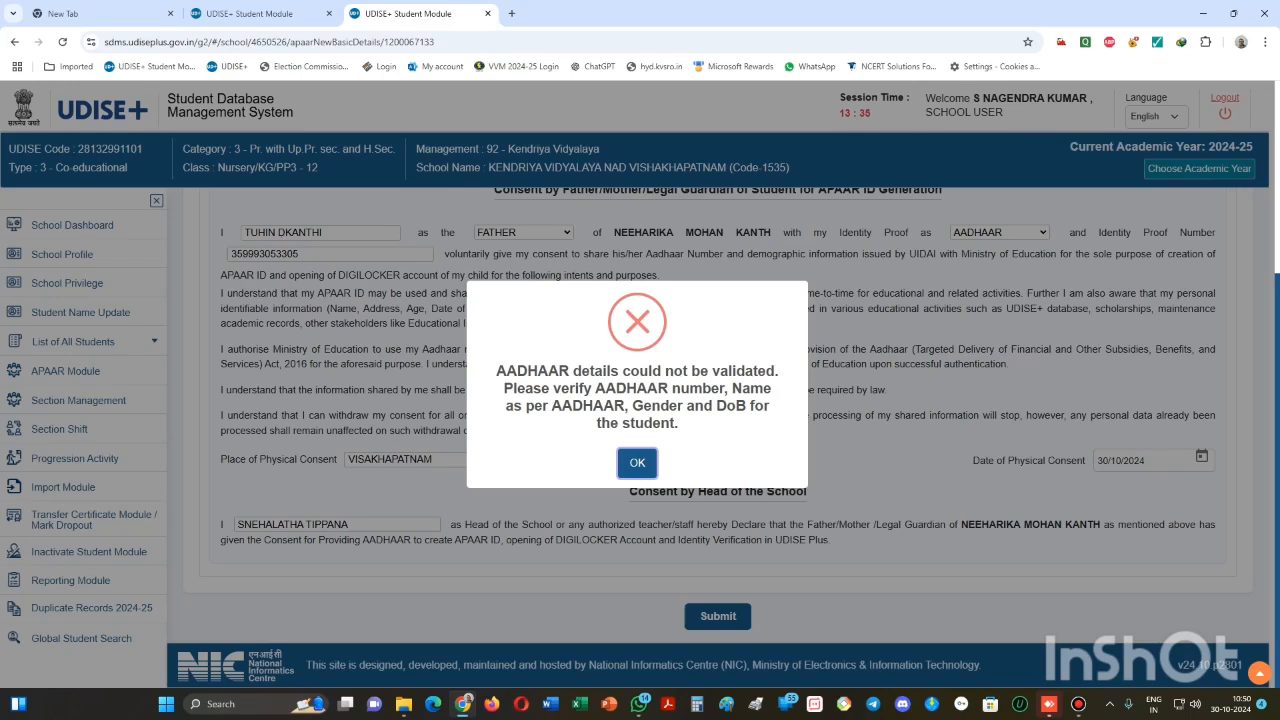
- Dismiss the validation error, then resubmit and confirm the consent form
key("ctrl+alt+d")
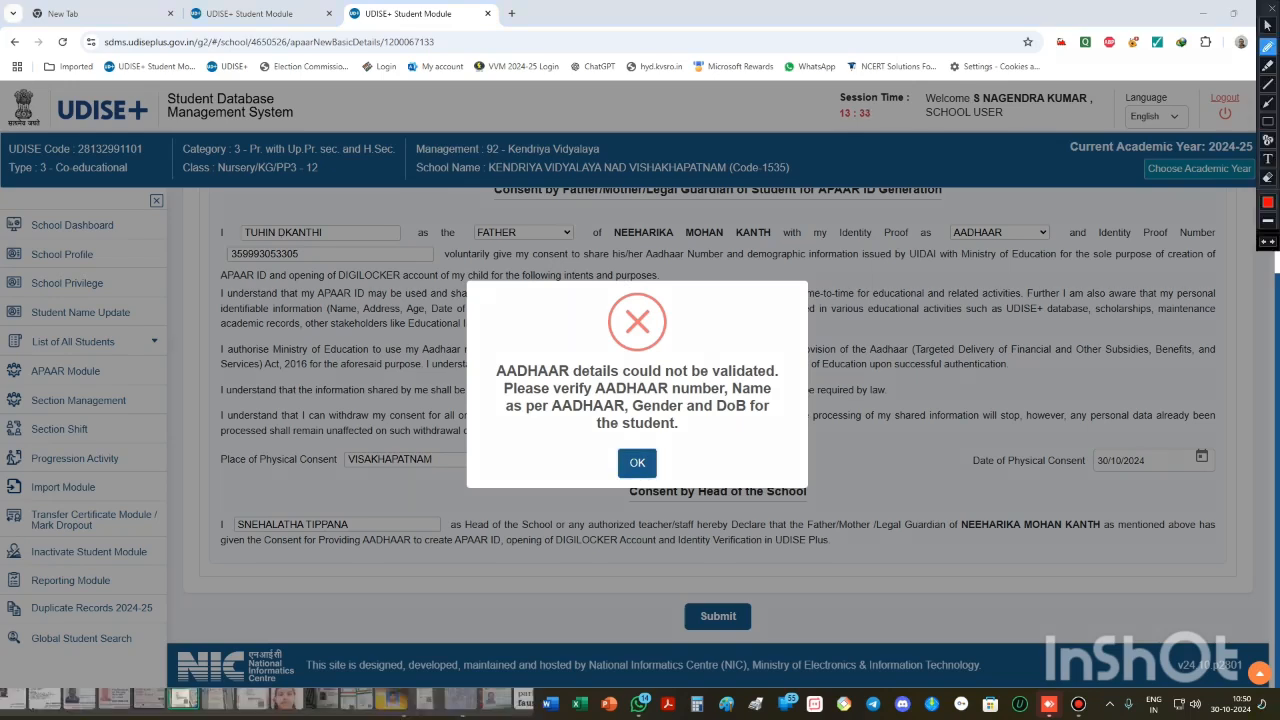
mouse_move(814, 336)
left_mouse_down()
mouse_move(664, 289)
mouse_move(542, 290)
mouse_move(463, 358)
mouse_move(441, 437)
mouse_move(520, 534)
mouse_move(823, 547)
mouse_move(867, 428)
mouse_move(768, 296)
mouse_move(751, 294)
left_mouse_up()
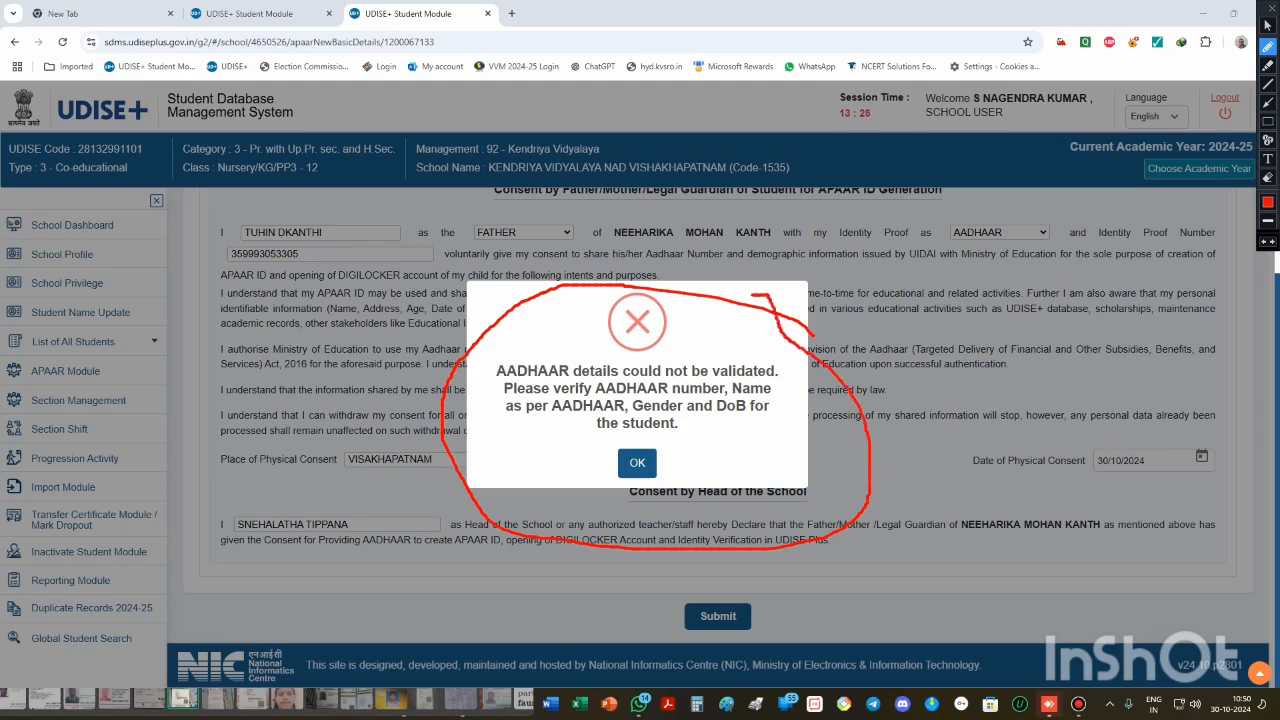
key("Escape")
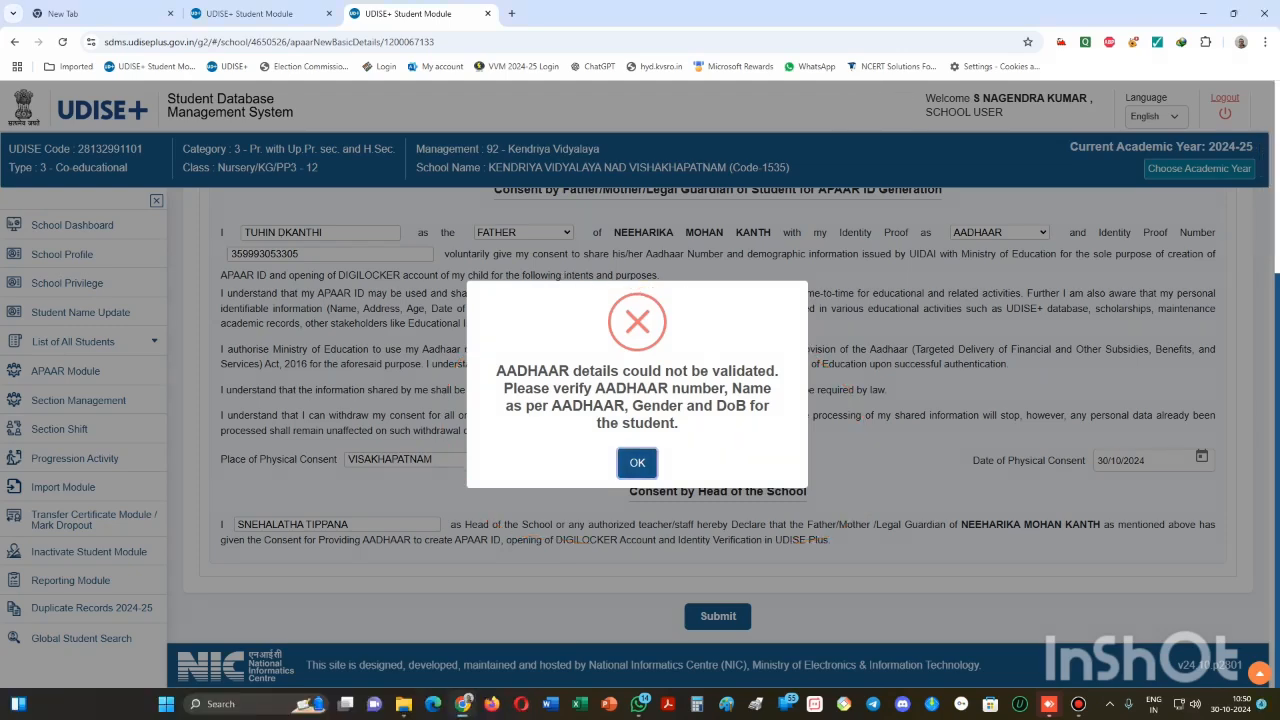
left_click(621, 460)
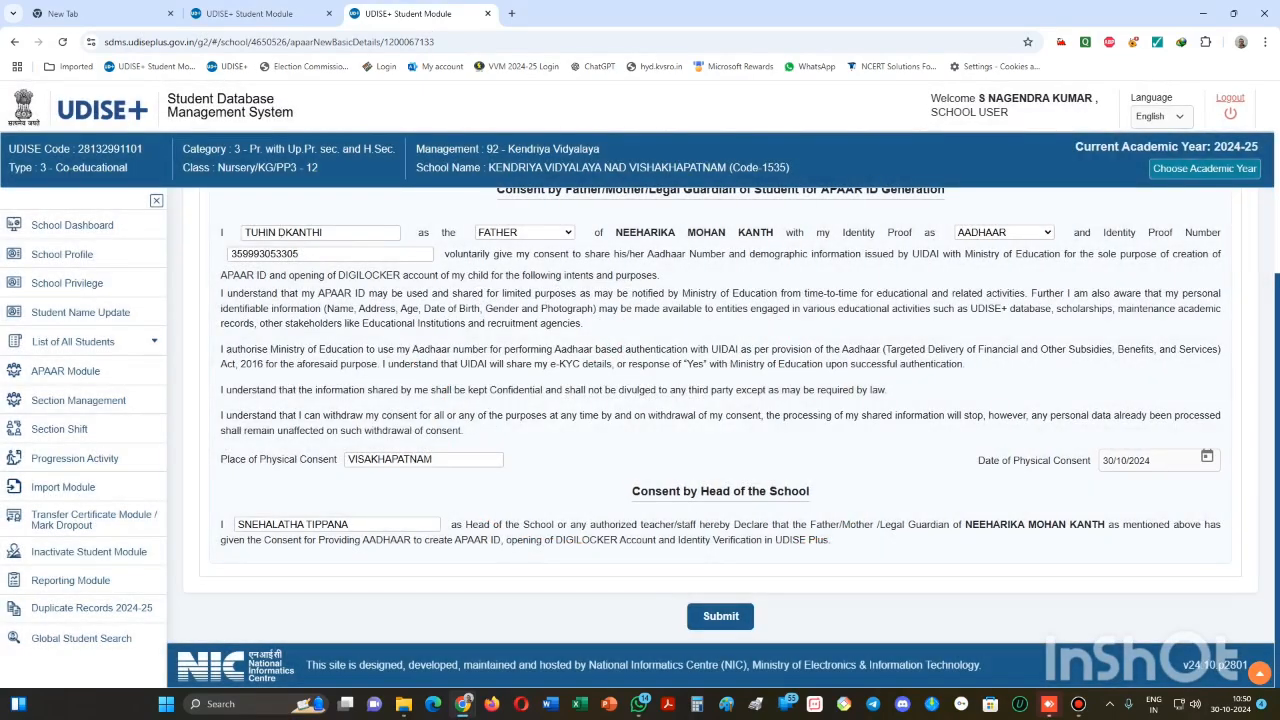
left_click(720, 616)
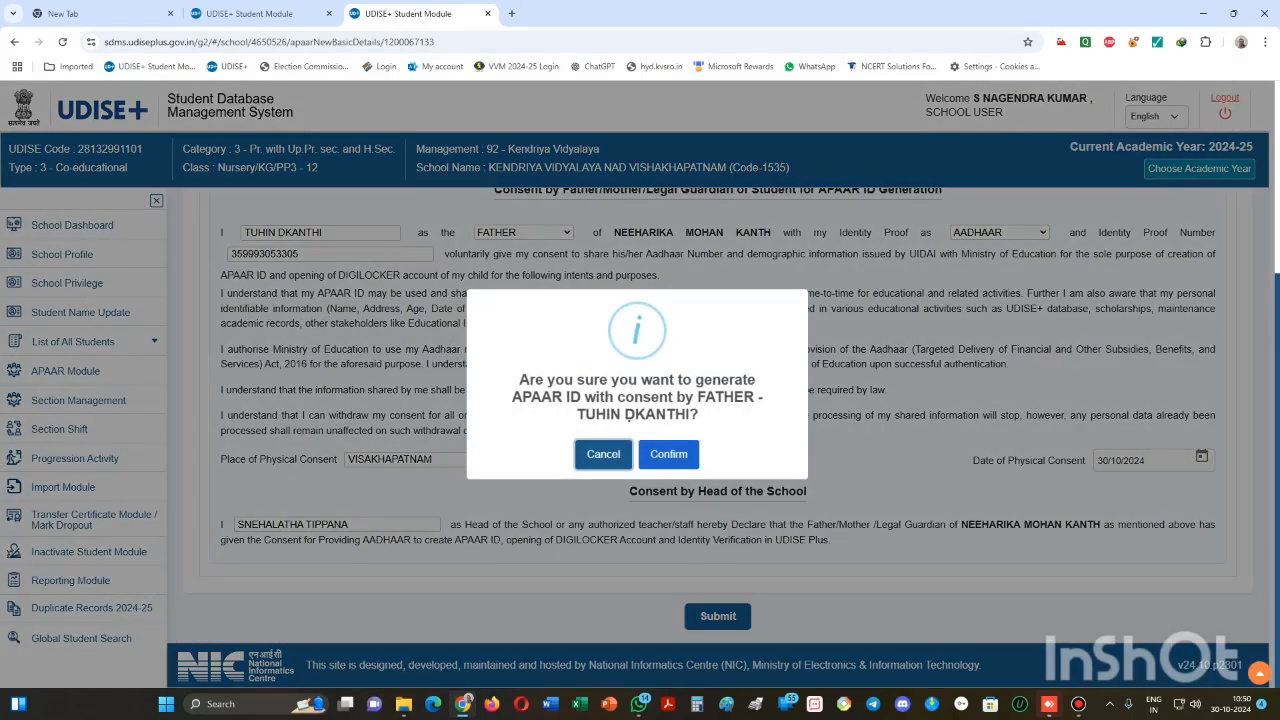
left_click(668, 454)
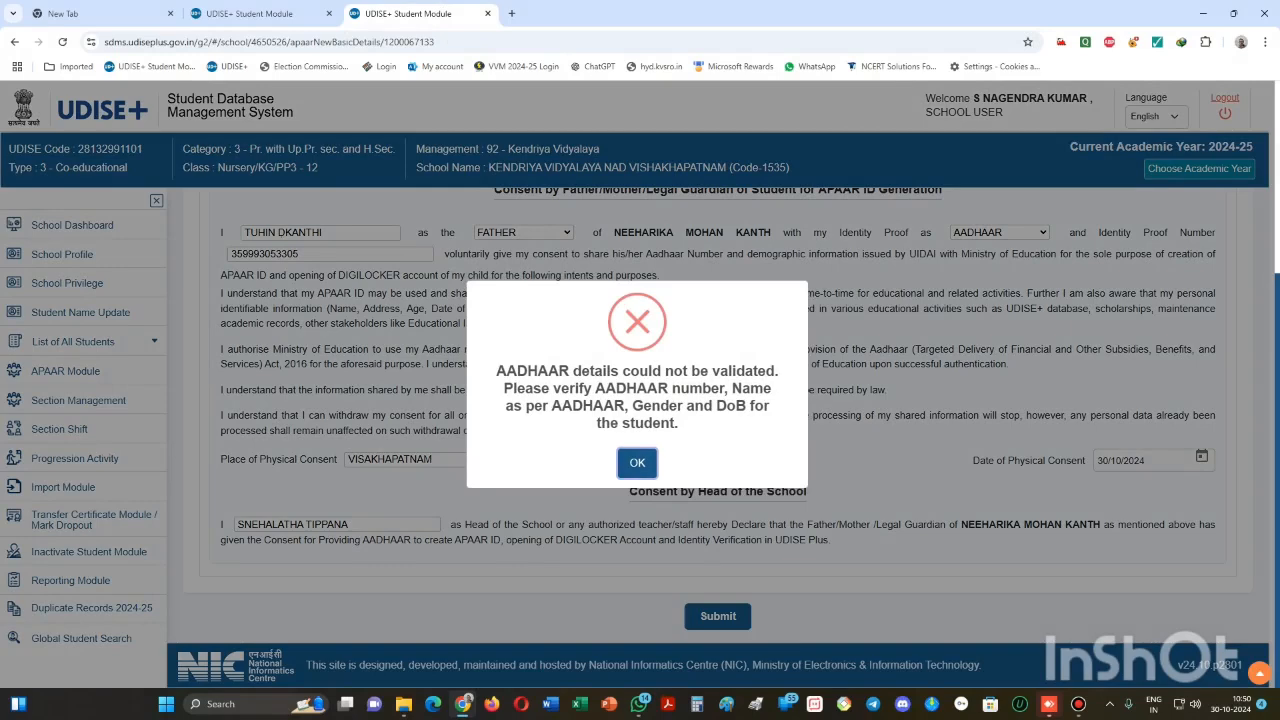
- Select the full text of the recurring Aadhaar validation error message
left_click_drag(497, 371, 507, 371)
left_click(497, 371)
left_click_drag(497, 371, 679, 423)
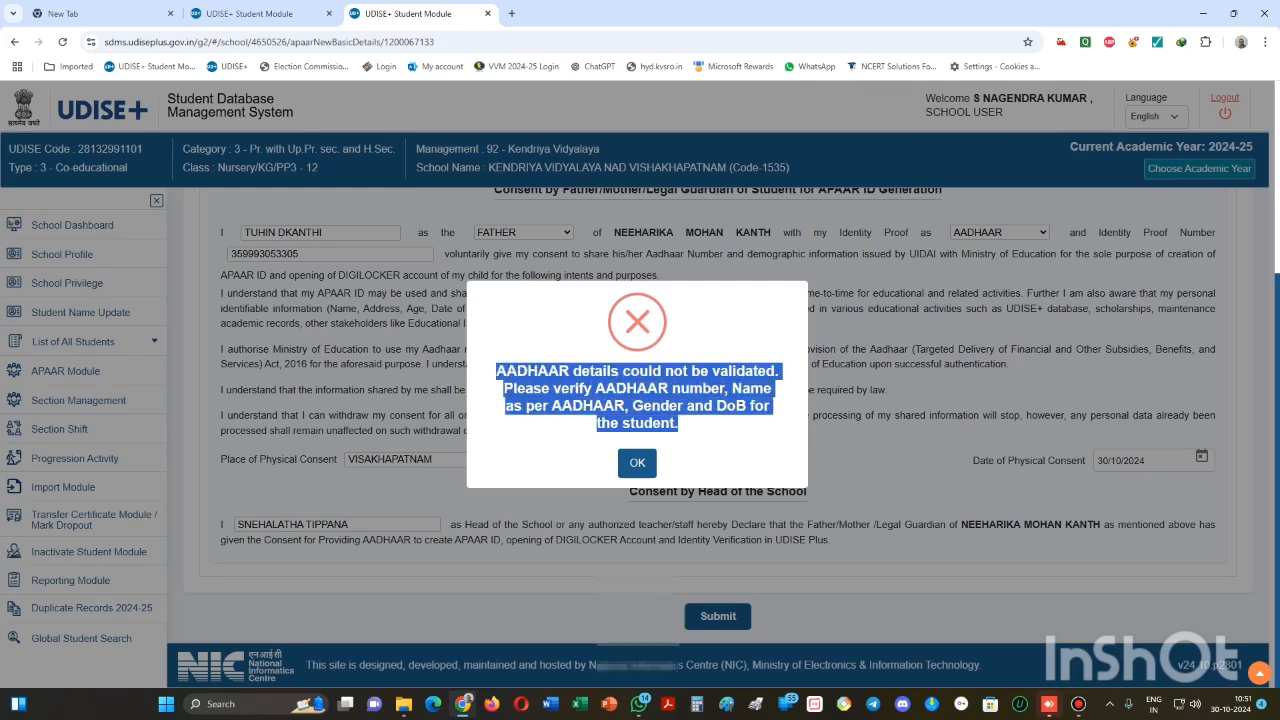
mouse_move(638, 704)
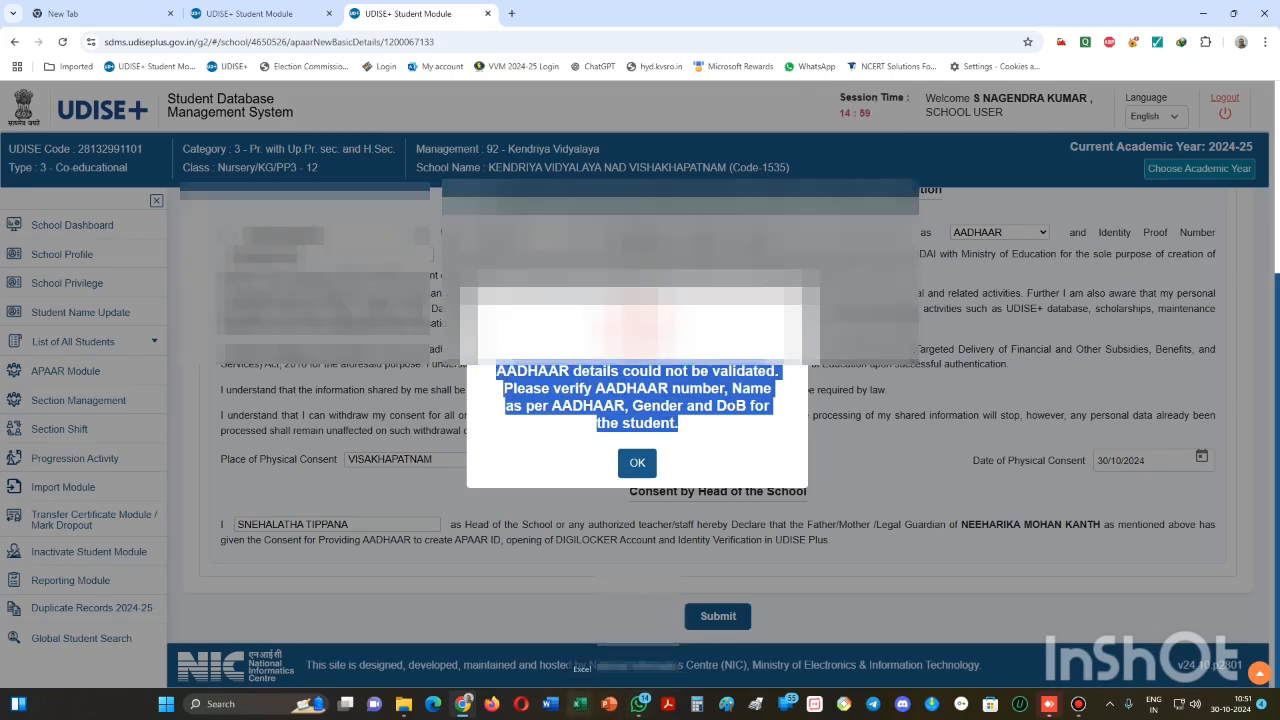
- Open APAAR MODULE (1).xlsx and paste the Aadhaar validation error into H6
left_click(580, 705)
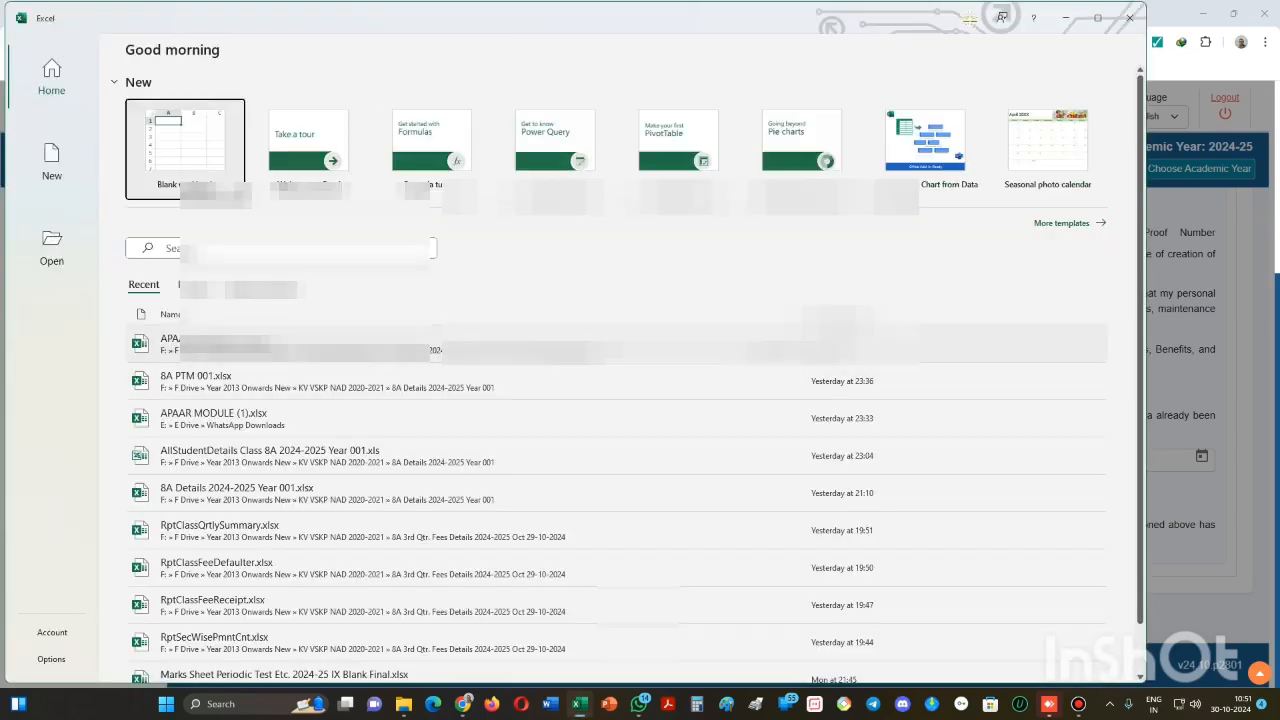
left_click(240, 344)
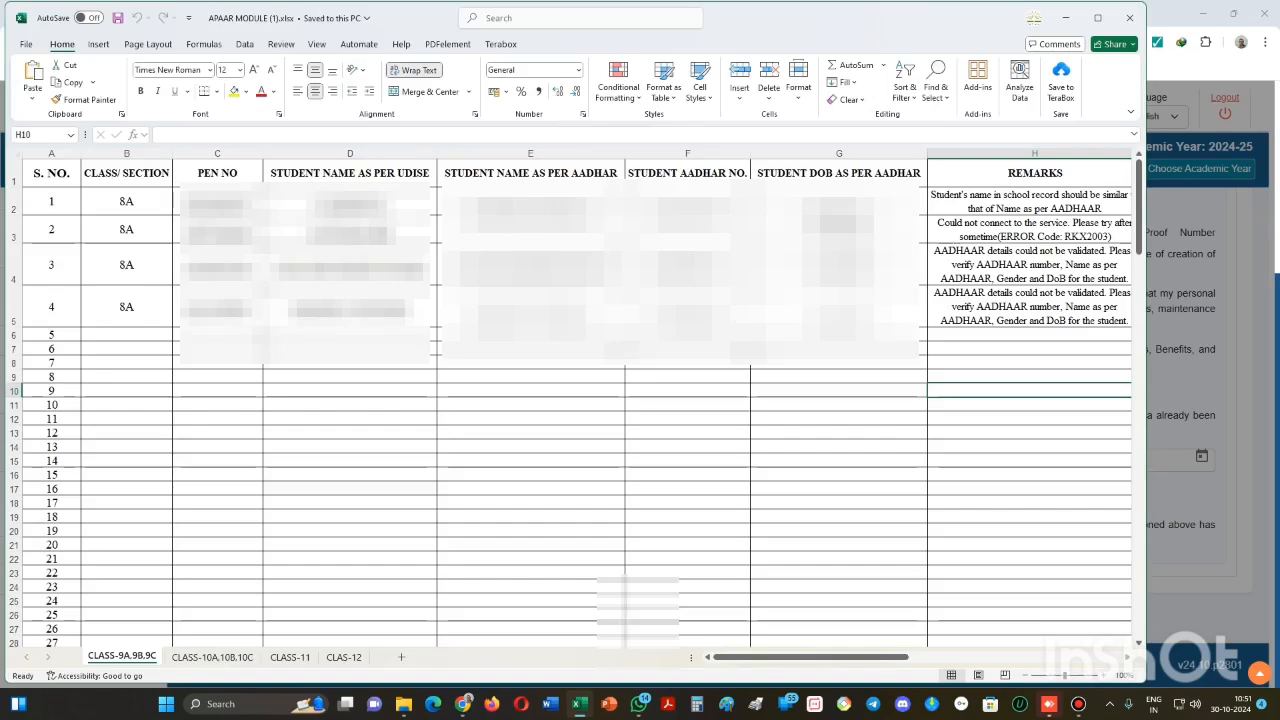
left_click(1030, 335)
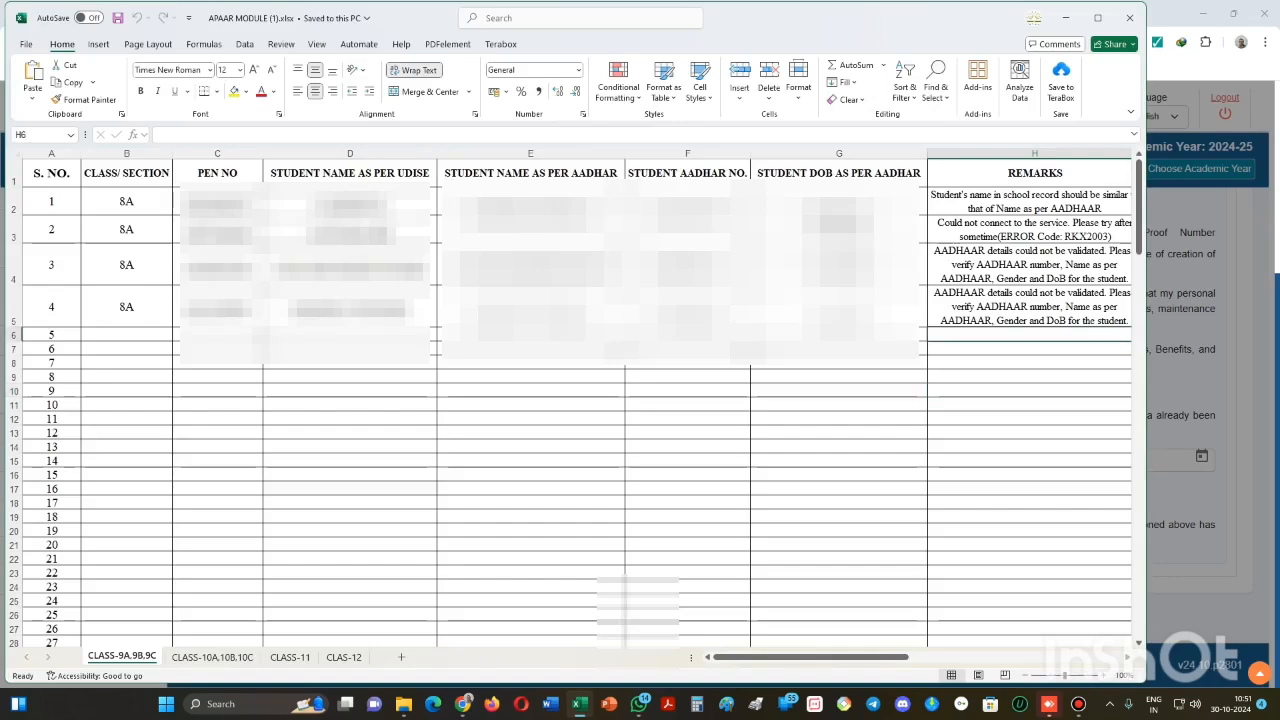
left_click(33, 97)
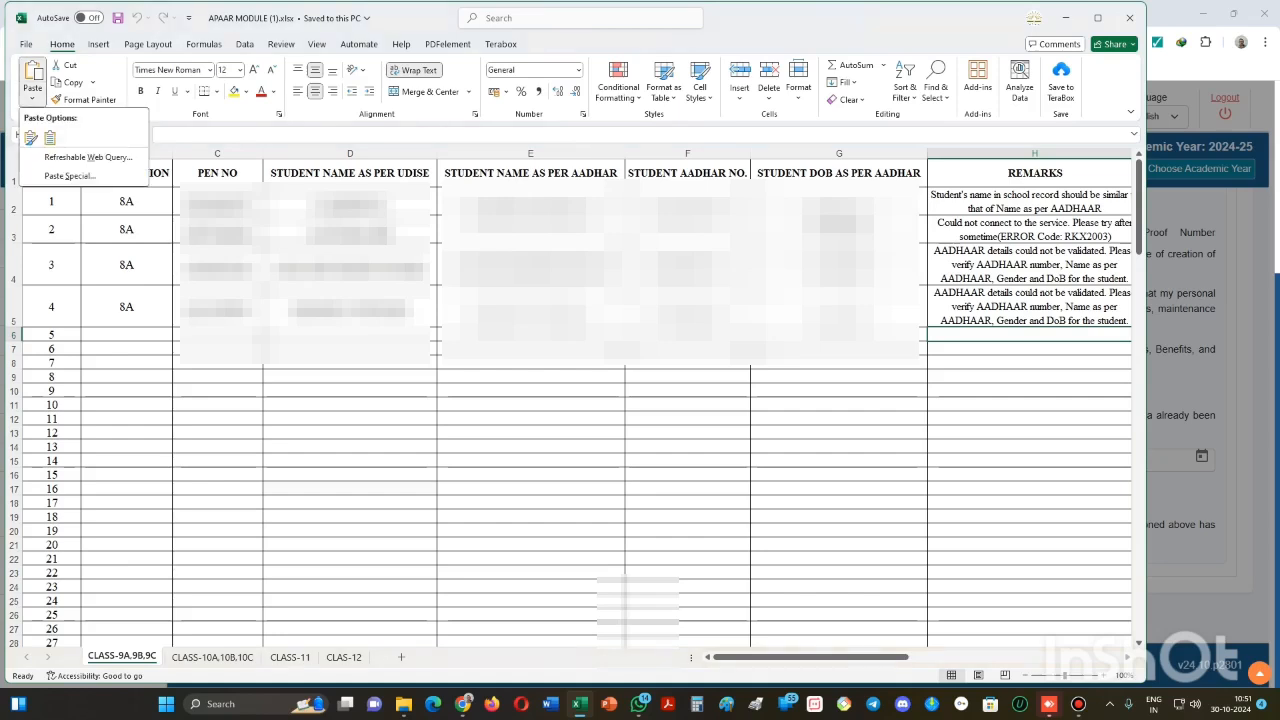
left_click(50, 138)
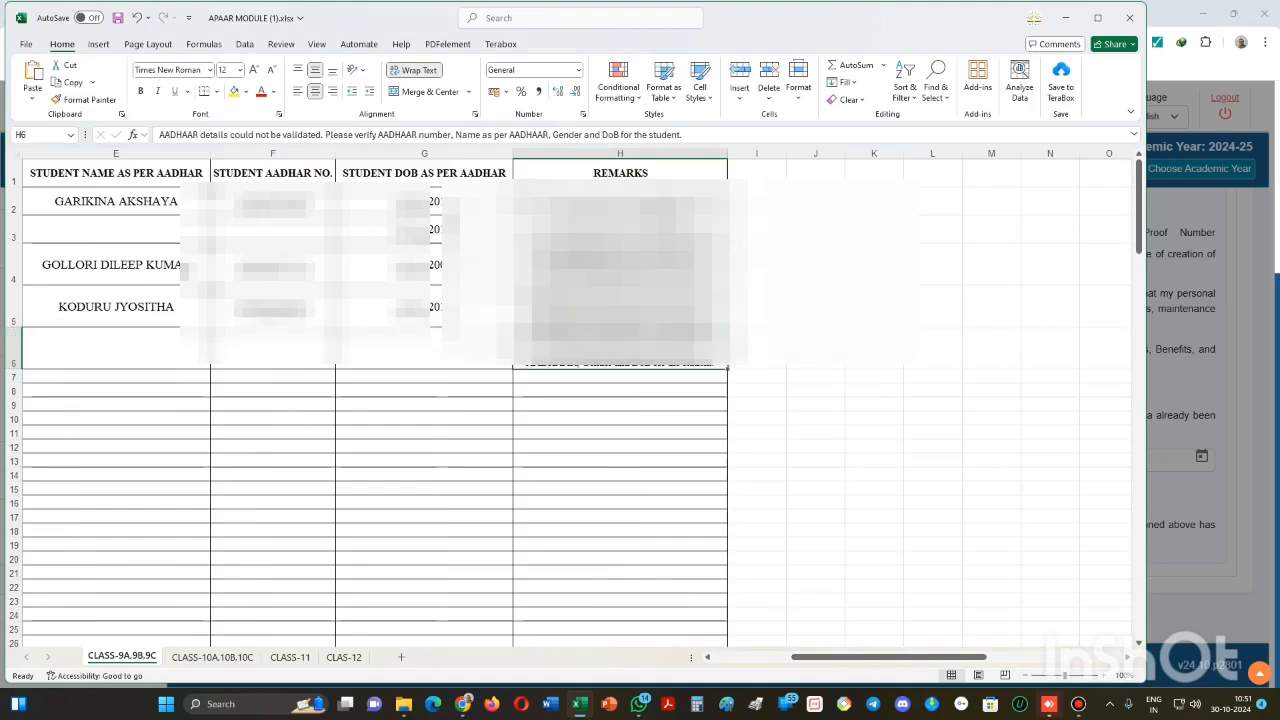
left_click_drag(889, 657, 806, 657)
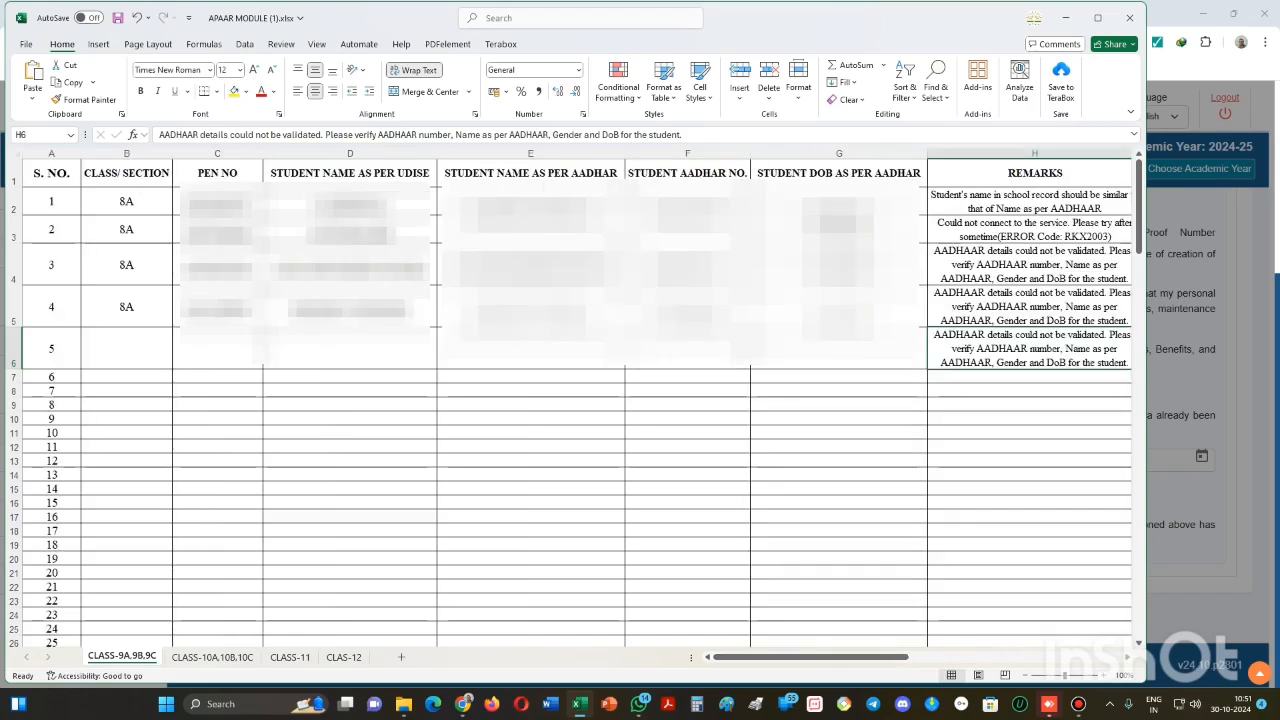
- Enter class 8A in cell B6
left_click(126, 348)
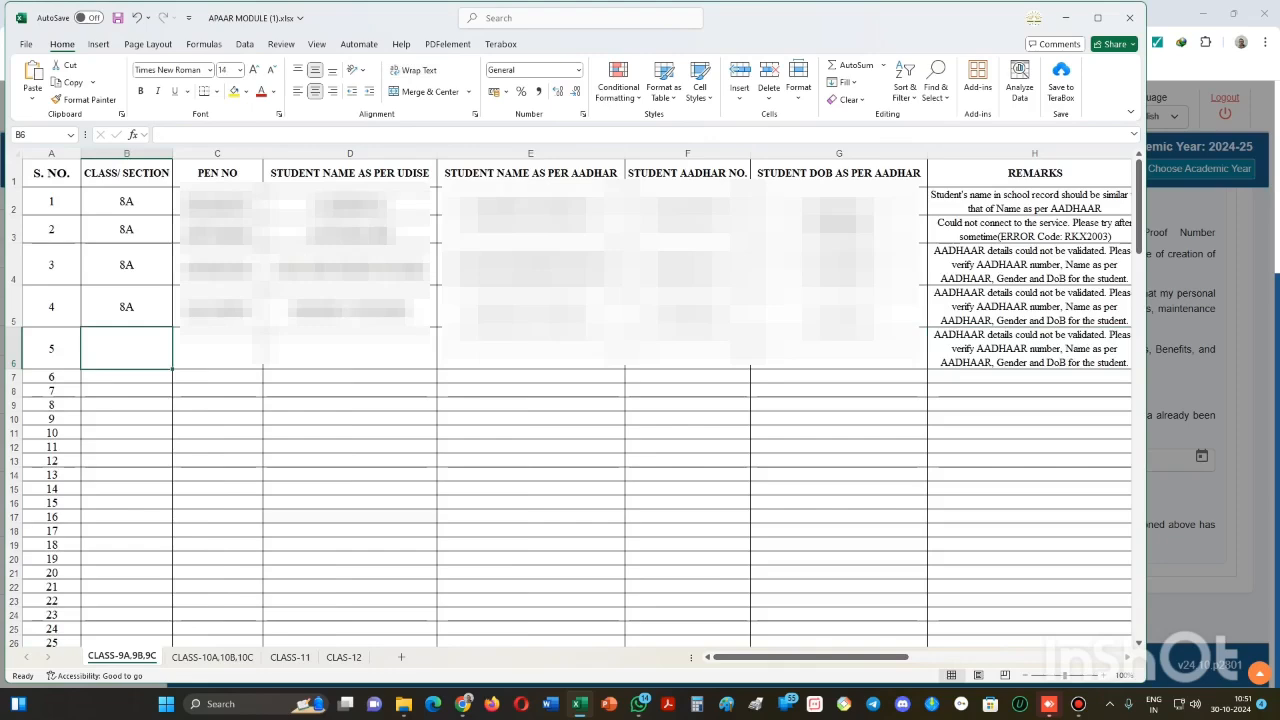
type("8A")
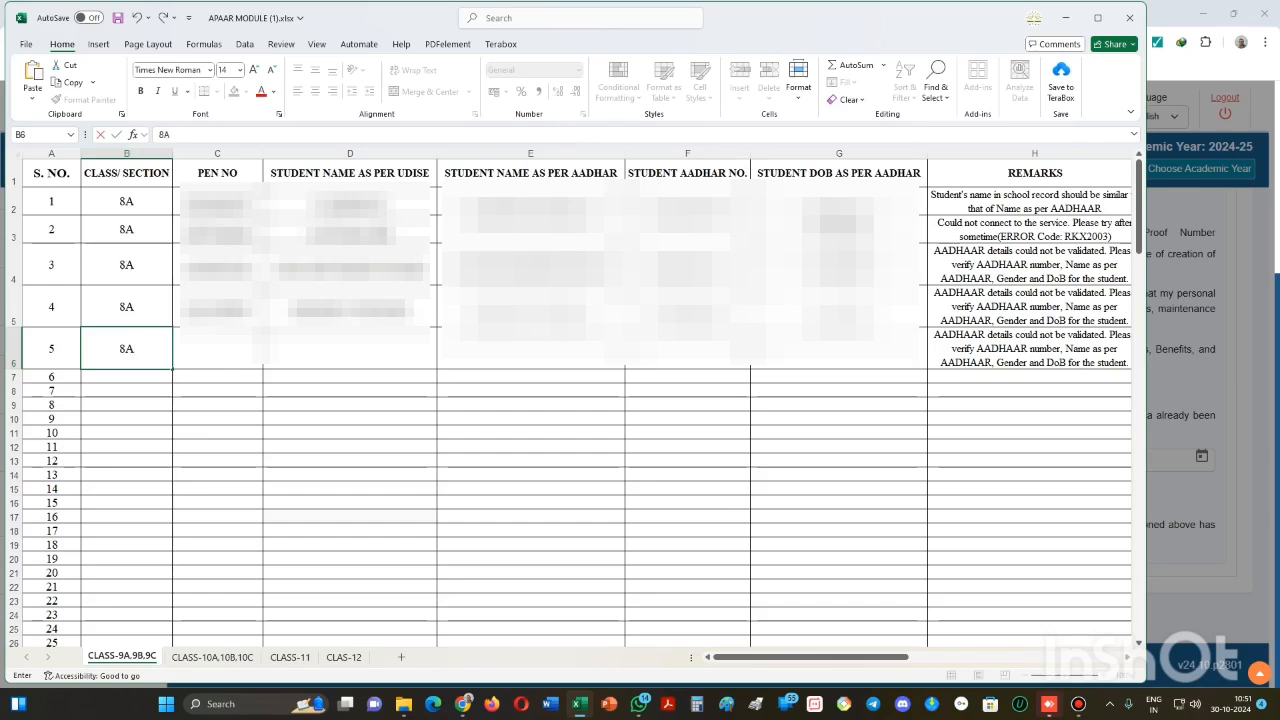
key("Tab")
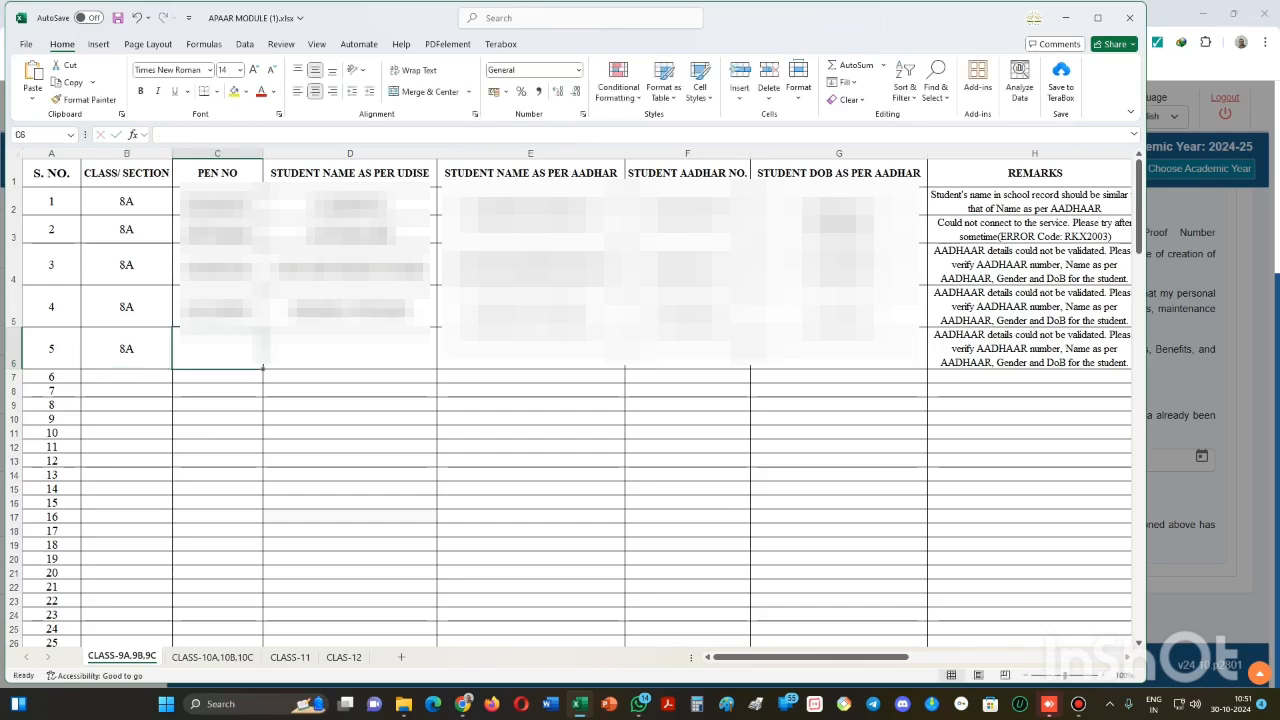
left_click(1066, 18)
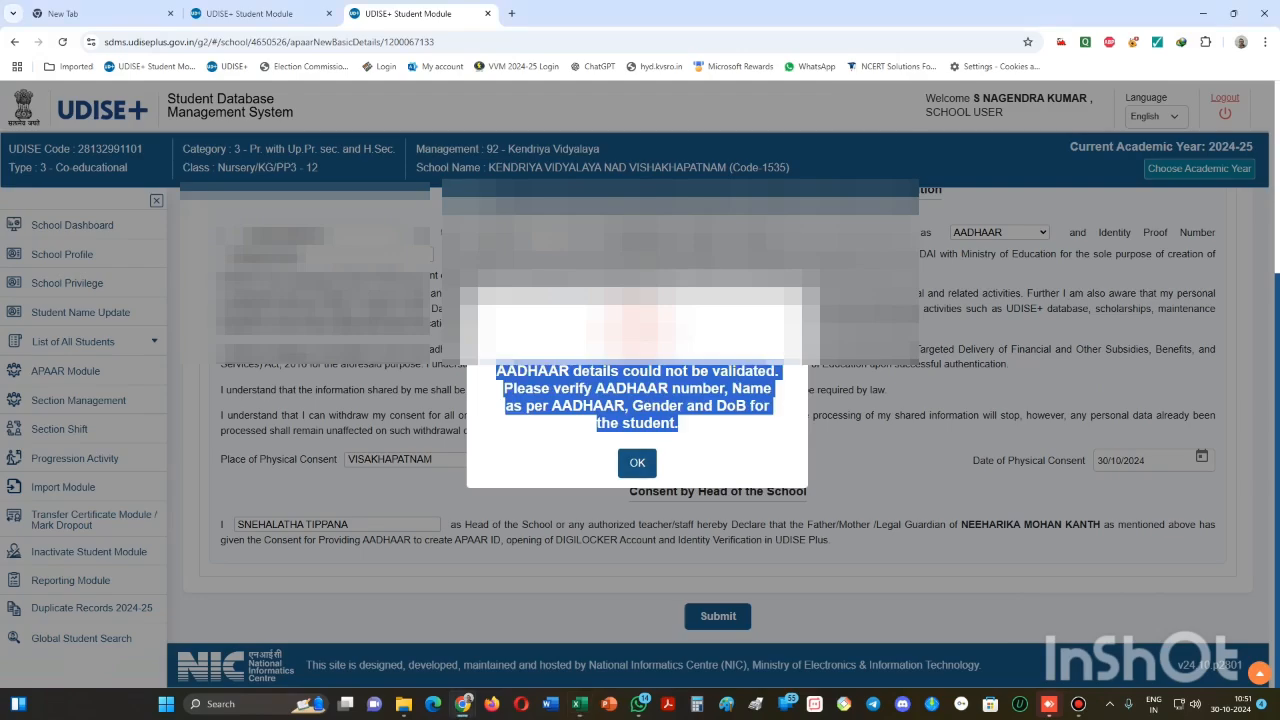
- Dismiss the error alert and delete the stray D from the father's name
left_click(637, 463)
scroll(720, 437, "up", 3)
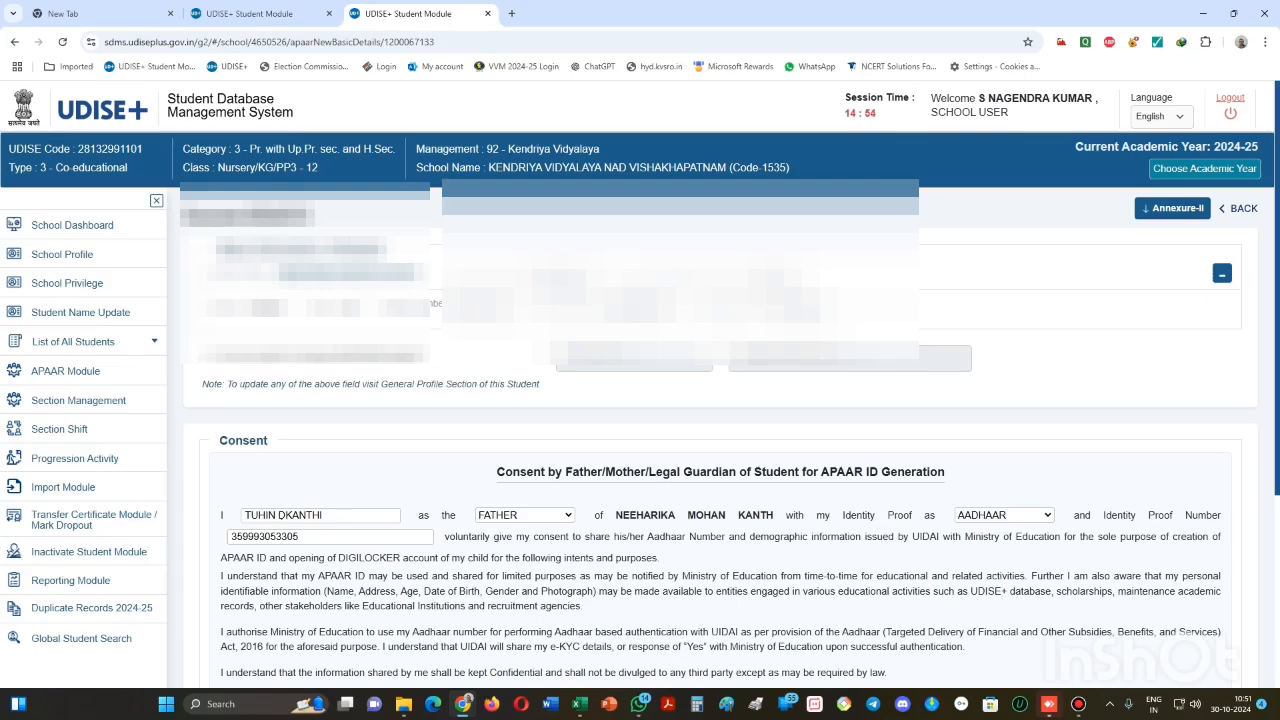
scroll(720, 450, "down", 1)
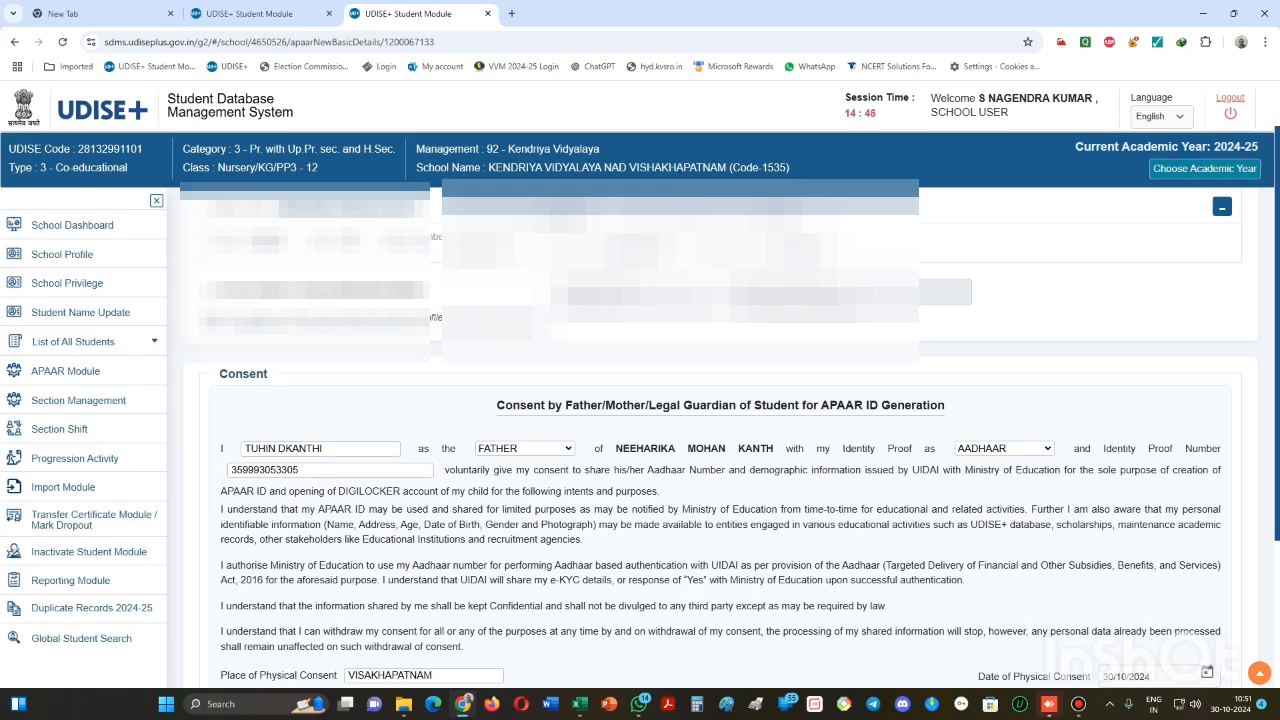
left_click(281, 448)
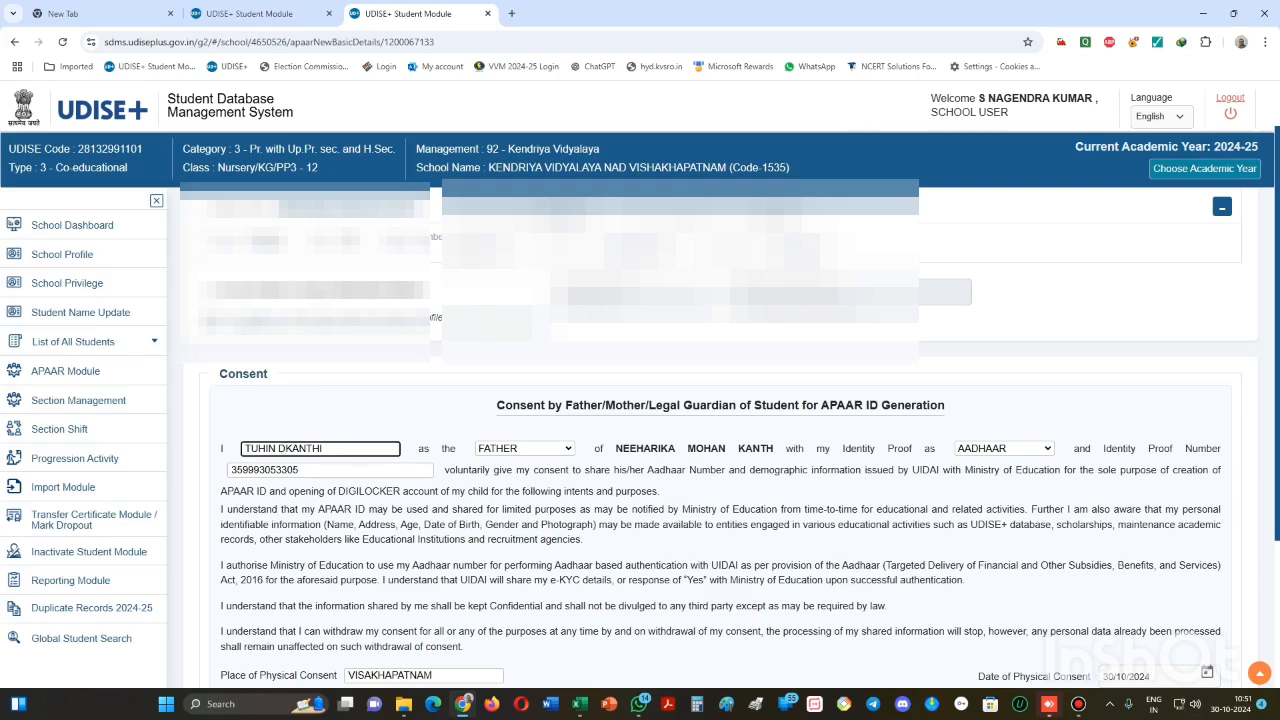
key("BackSpace")
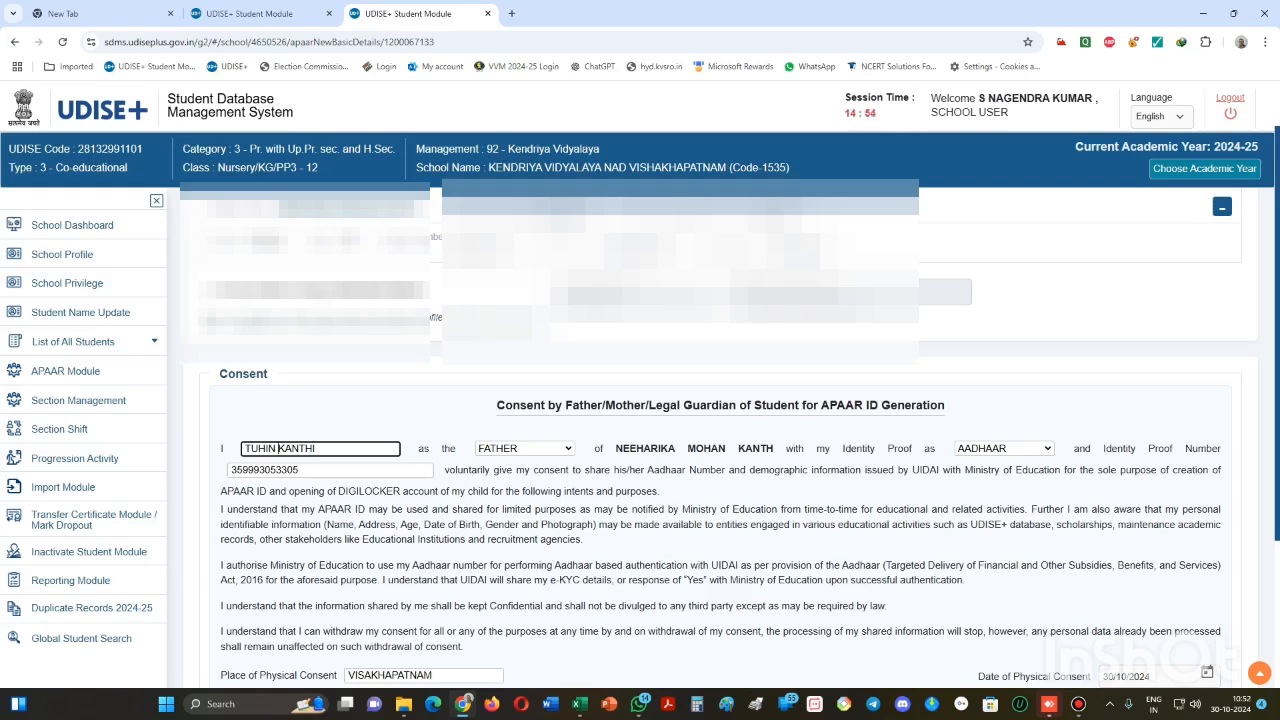
- Copy the student's PEN from the consent page
scroll(720, 450, "up", 1)
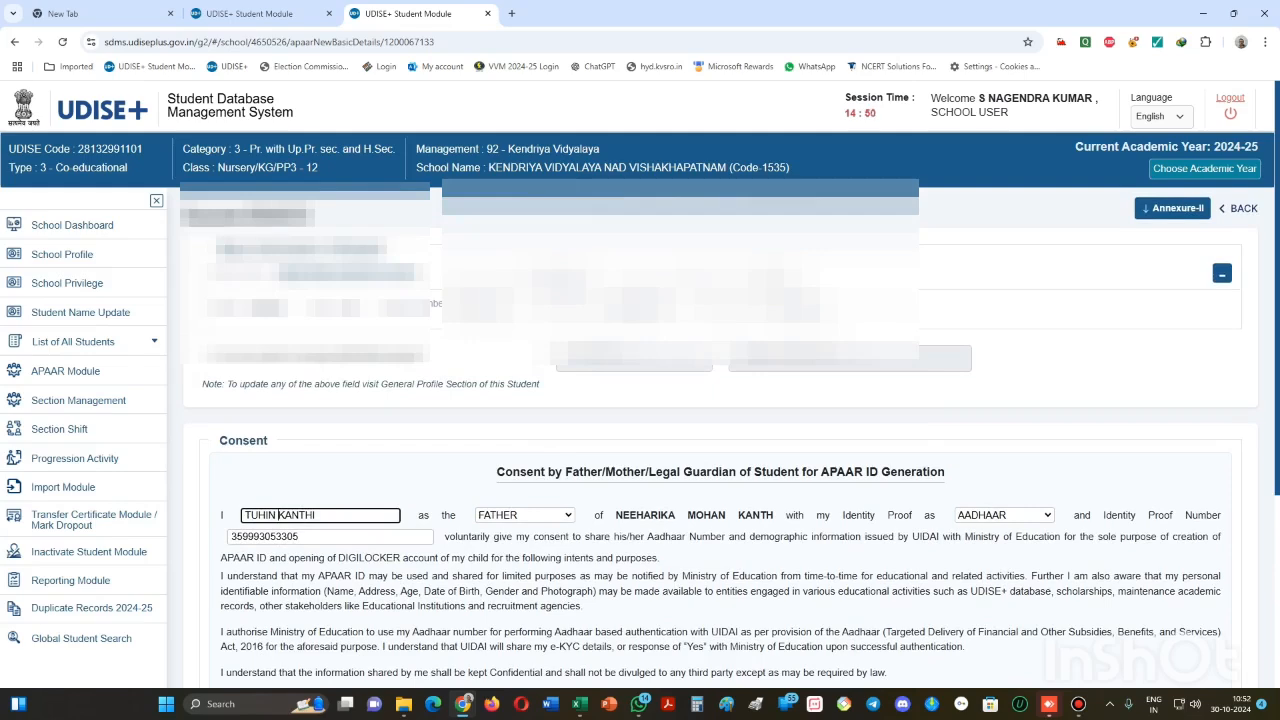
left_click_drag(534, 282, 588, 282)
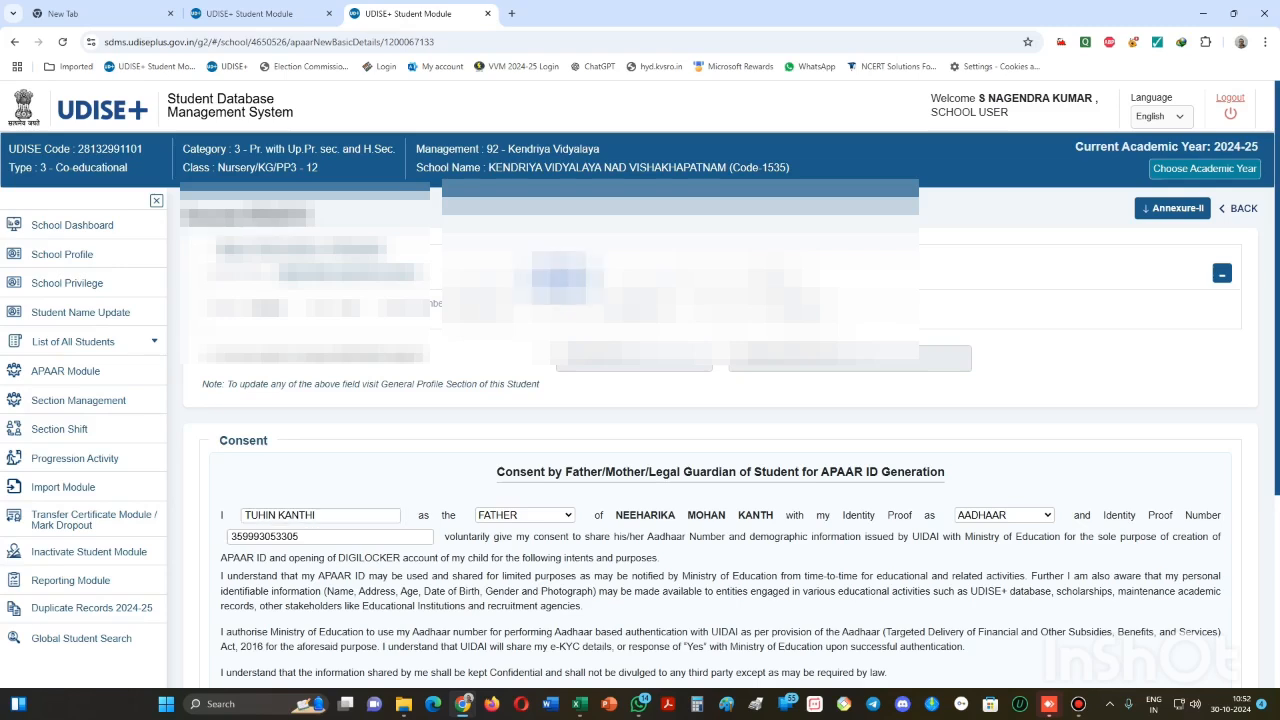
left_click(579, 703)
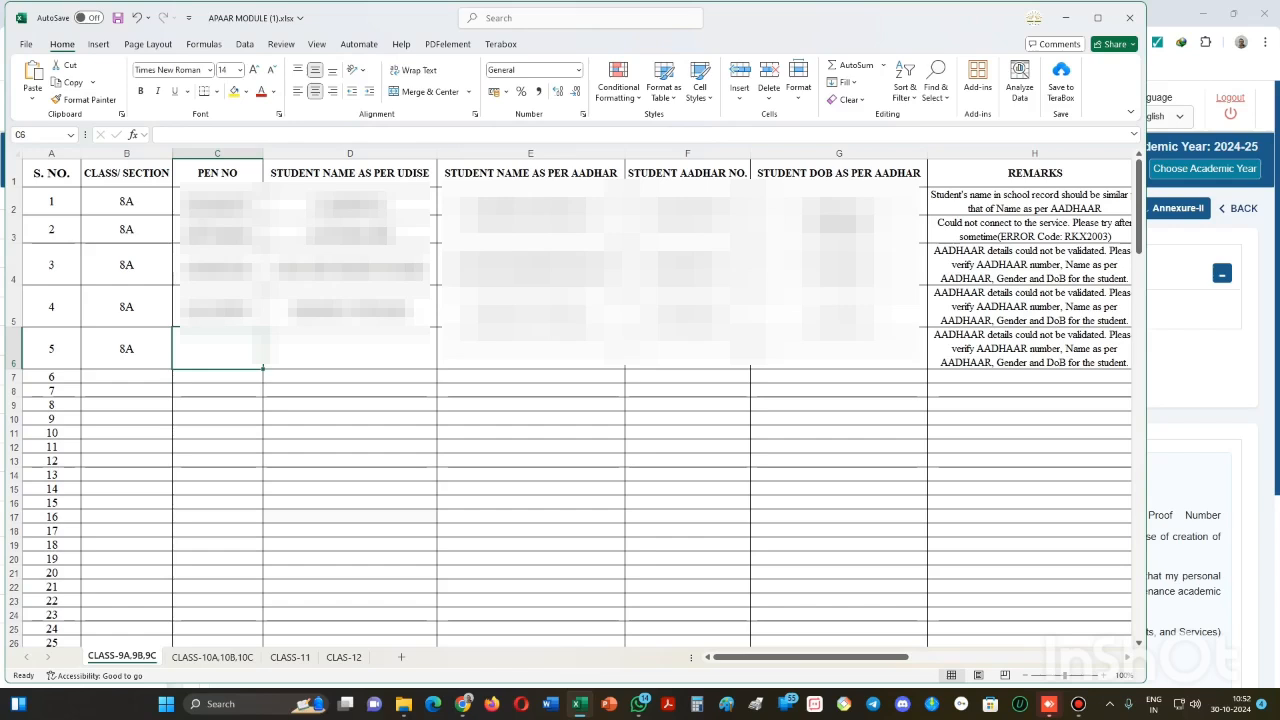
- Paste the student's PEN into C6
left_click(33, 97)
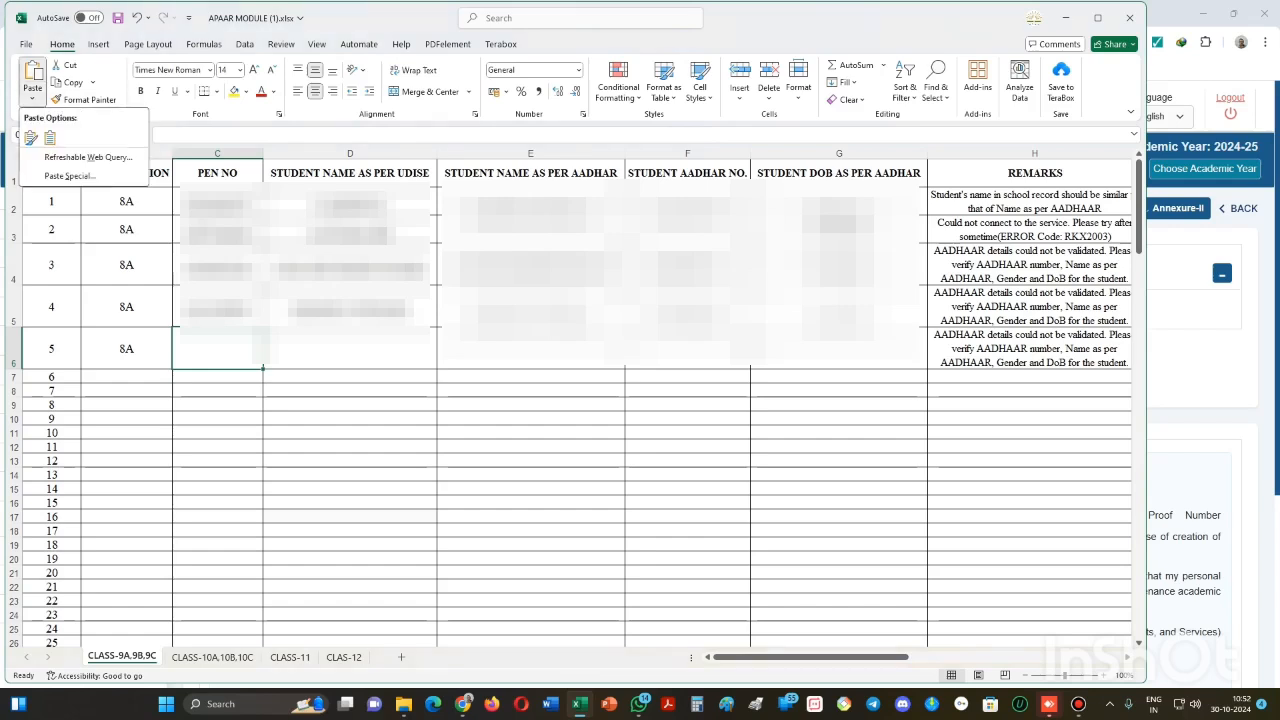
left_click(49, 137)
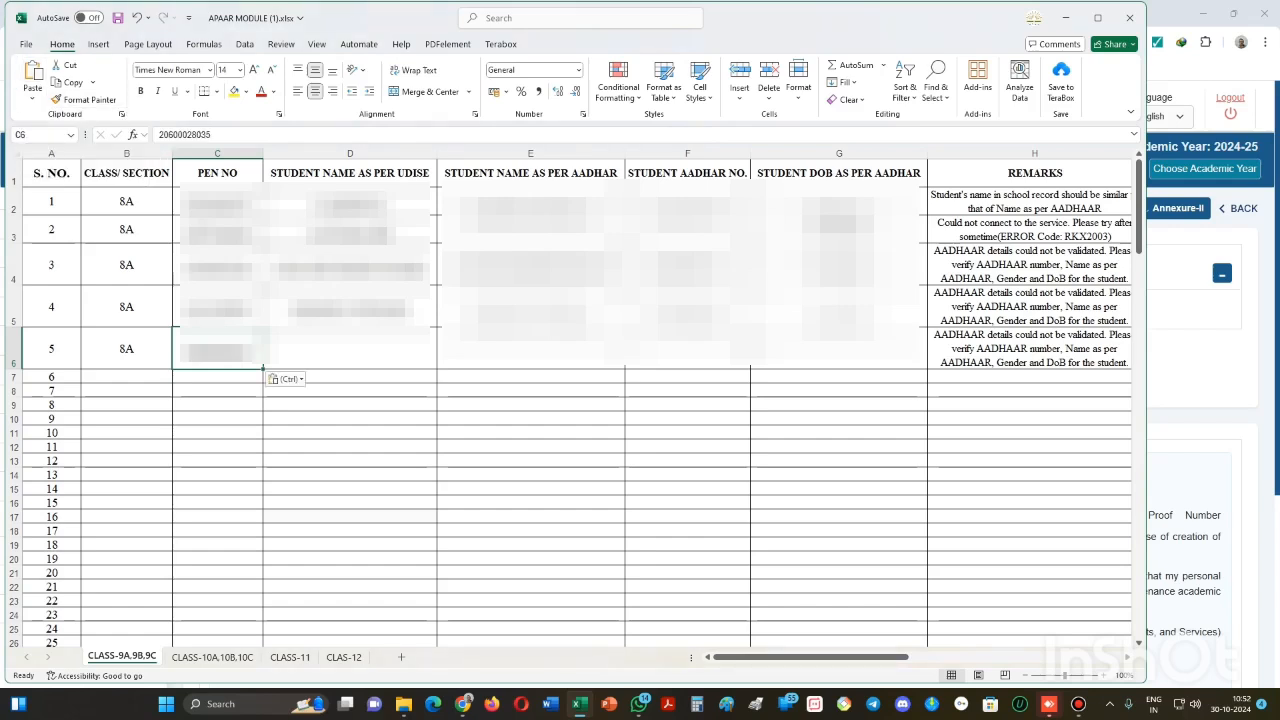
left_click(350, 349)
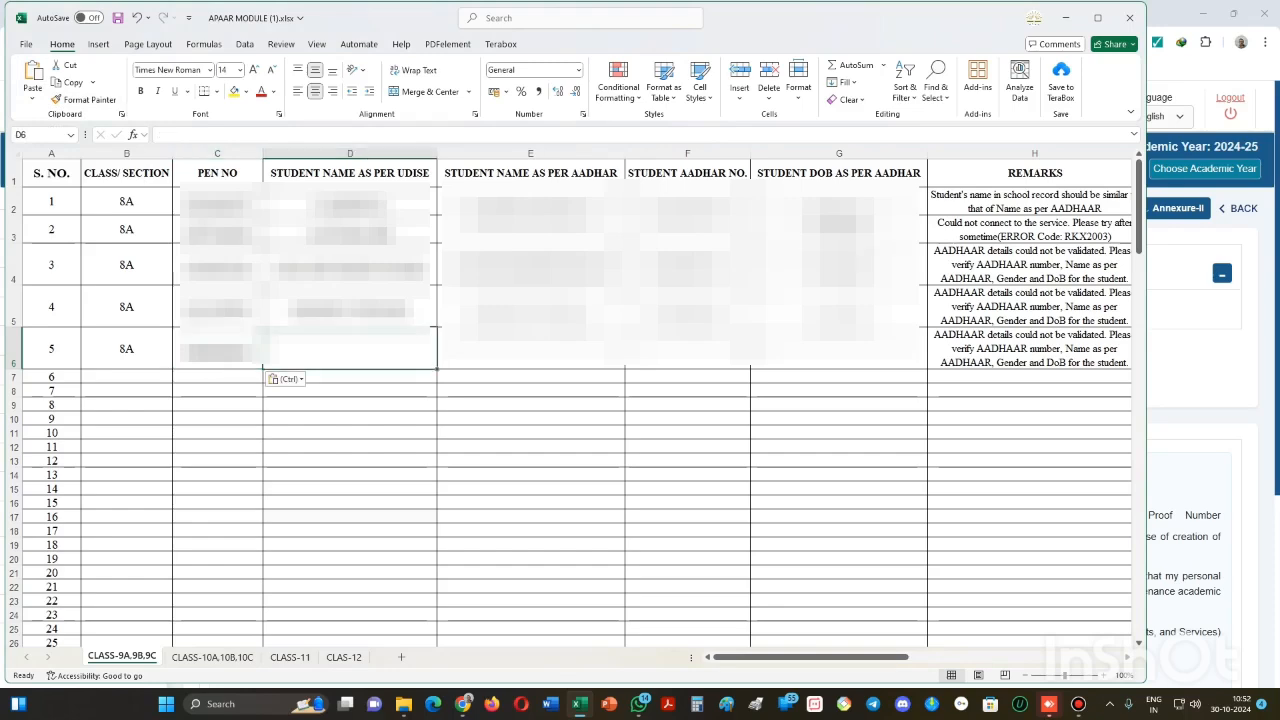
key("alt+Tab")
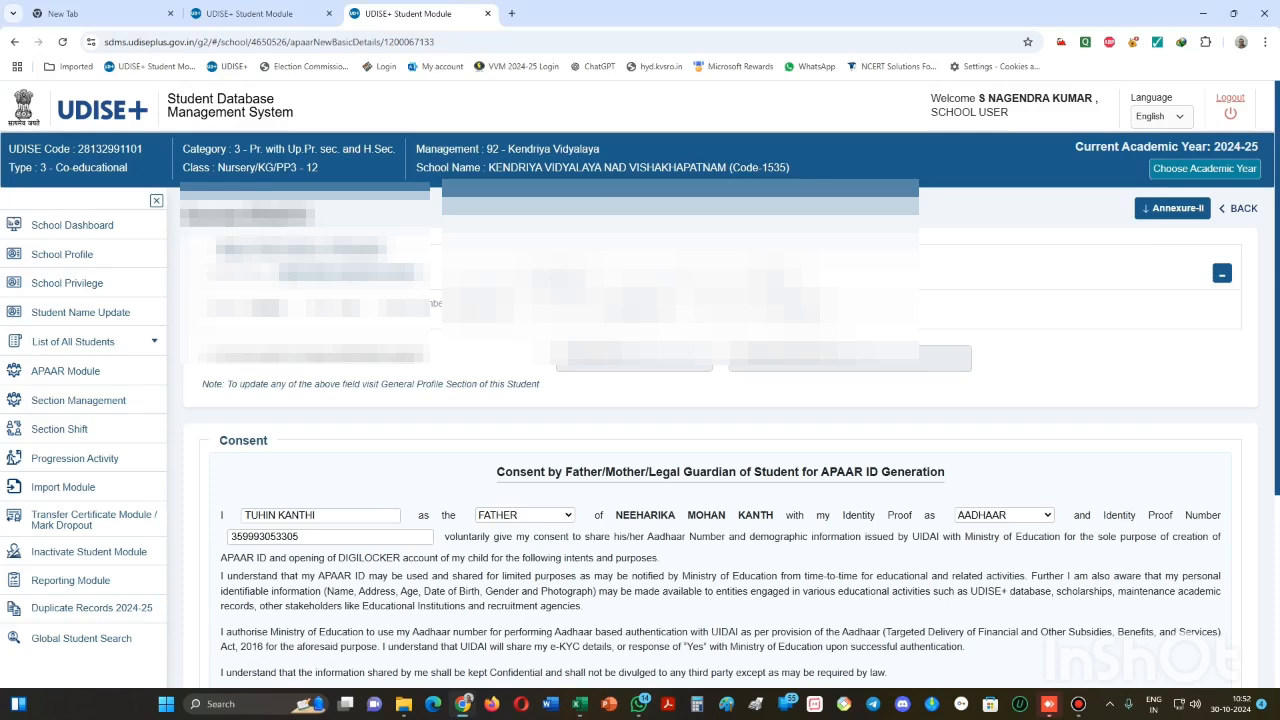
scroll(730, 430, "down", 2)
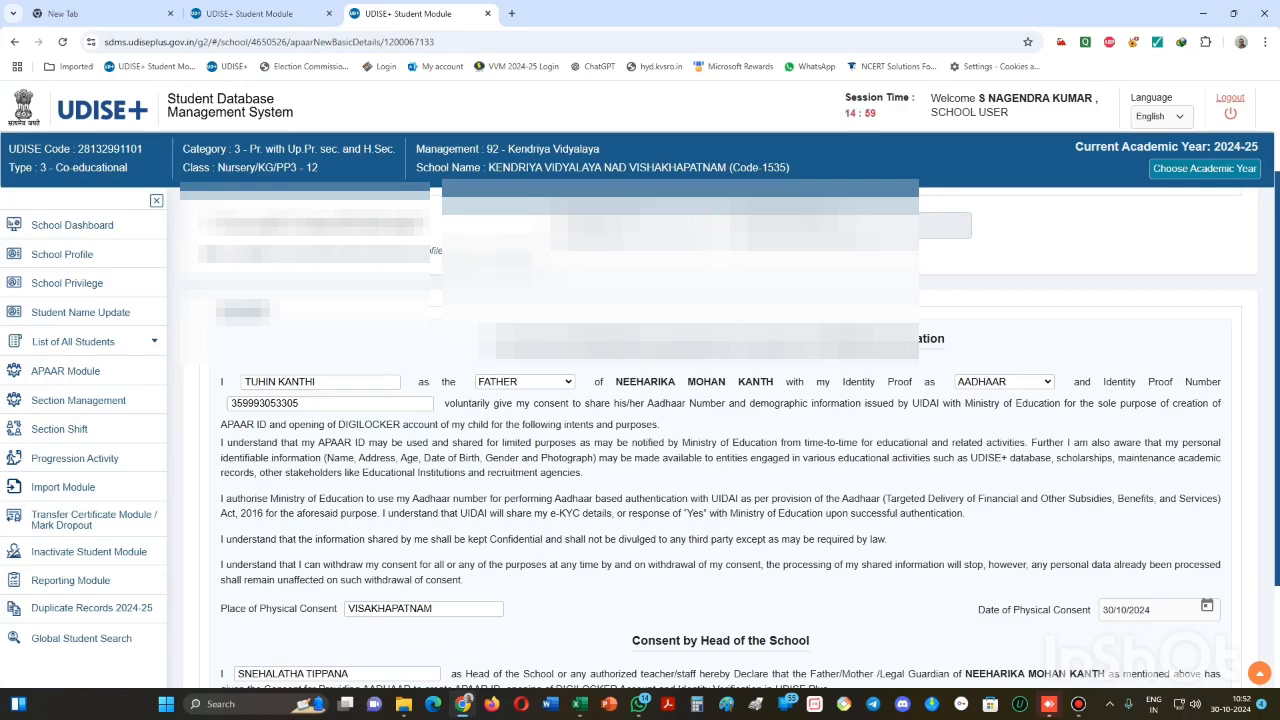
scroll(720, 430, "up", 2)
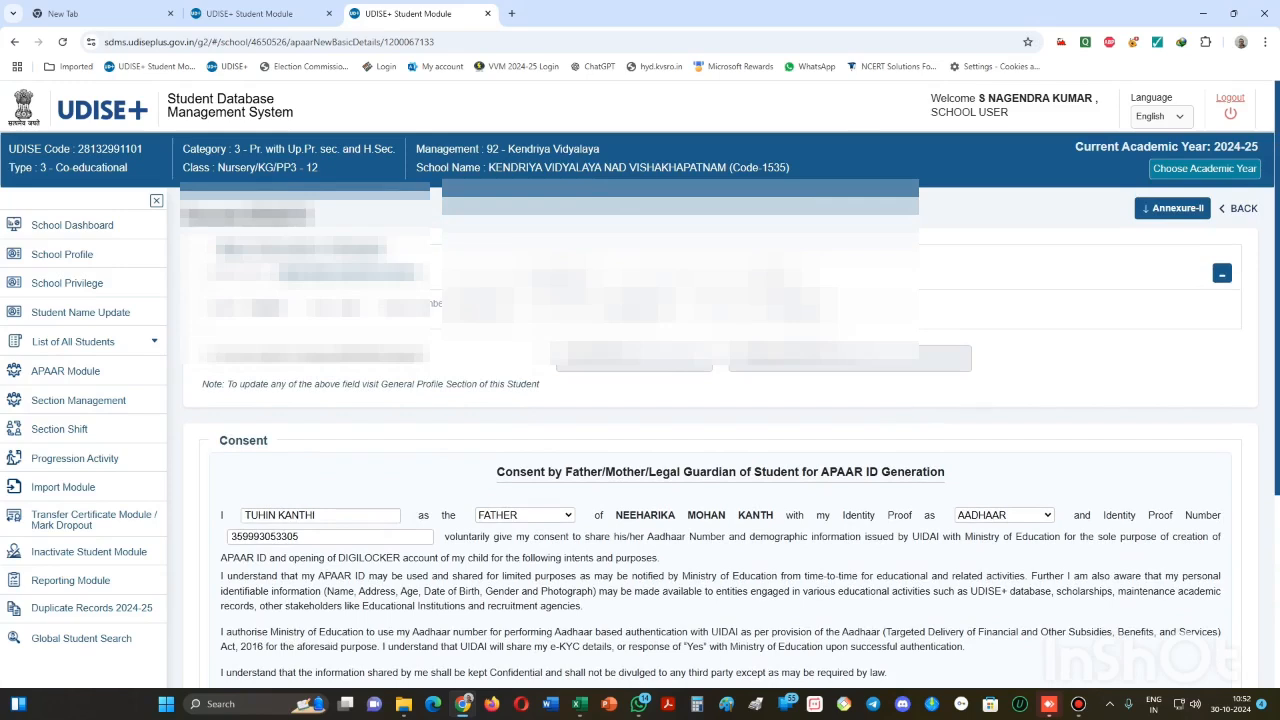
- Copy the student's name from the consent form into E6
left_click_drag(616, 515, 774, 515)
key("ctrl+c")
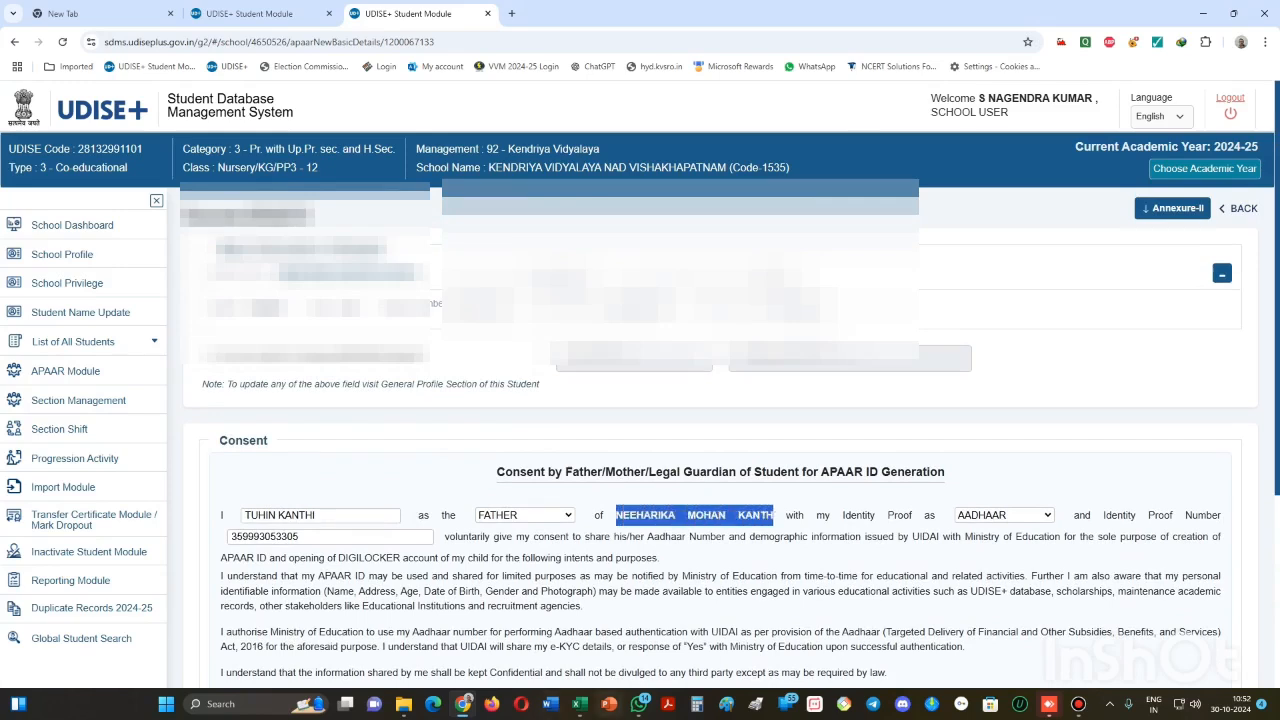
left_click(579, 704)
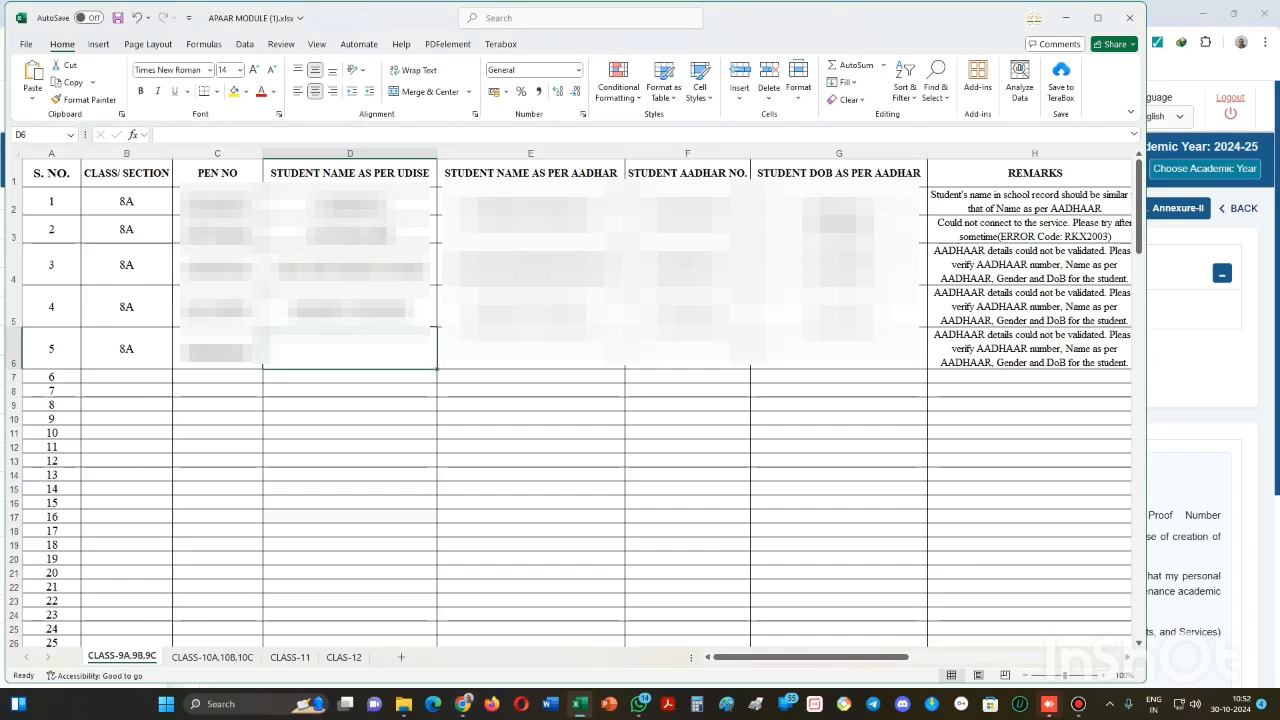
left_click(530, 349)
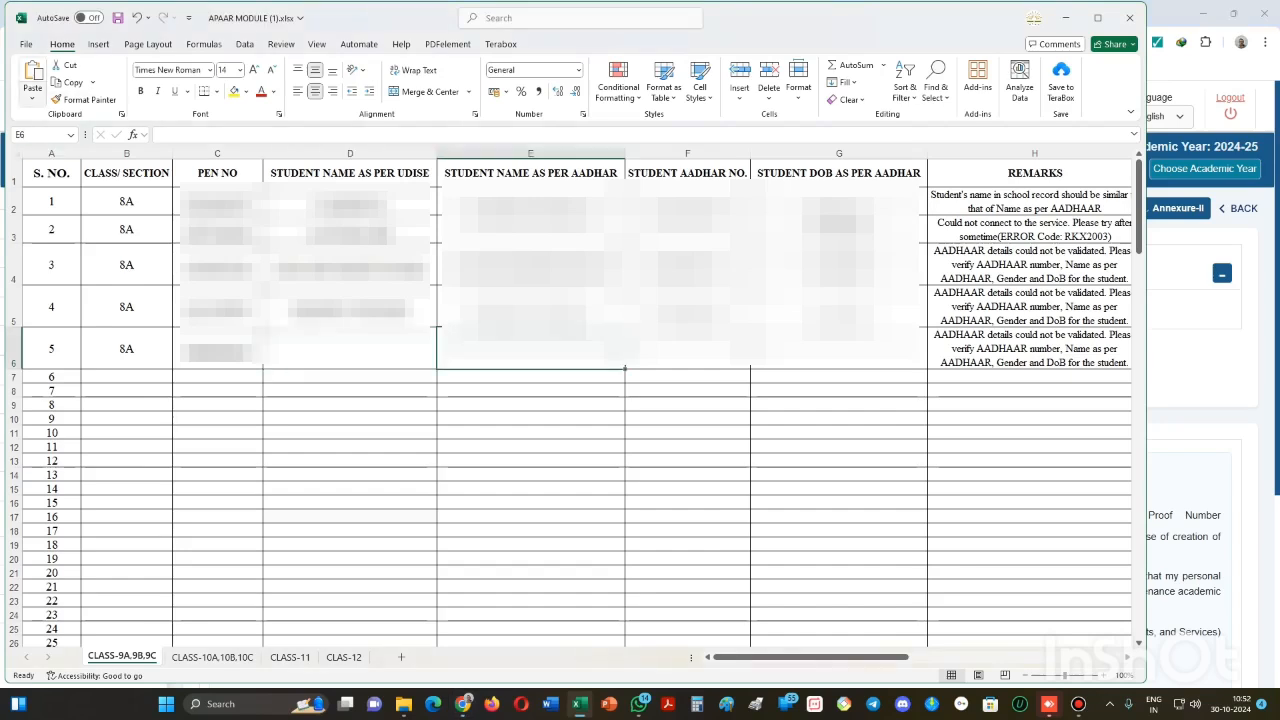
left_click(33, 97)
left_click(50, 137)
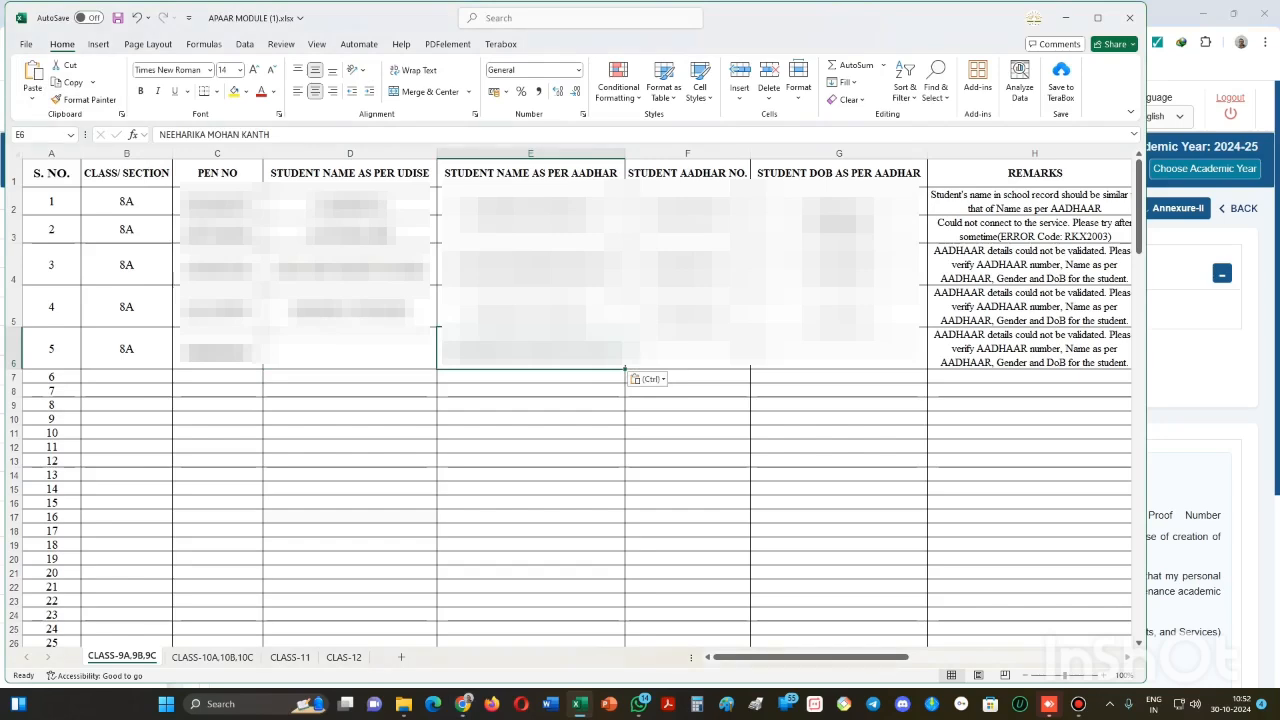
left_click(687, 349)
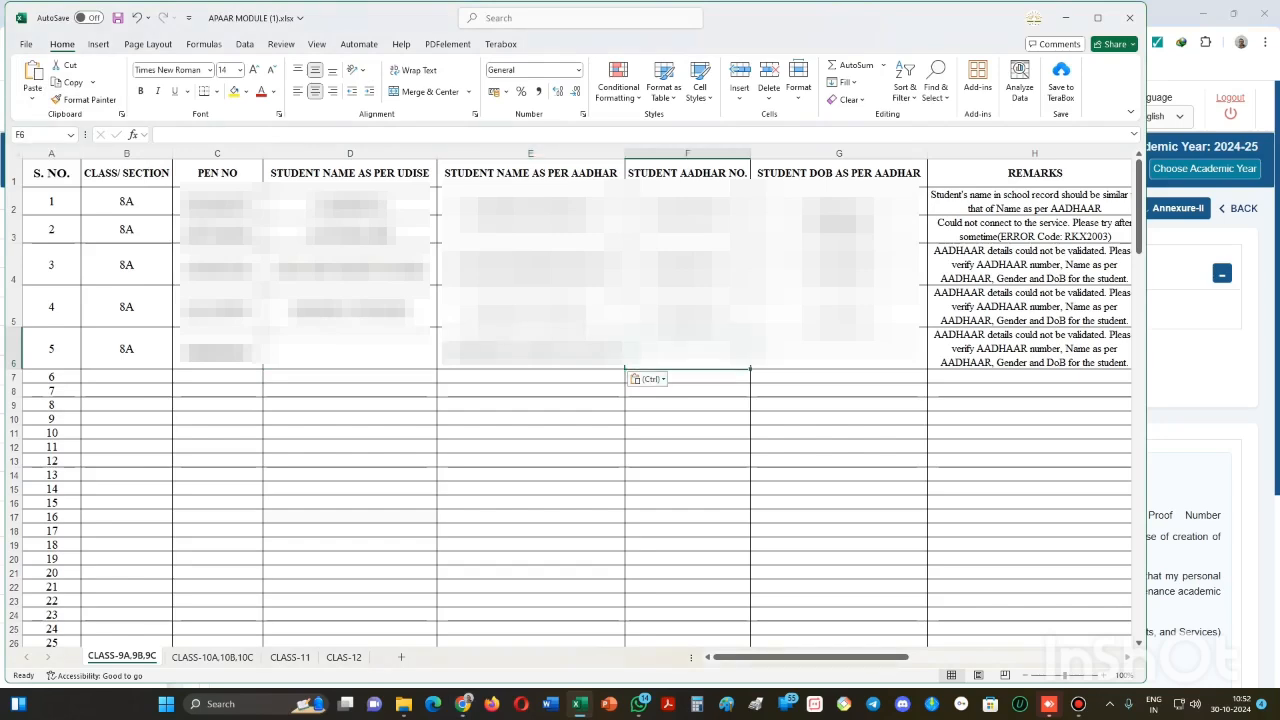
left_click(838, 349)
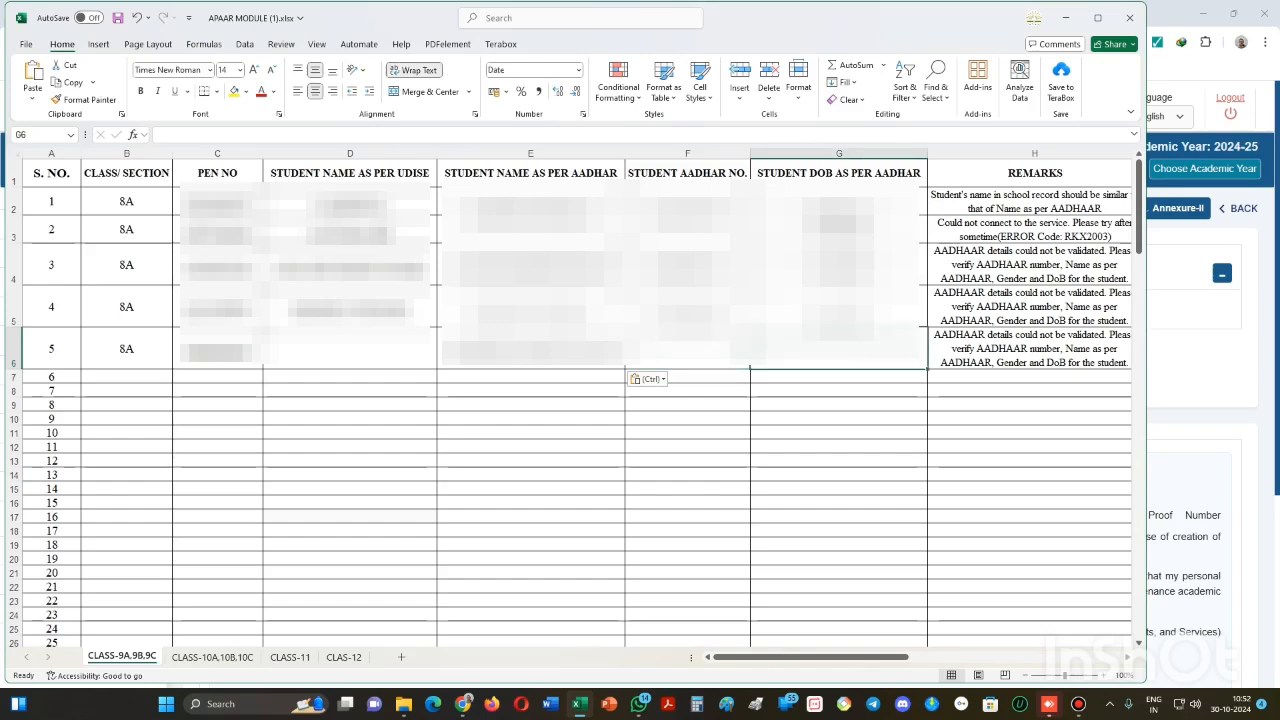
left_click(350, 348)
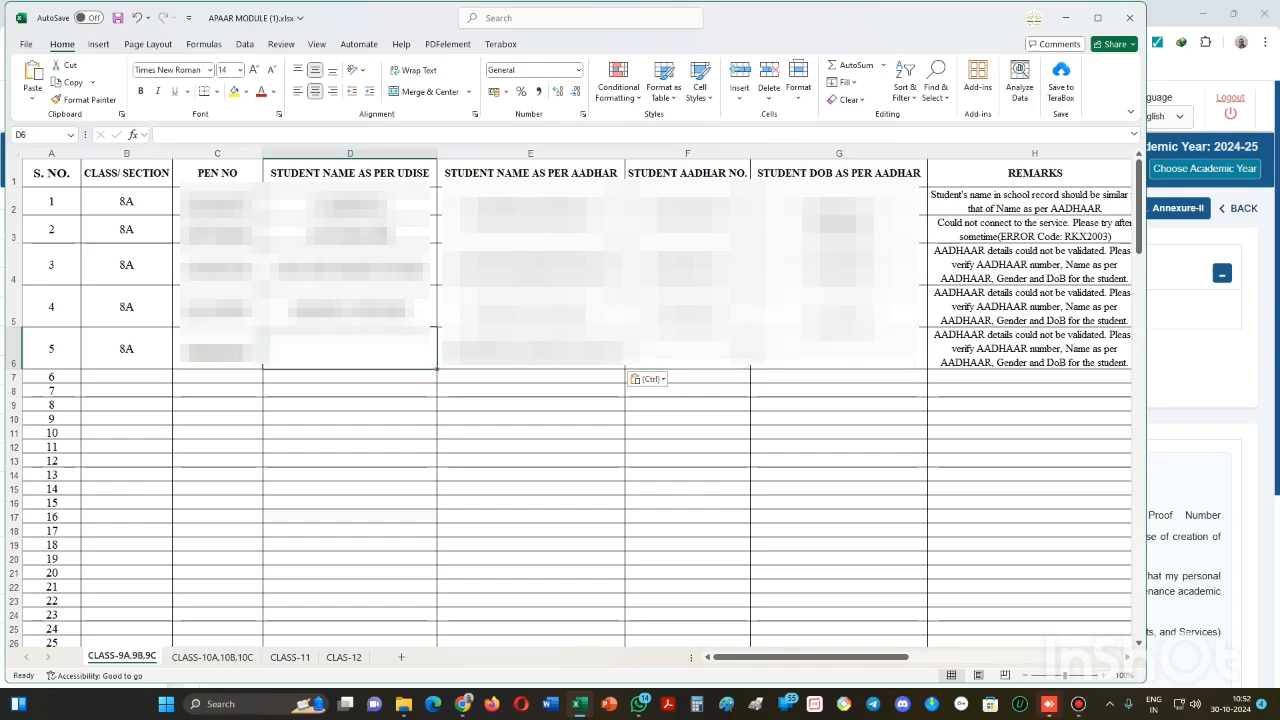
key("alt+Tab")
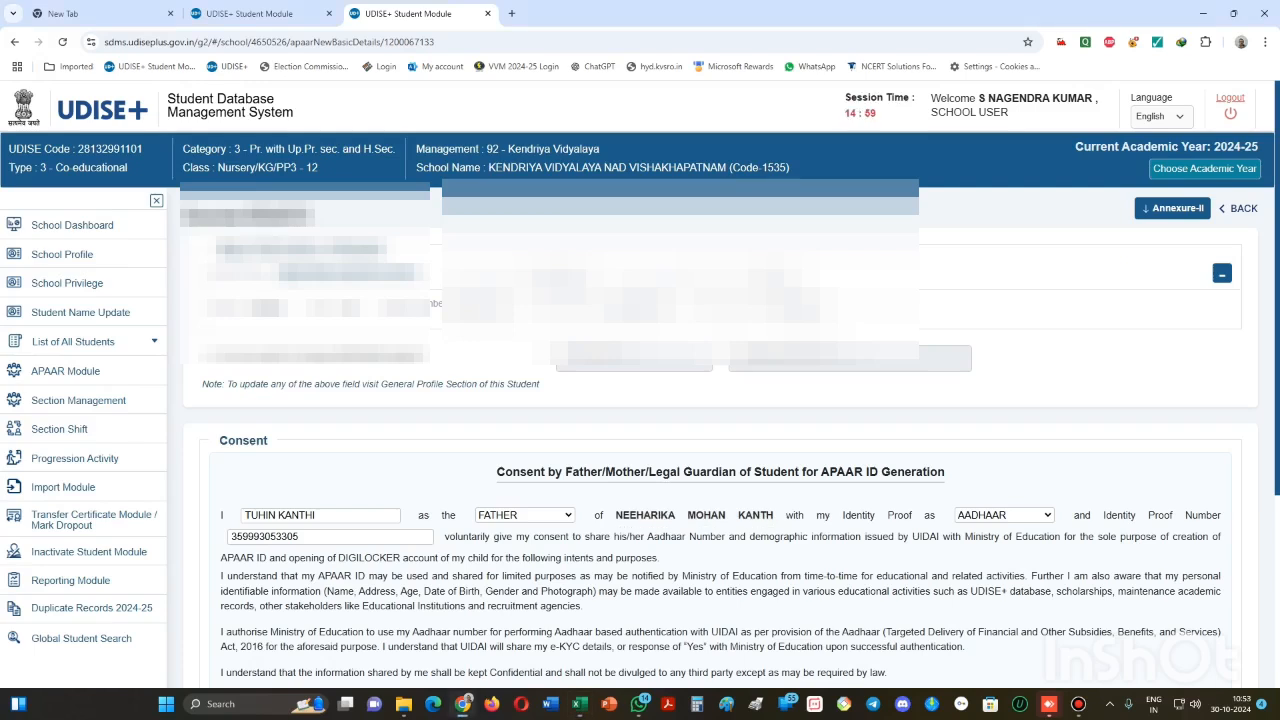
- Paste the student's date of birth into G6
left_click(772, 279)
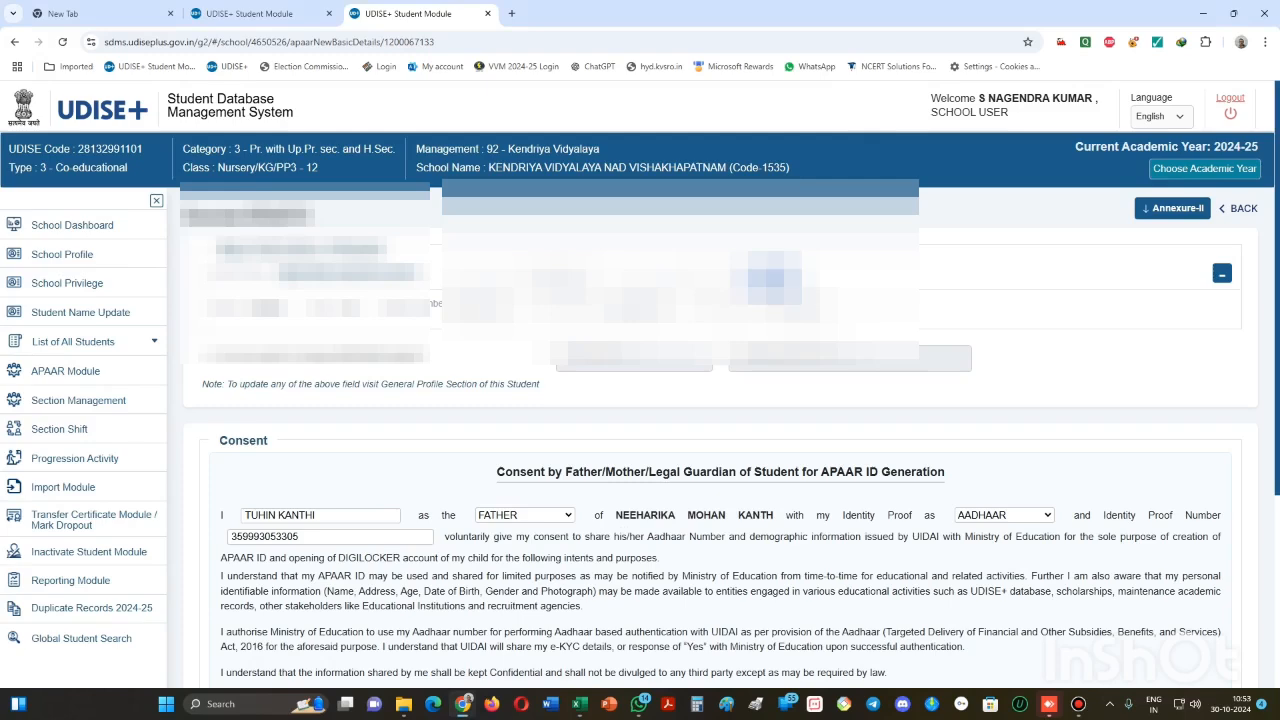
left_click(579, 703)
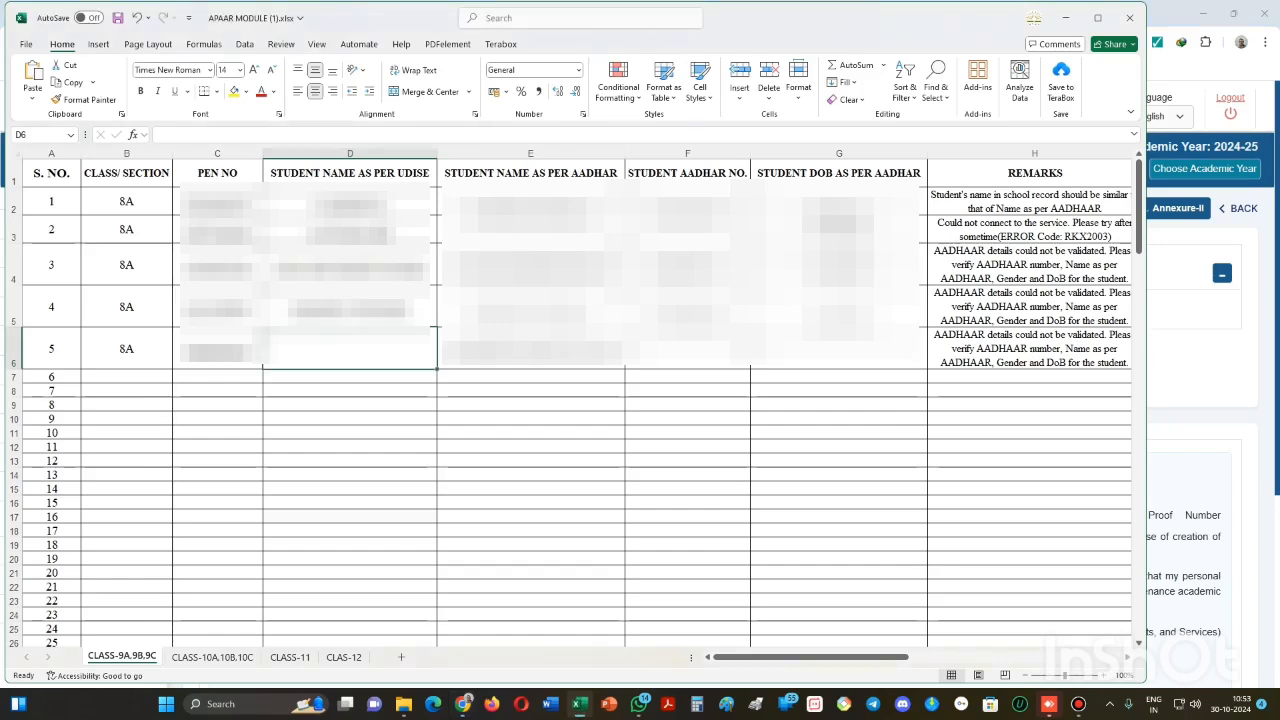
left_click(839, 349)
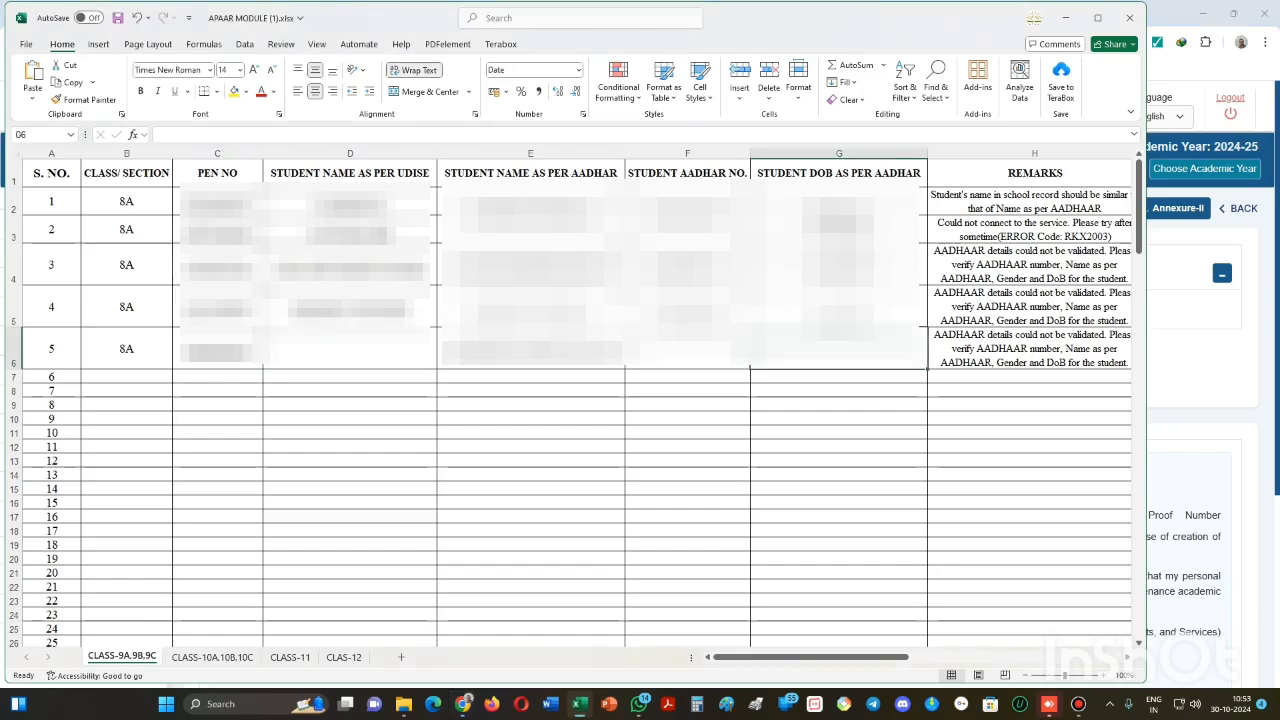
left_click(33, 95)
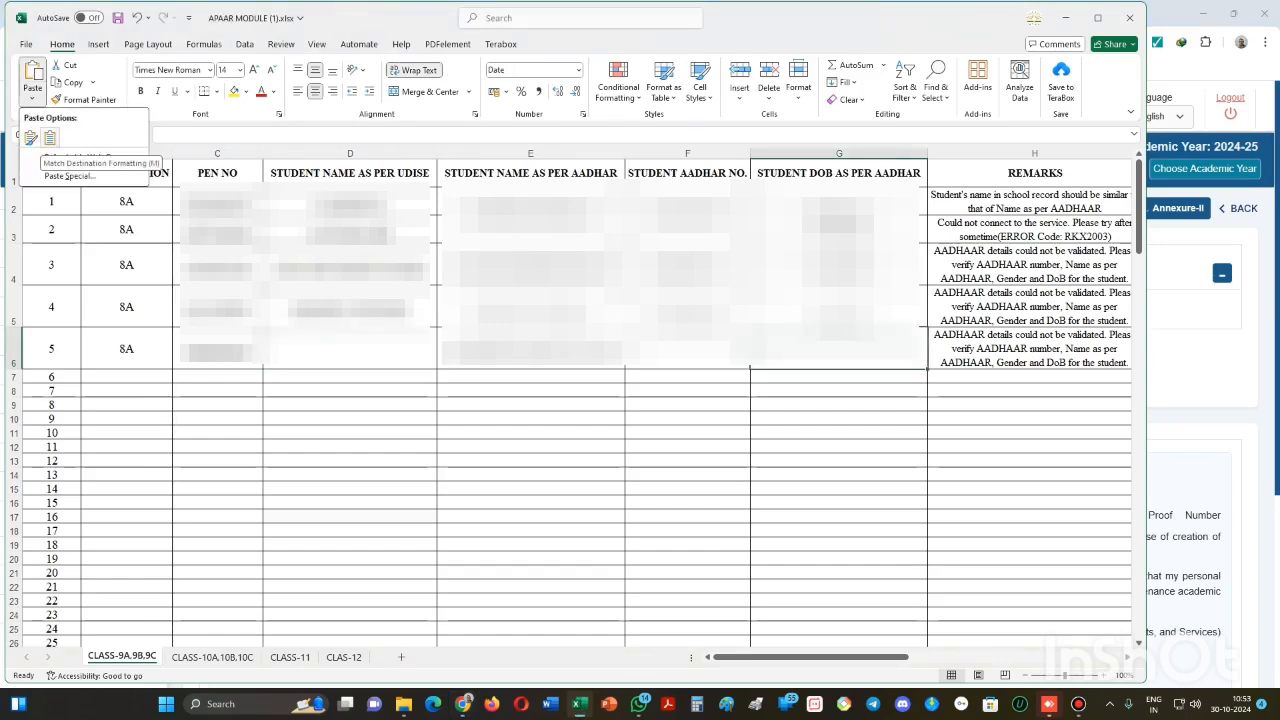
left_click(50, 138)
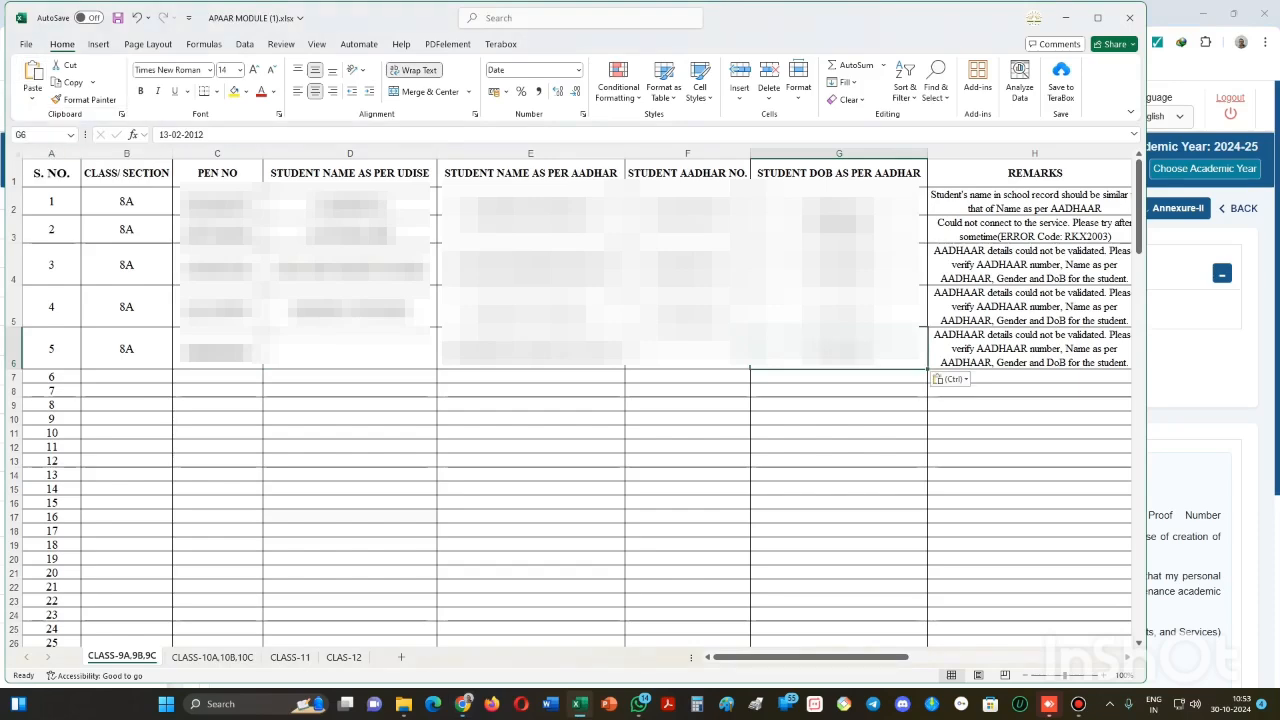
- Paste the student's name from the page header into D6, then undo it
left_click(350, 349)
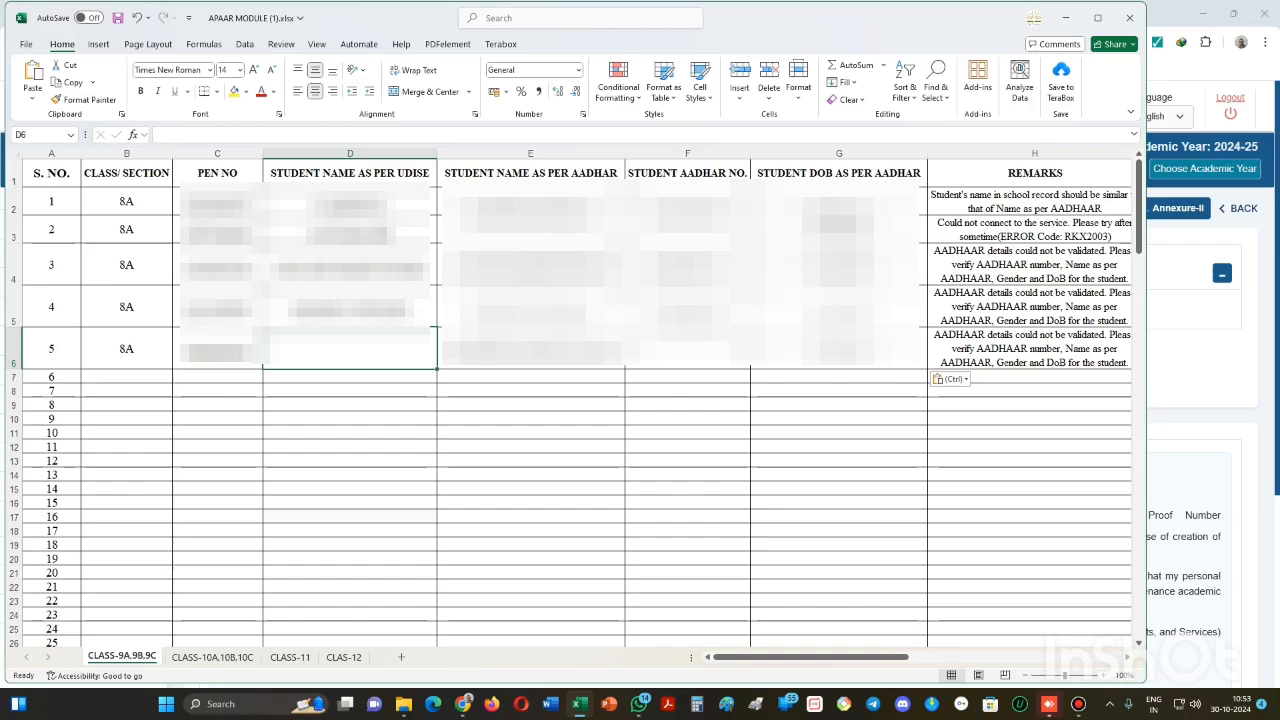
key("alt+Tab")
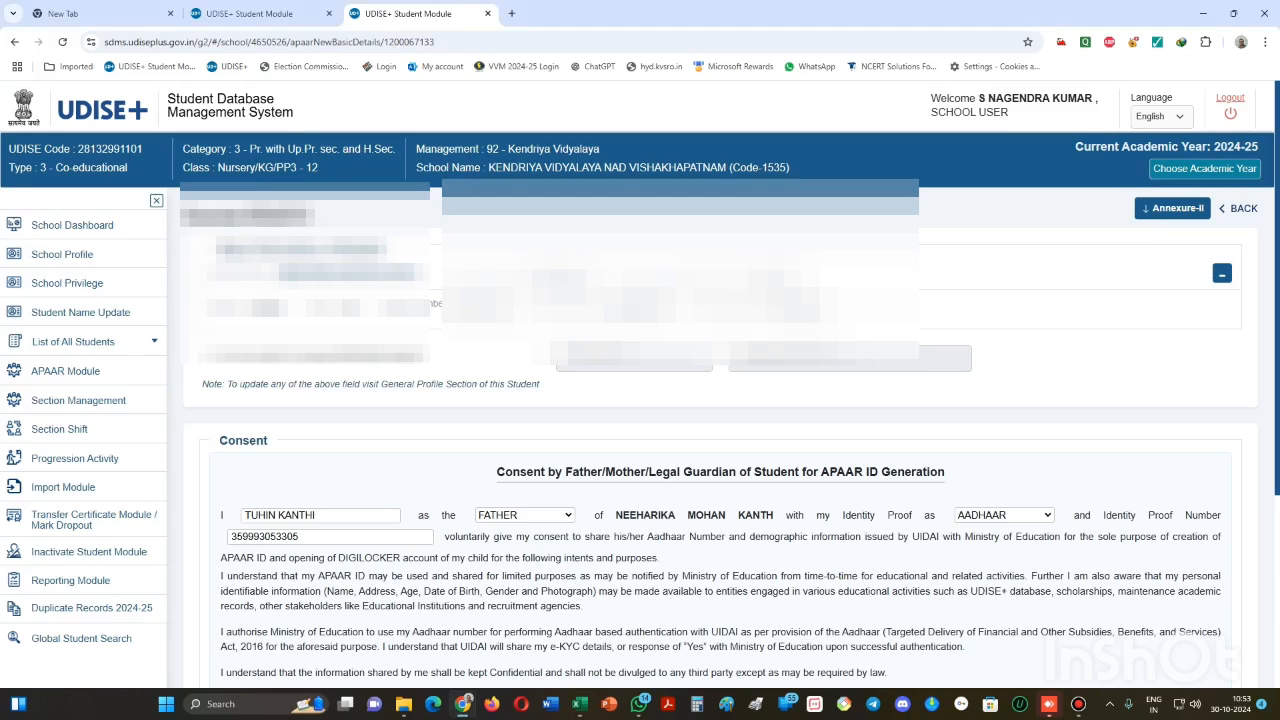
left_click_drag(278, 275, 340, 276)
left_click_drag(397, 276, 417, 276)
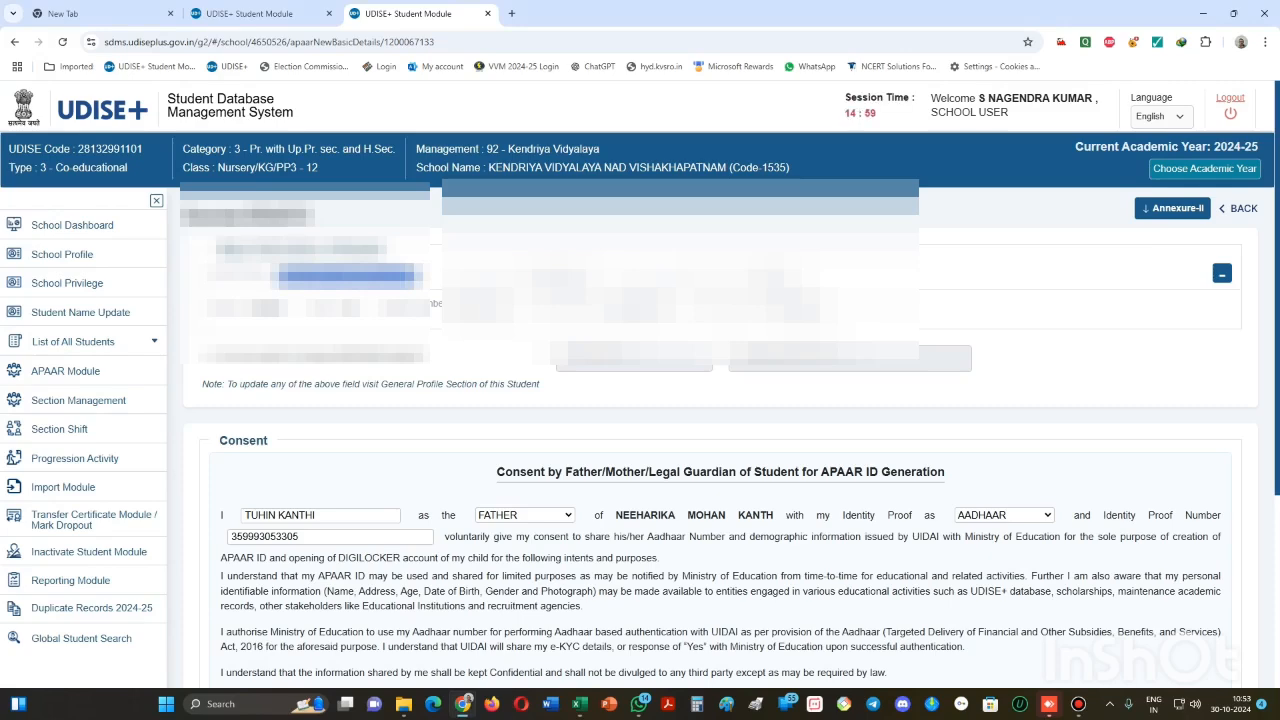
left_click(578, 704)
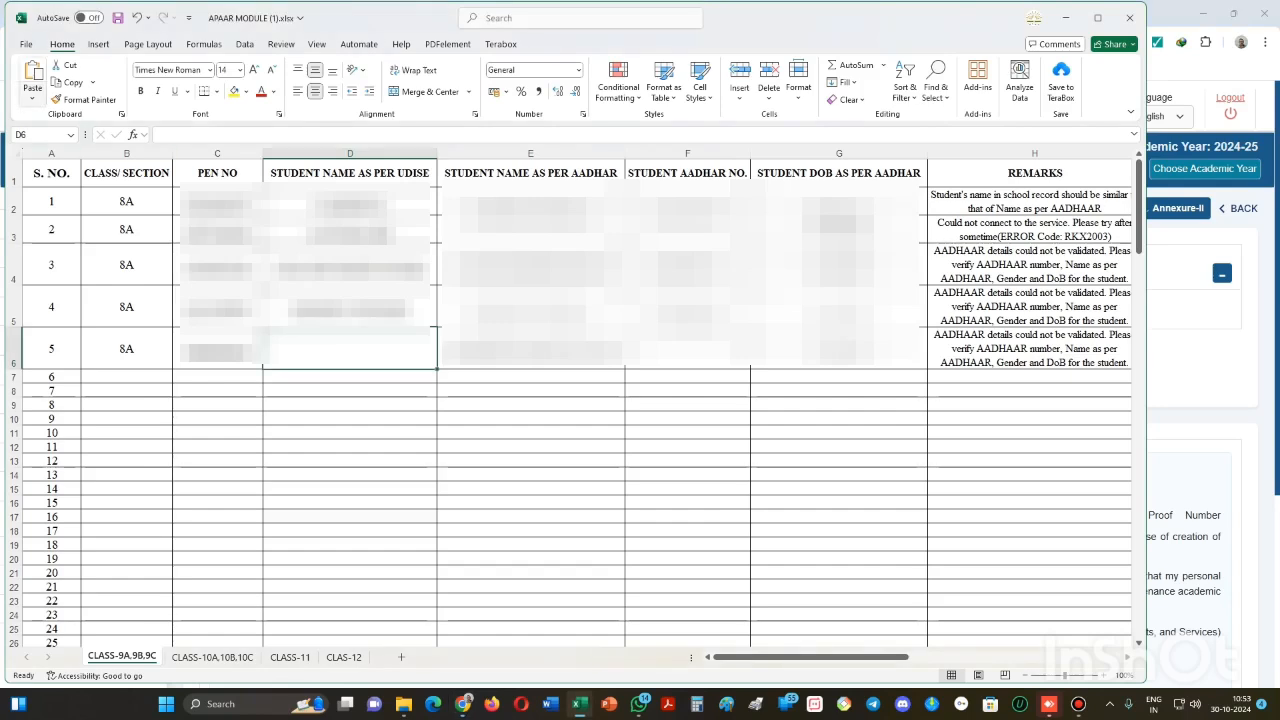
left_click(33, 95)
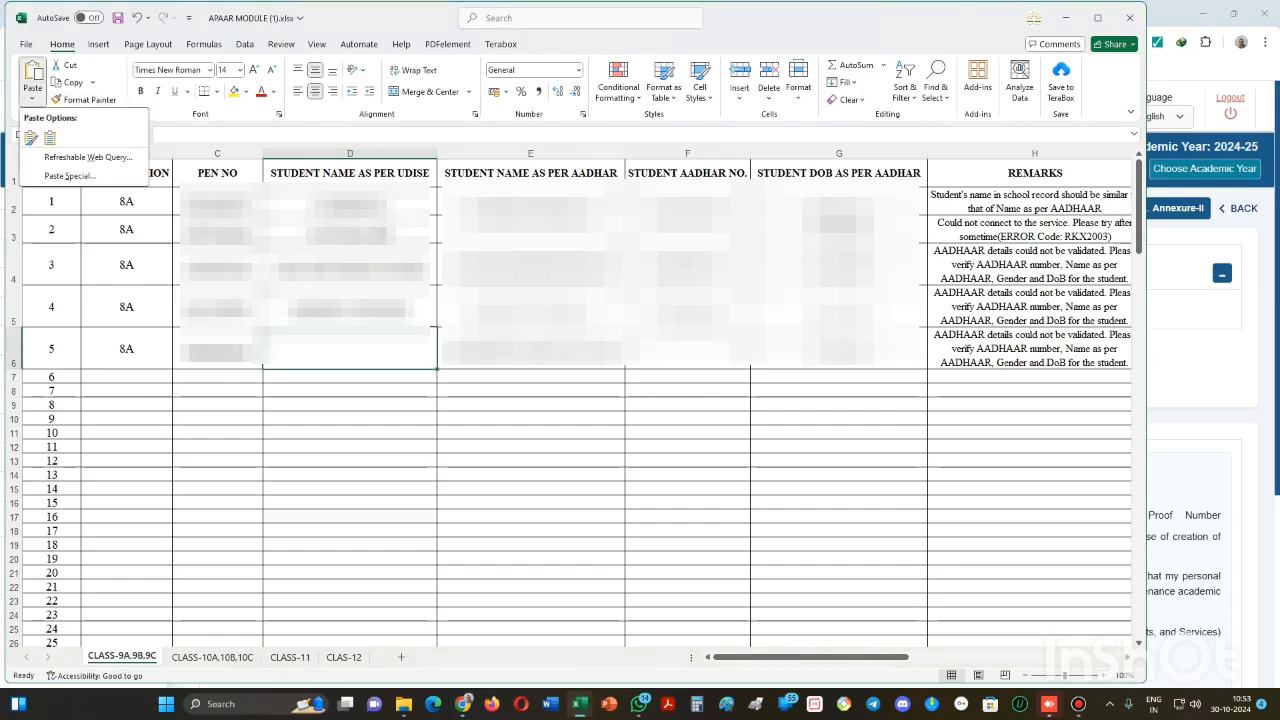
left_click(31, 137)
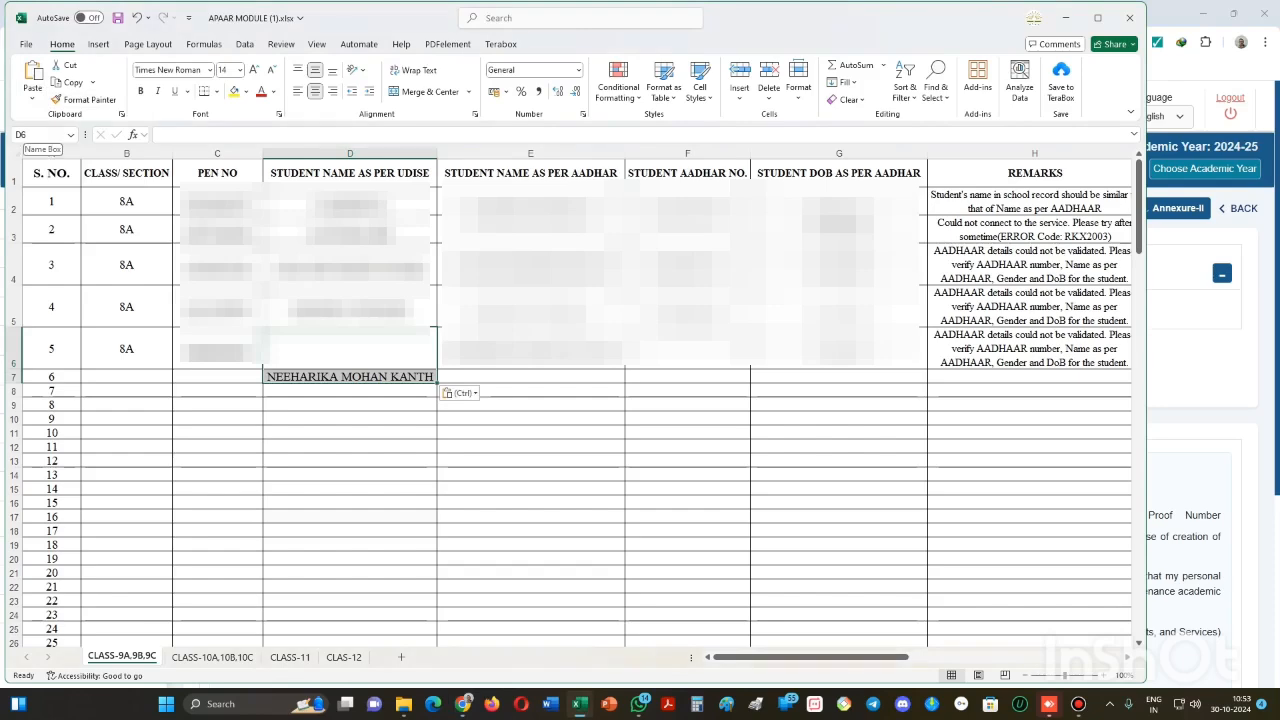
key("ctrl+z")
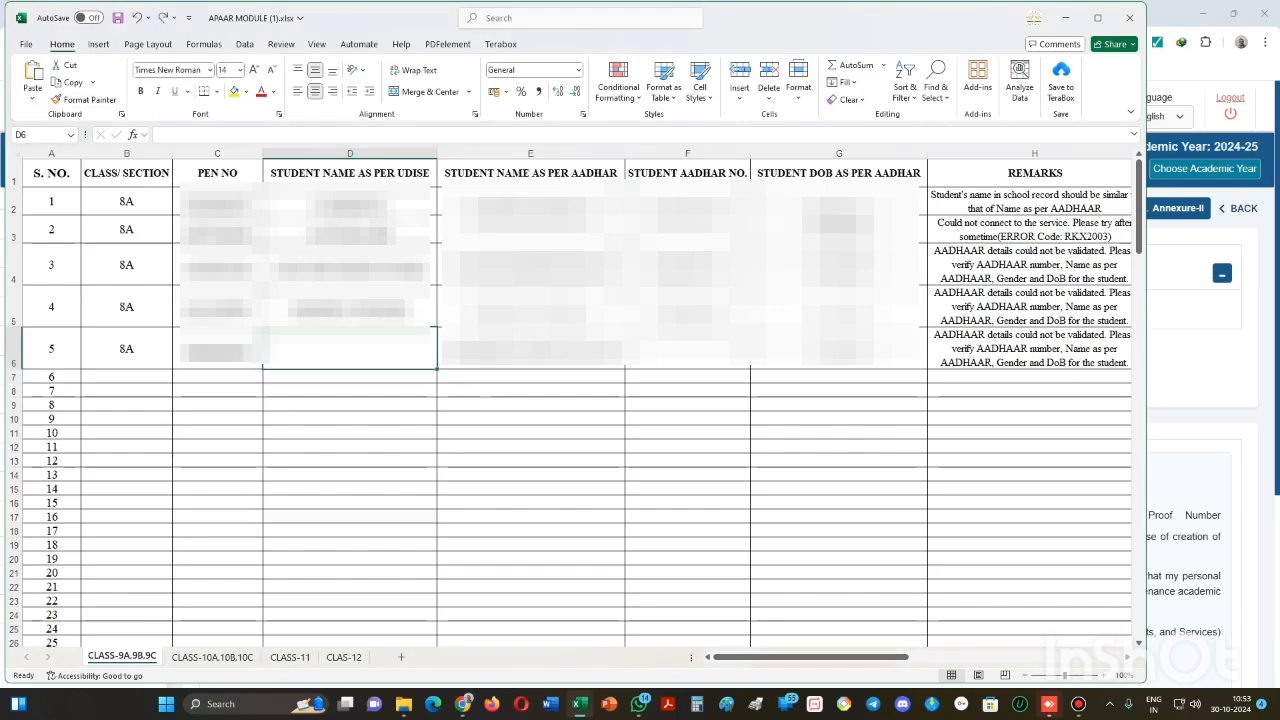
- Paste the student's name from the consent text into D6
key("alt+Tab")
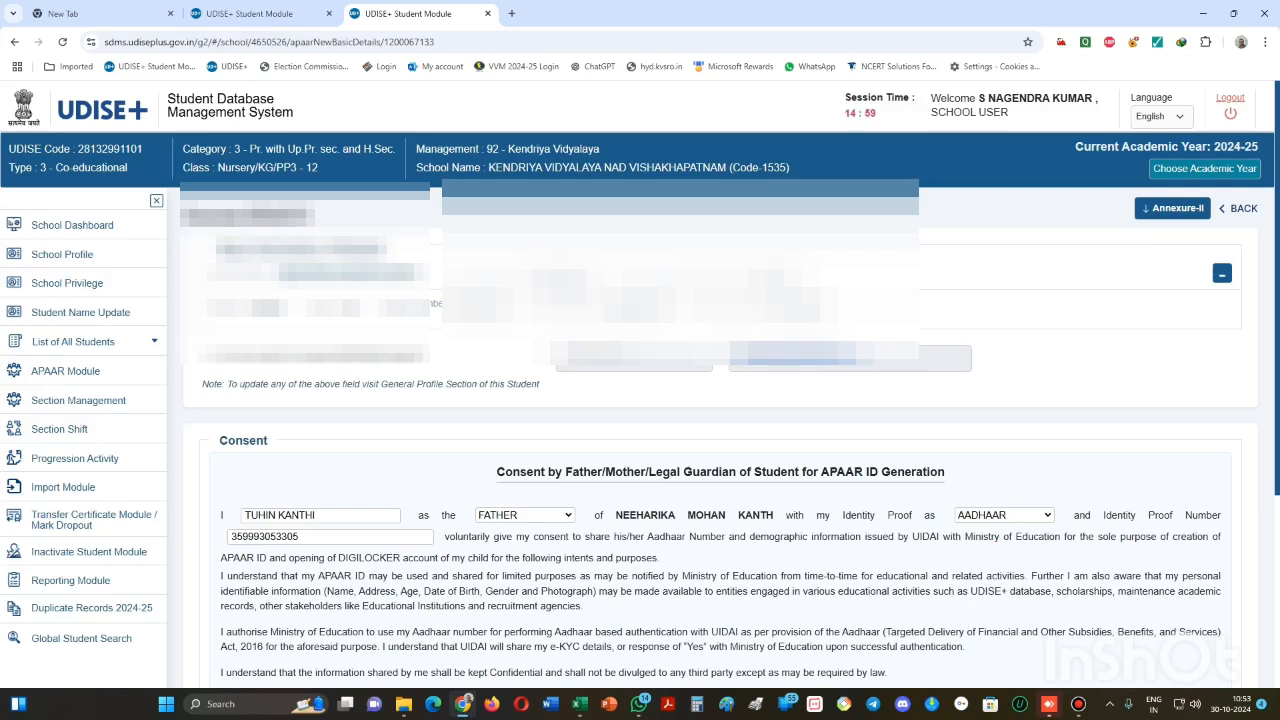
left_click_drag(616, 515, 774, 515)
key("ctrl+c")
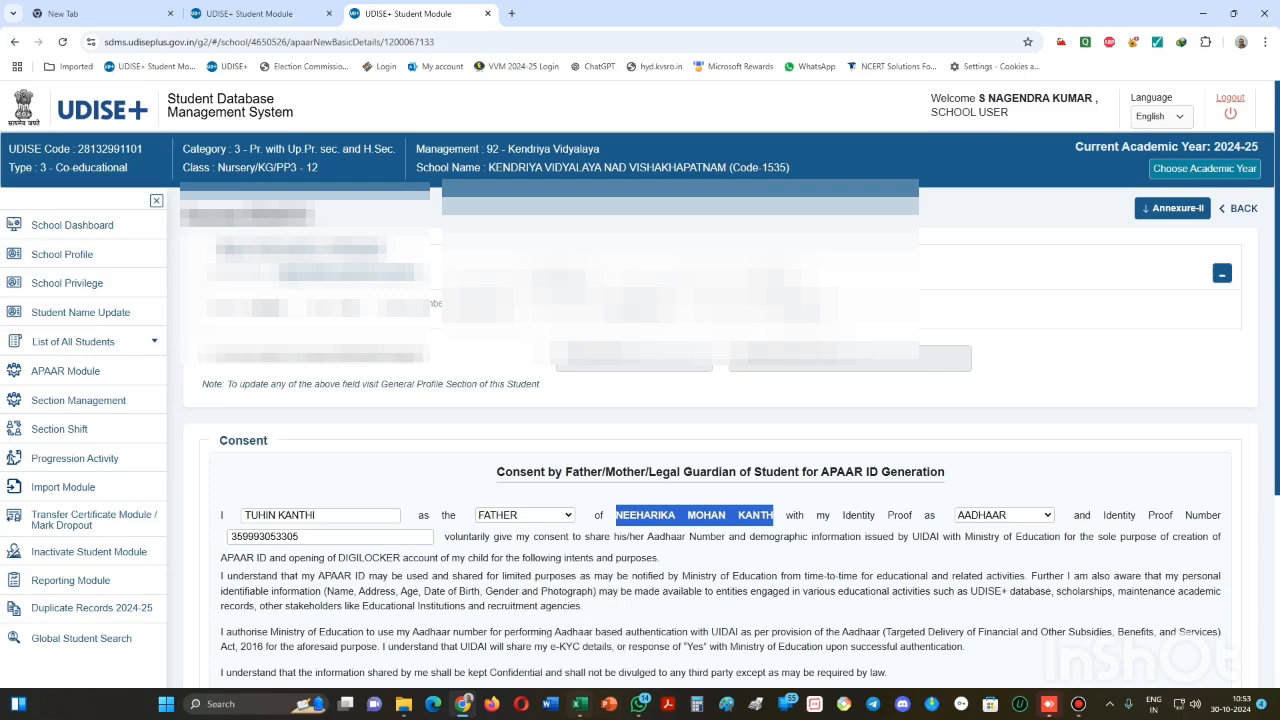
left_click(579, 704)
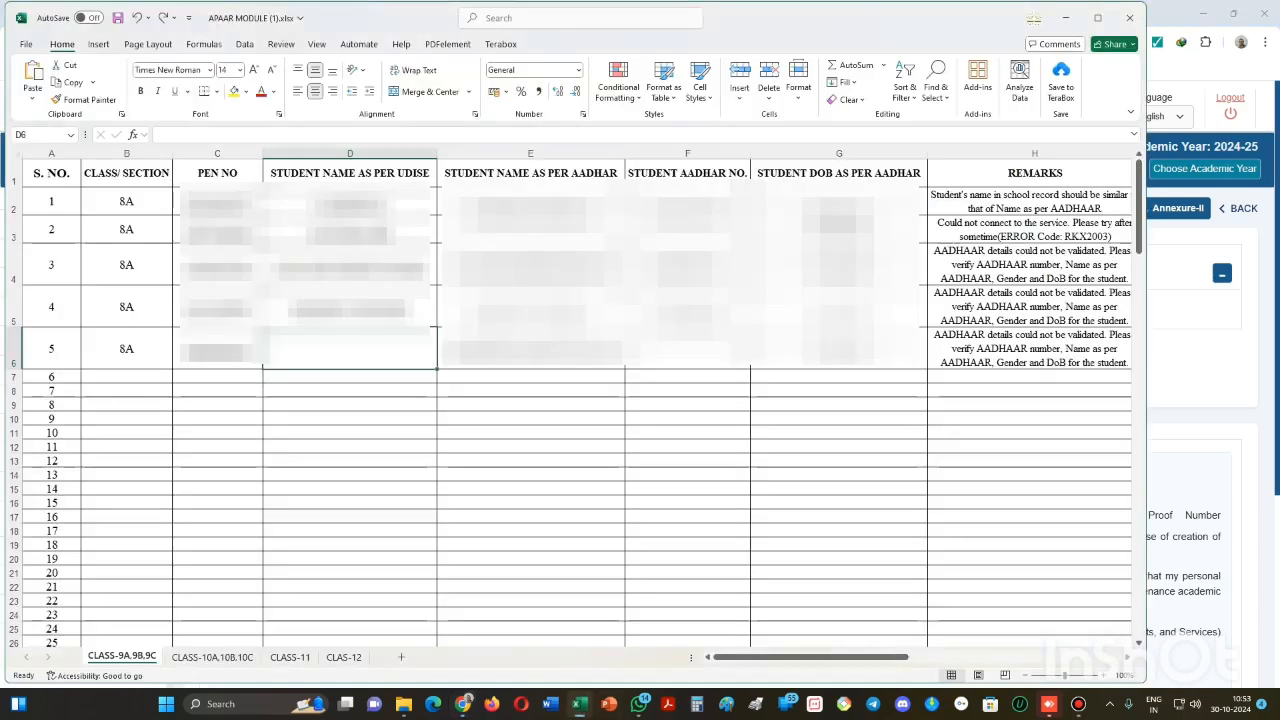
left_click(32, 98)
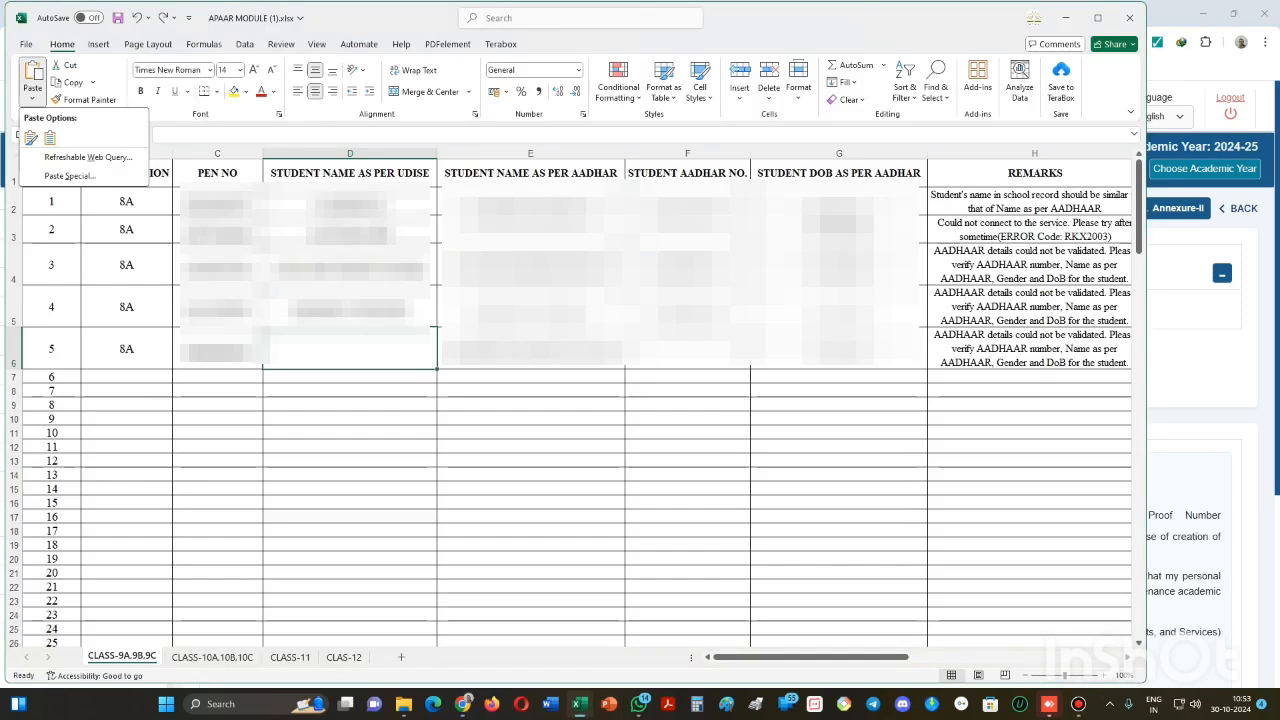
left_click(31, 138)
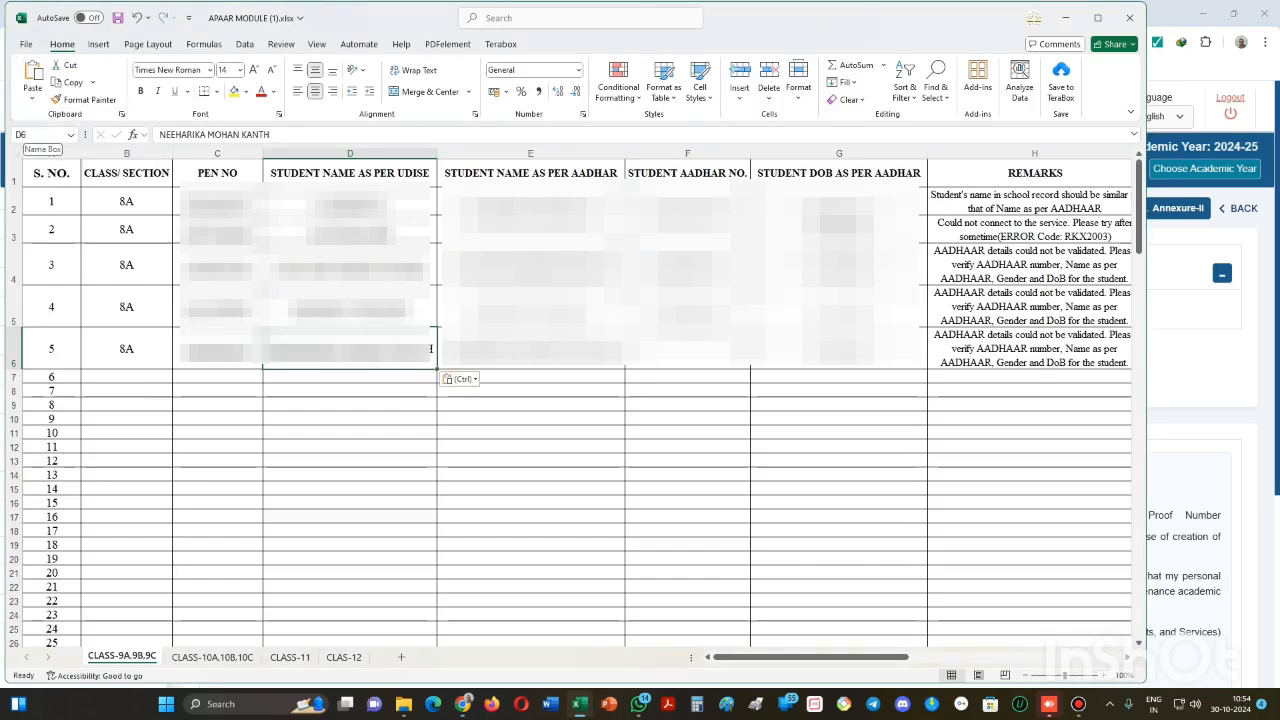
- Enter the student's Aadhaar number in F6, then save and close the APAAR MODULE workbook
key("Right")
key("Right")
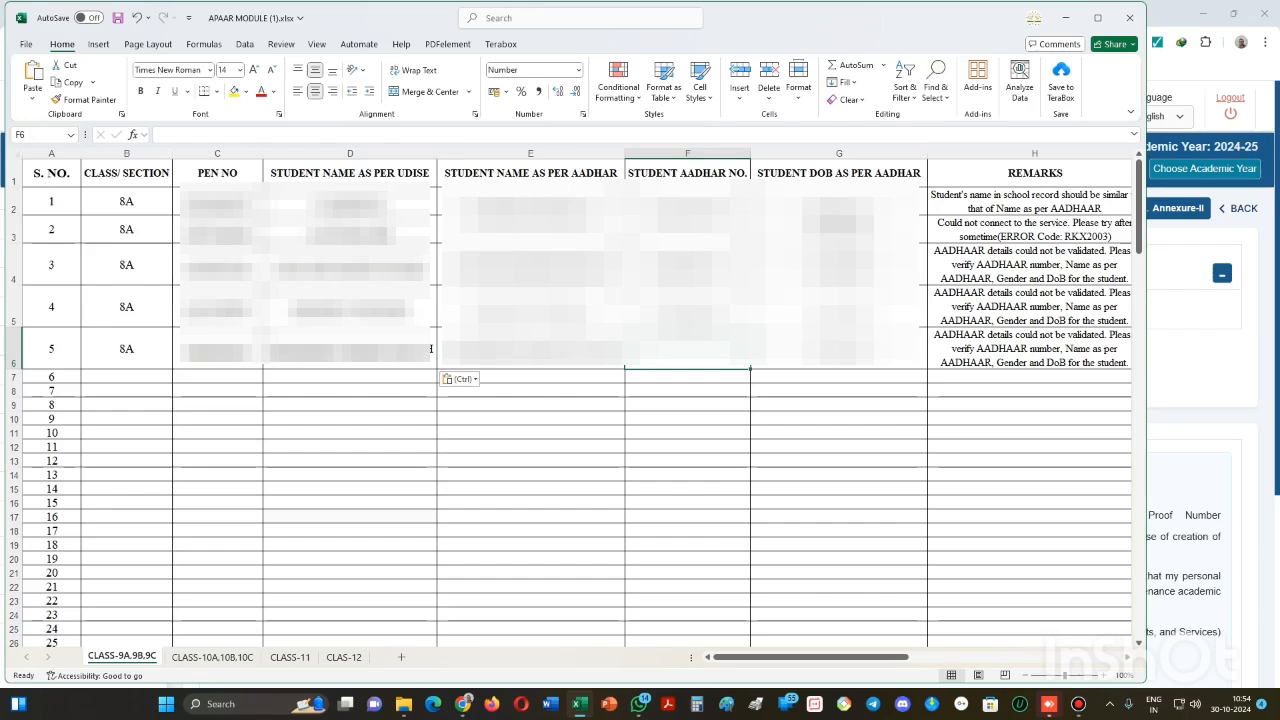
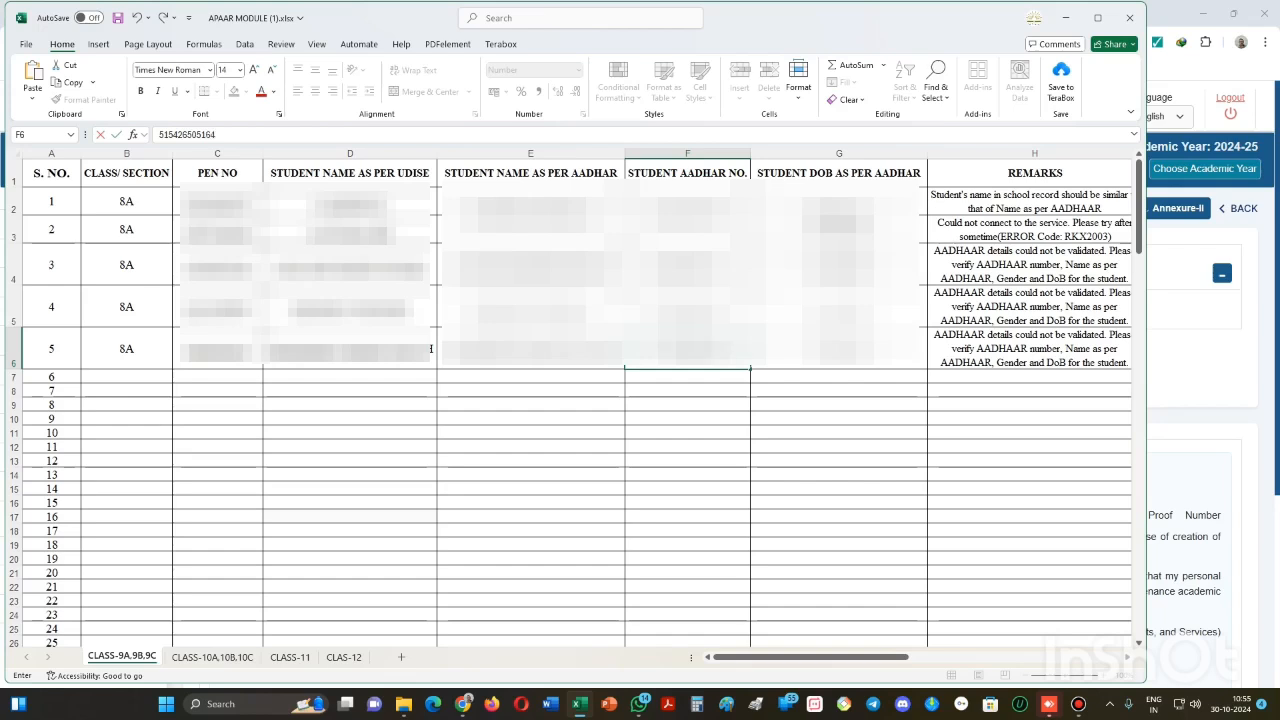
left_click(838, 446)
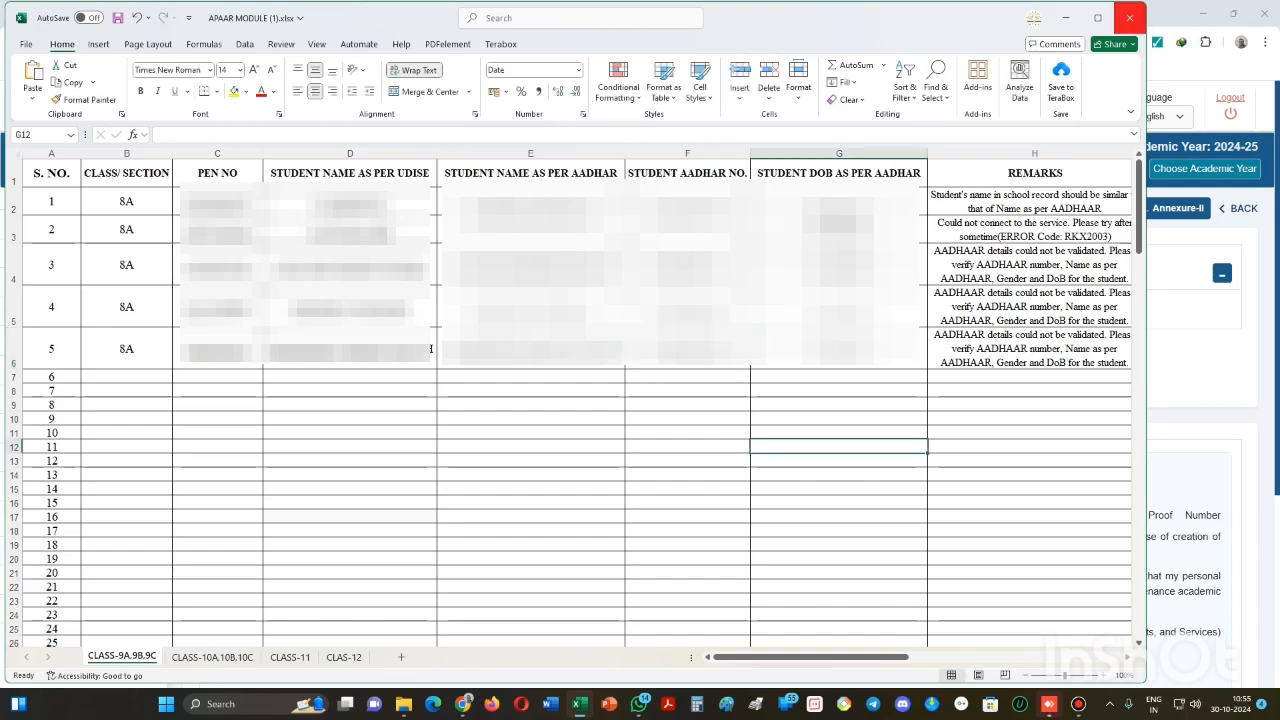
left_click(1129, 17)
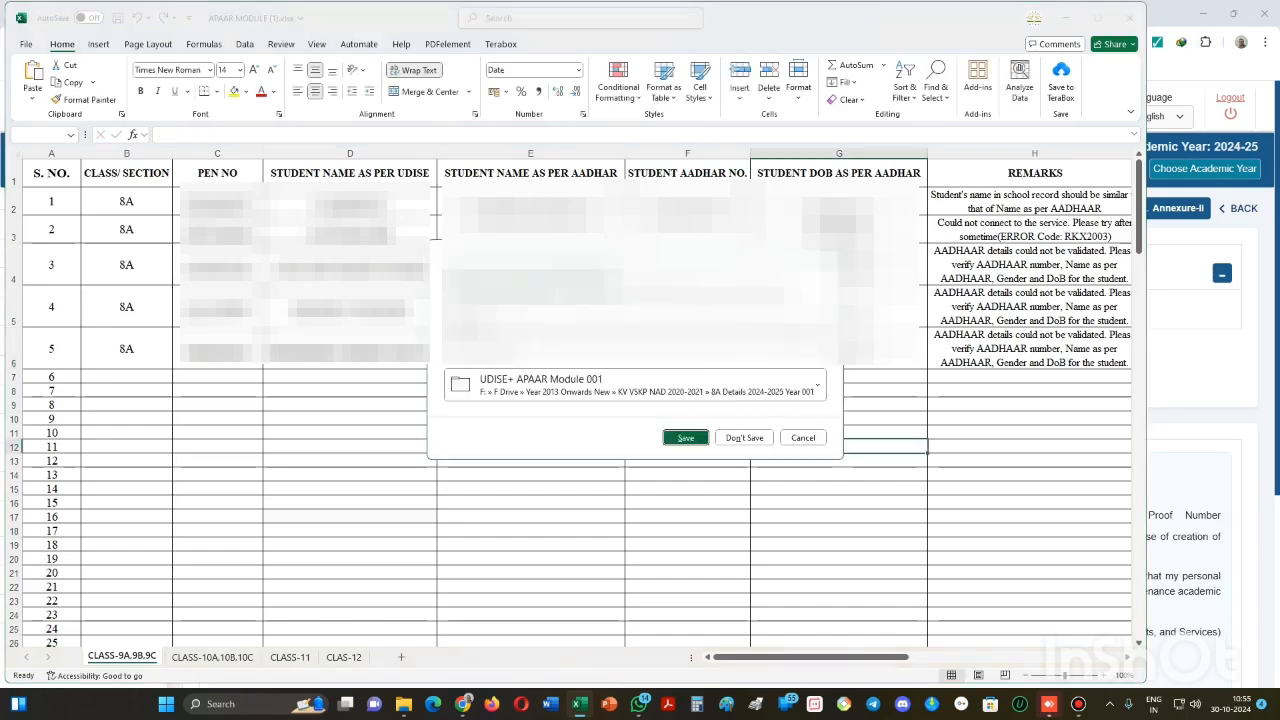
key("Return")
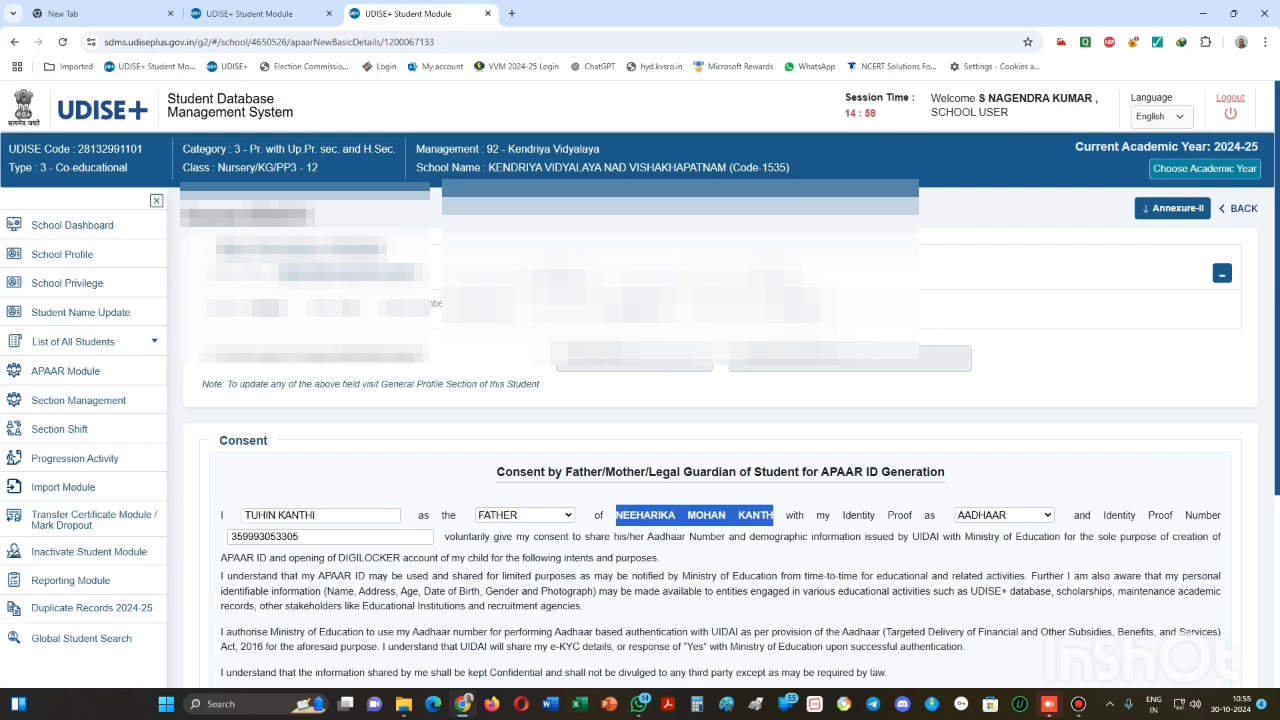
- Submit the consent form and confirm APAAR ID generation with the father's consent, then dismiss the Aadhaar validation error
scroll(720, 450, "down", 3)
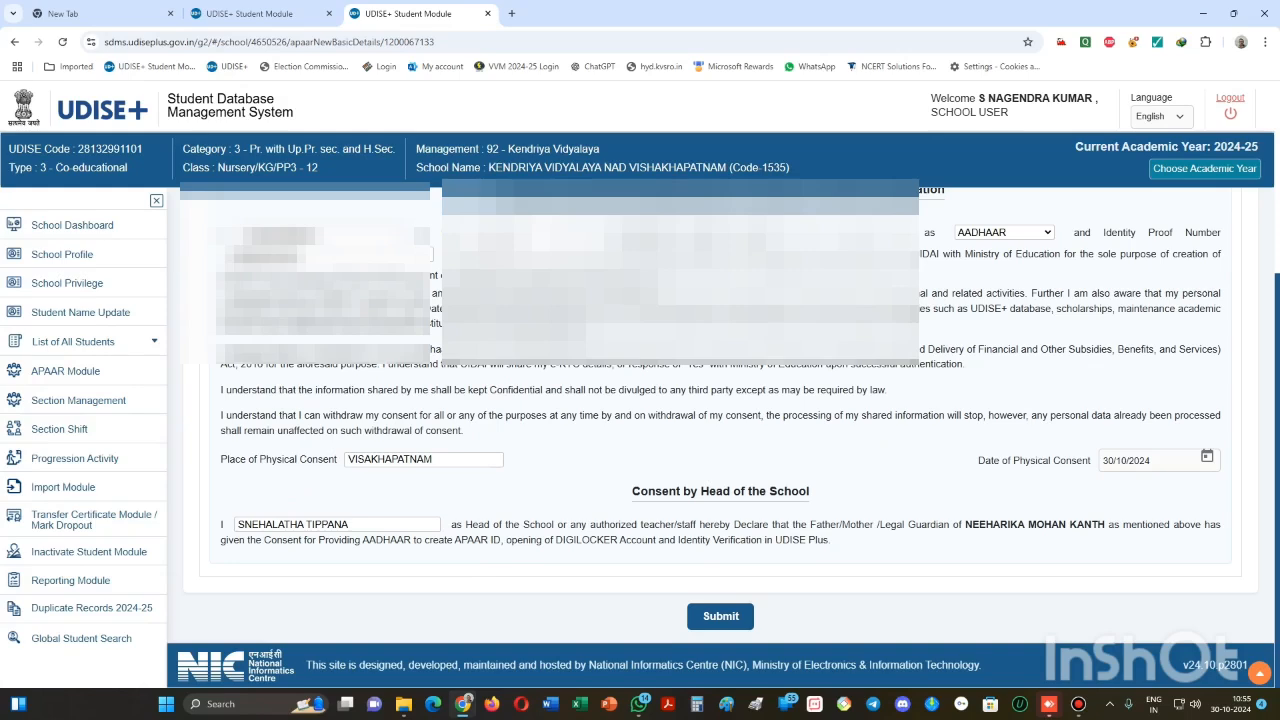
left_click(720, 616)
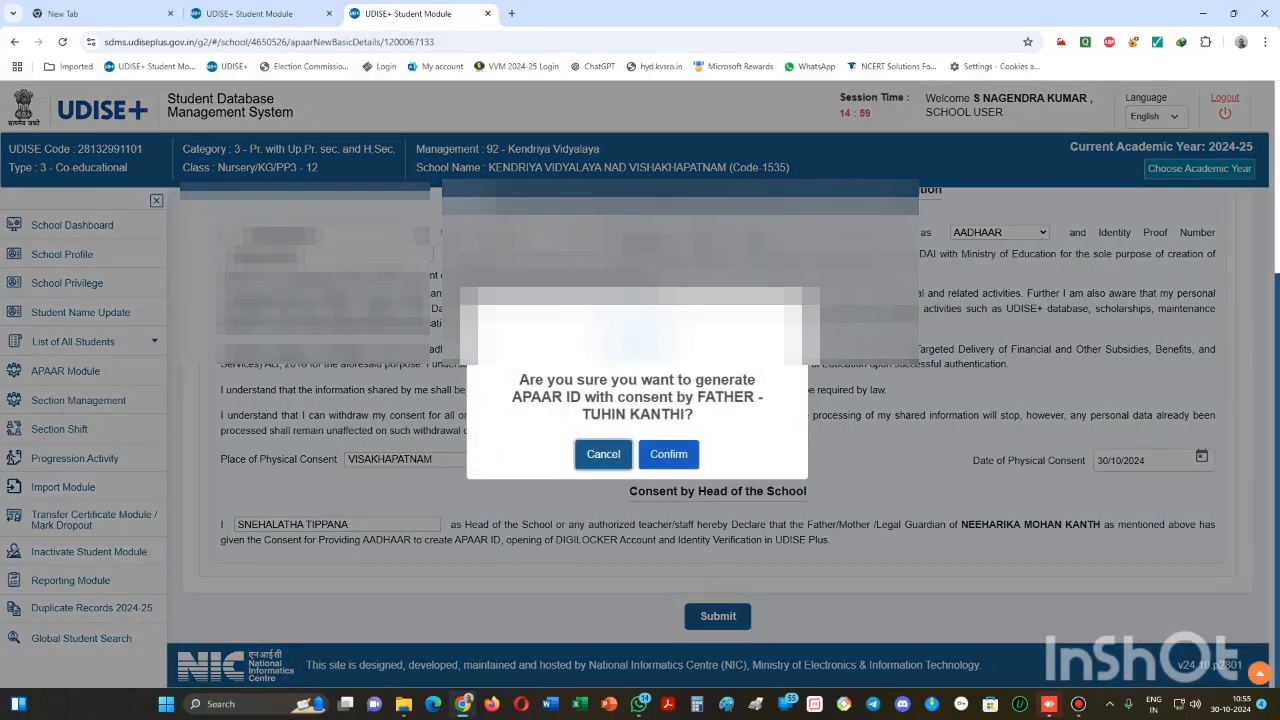
left_click(669, 454)
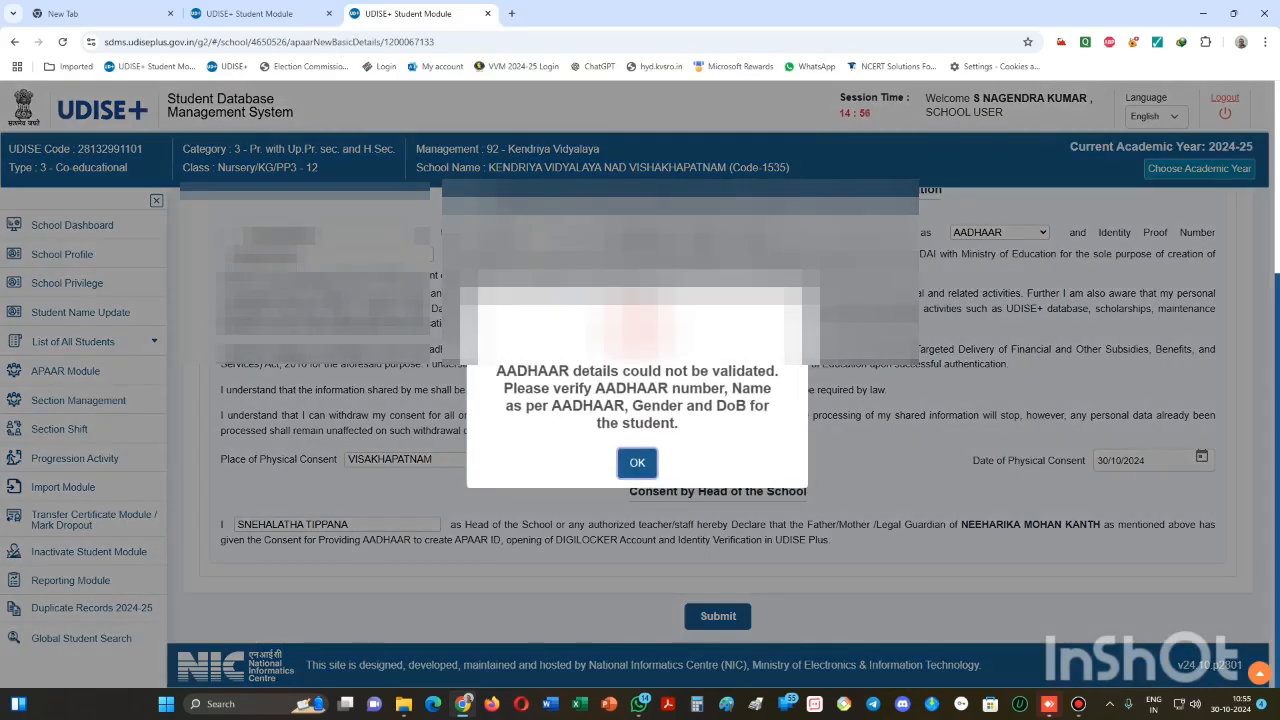
key("Return")
scroll(720, 430, "up", 5)
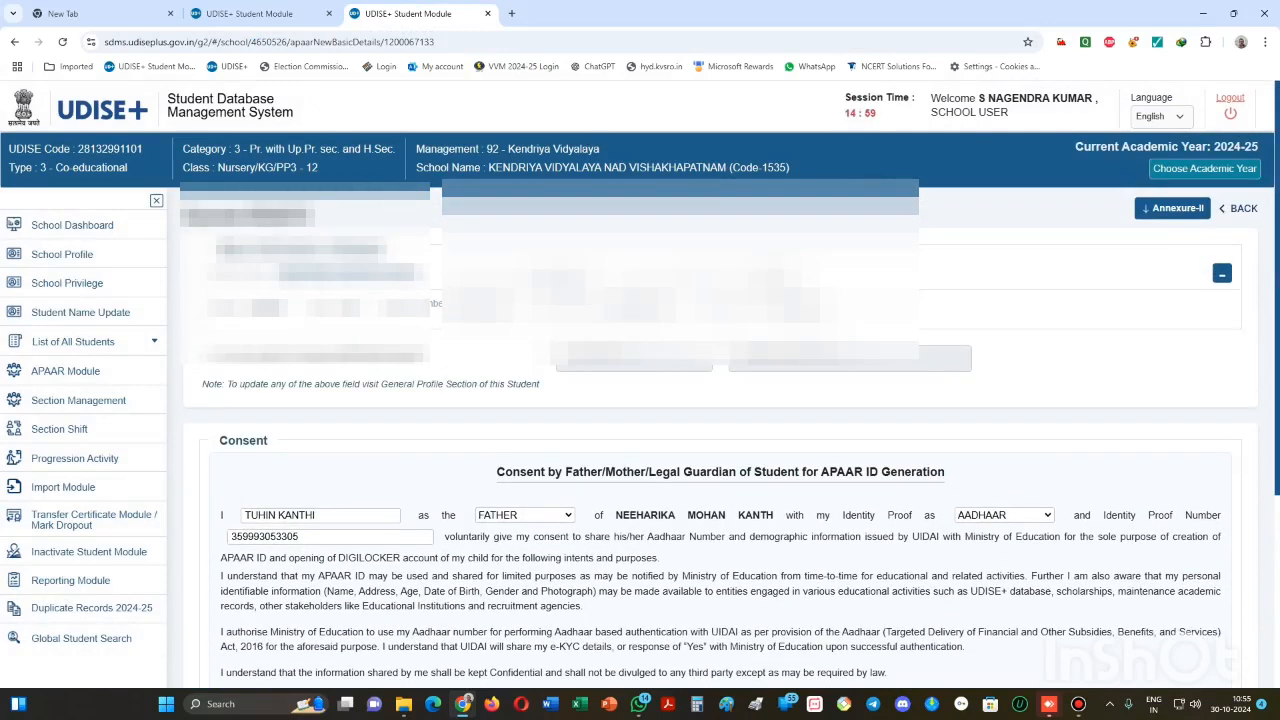
left_click(1078, 704)
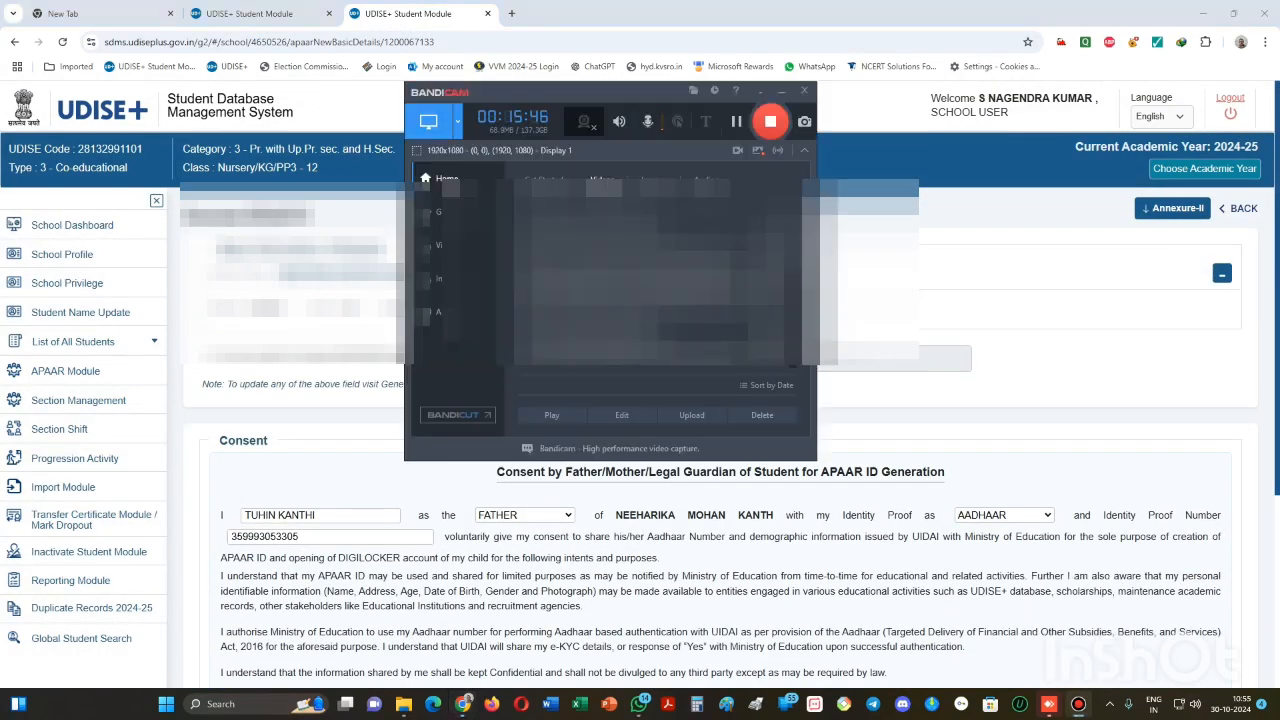